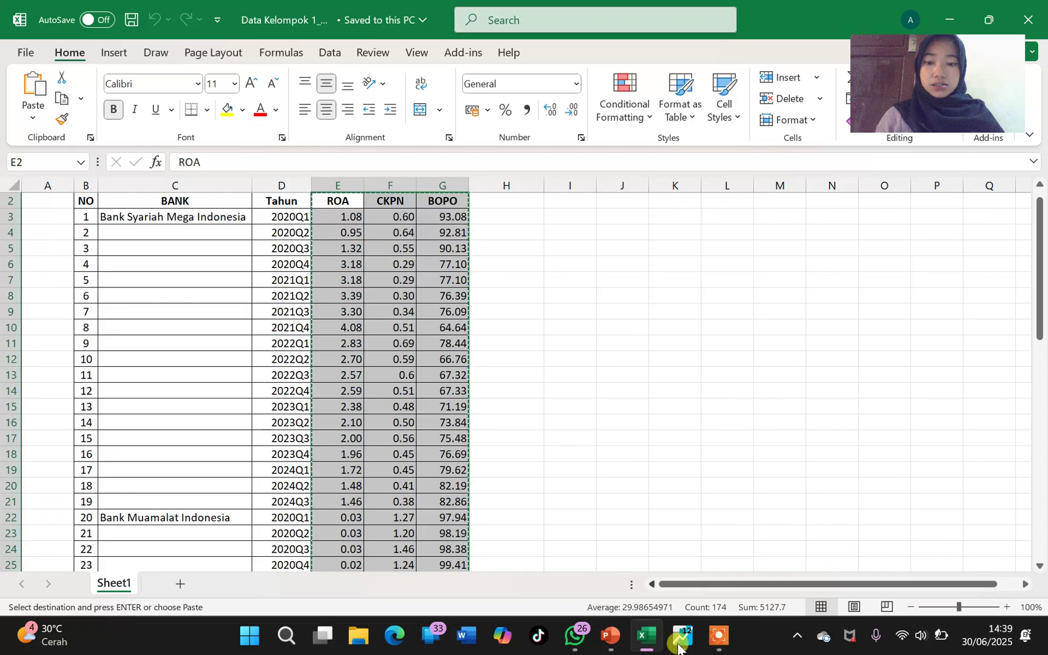
- Switch to EViews and start creating a new workfile with the Balanced Panel structure type
mouse_move(681, 635)
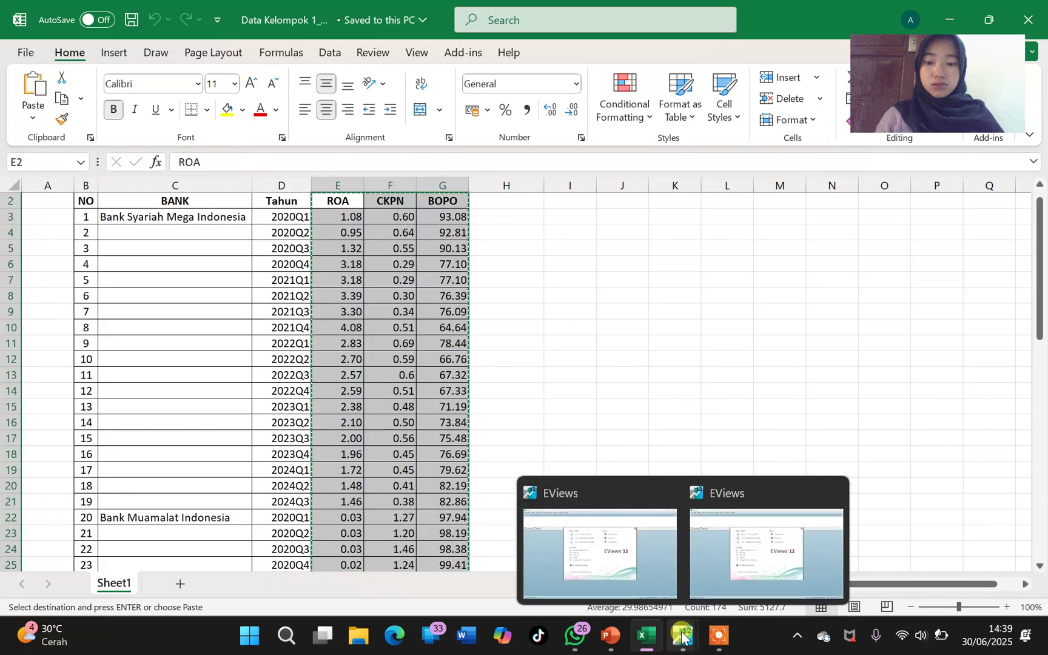
left_click(682, 635)
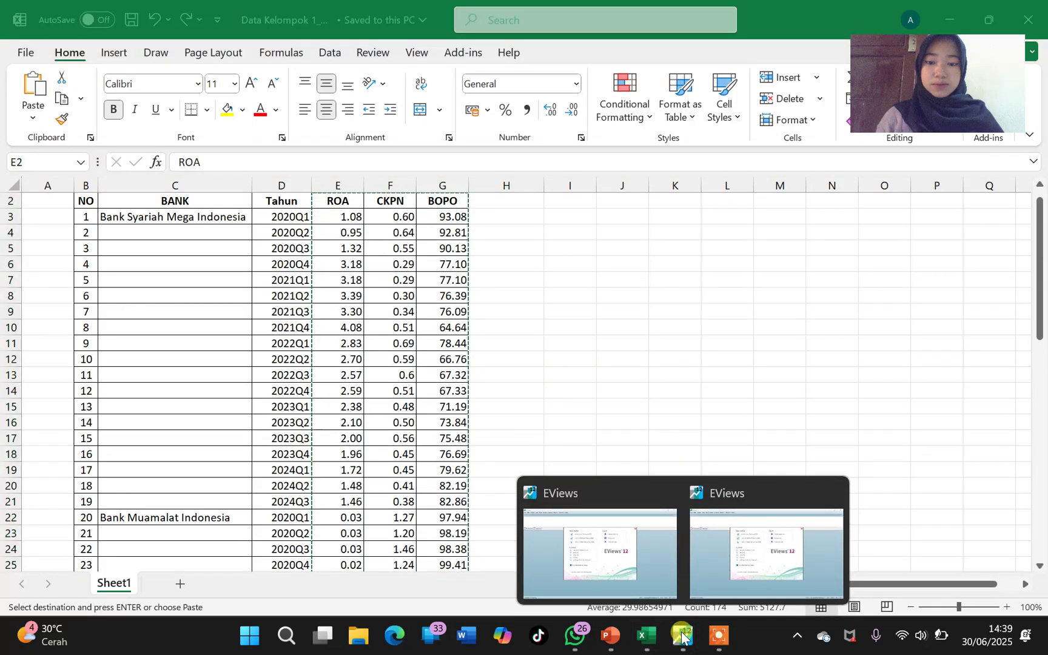
mouse_move(711, 564)
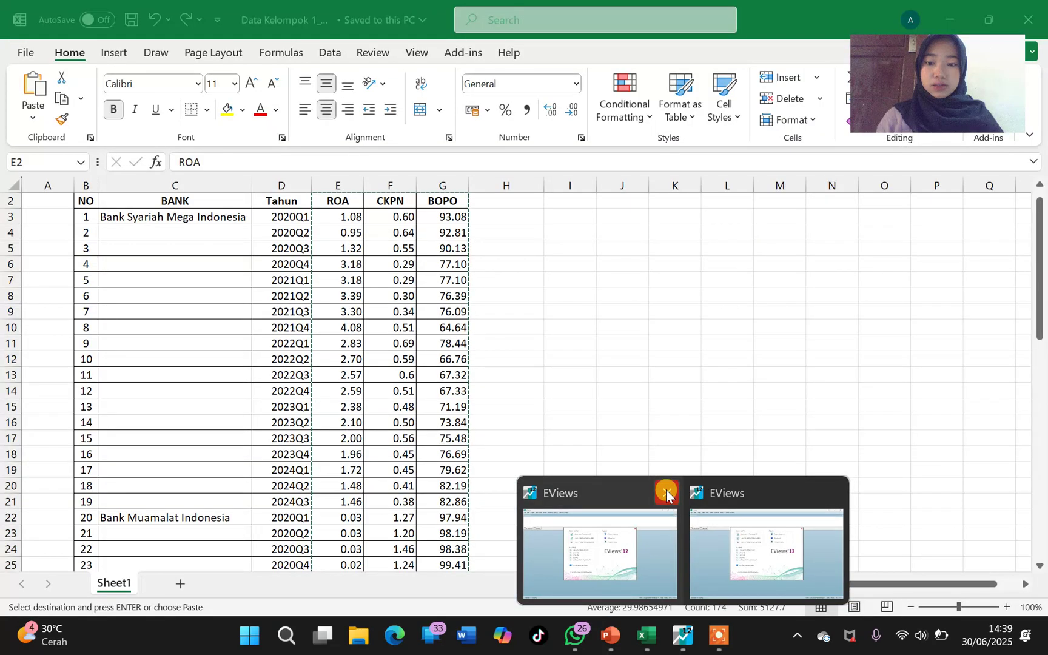
left_click(666, 491)
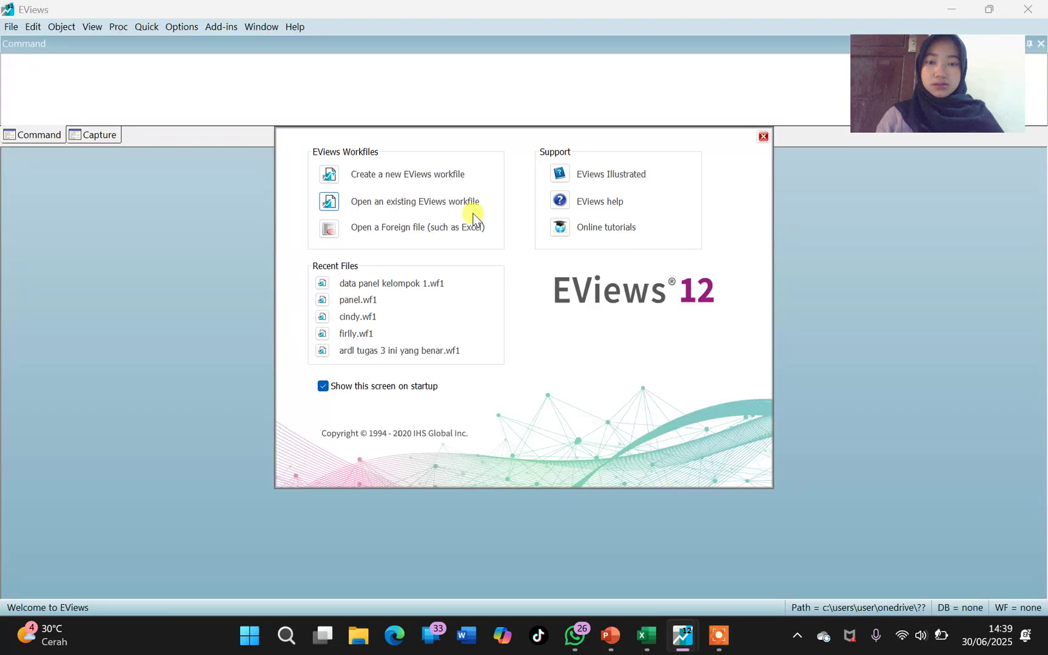
left_click(431, 177)
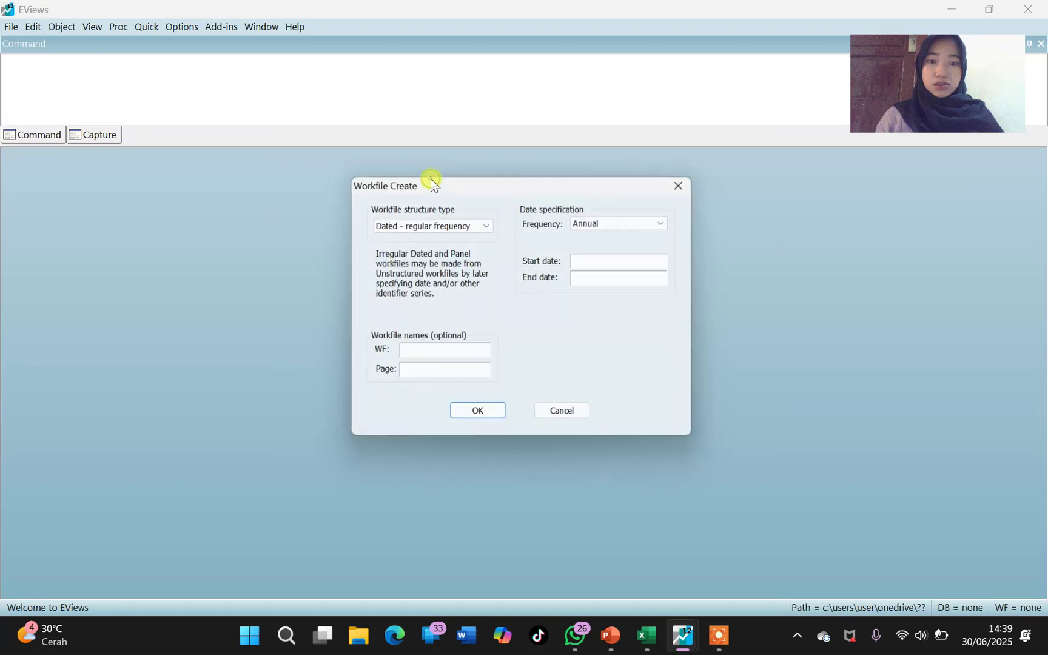
left_click(489, 224)
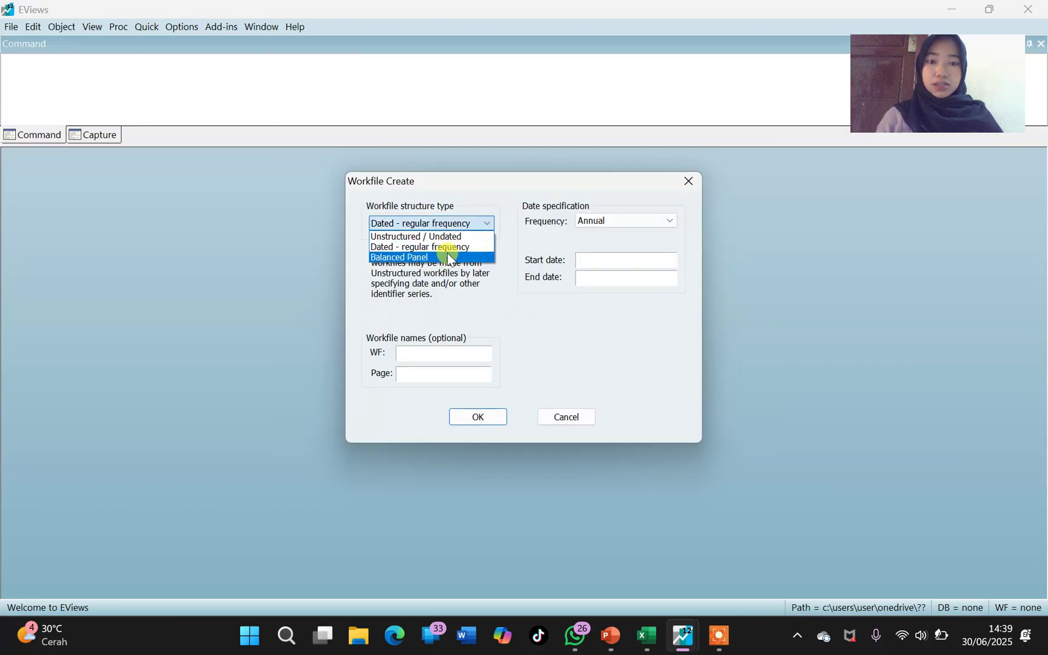
left_click(446, 257)
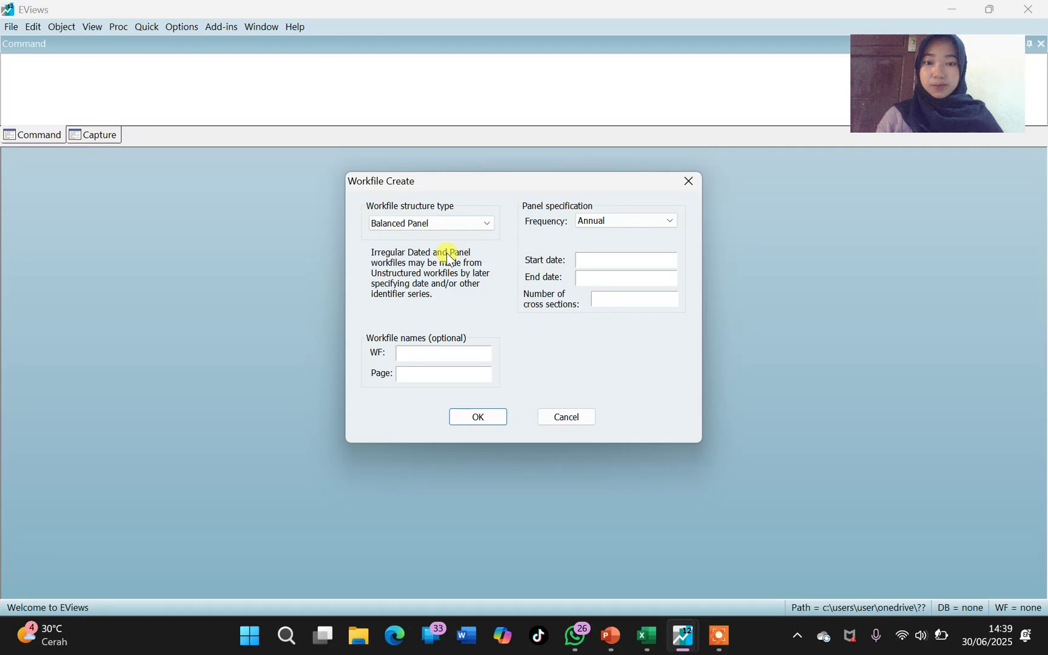
- Create the workfile with Quarterly frequency, start date 2020, end date 2024q3 and 3 cross sections
left_click(623, 219)
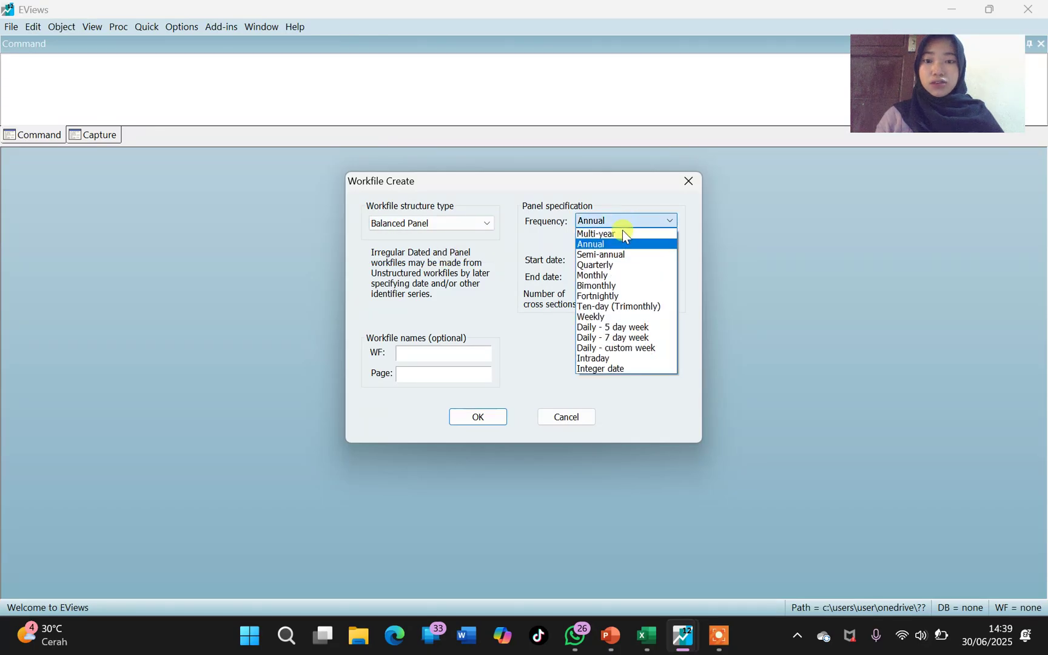
left_click(604, 262)
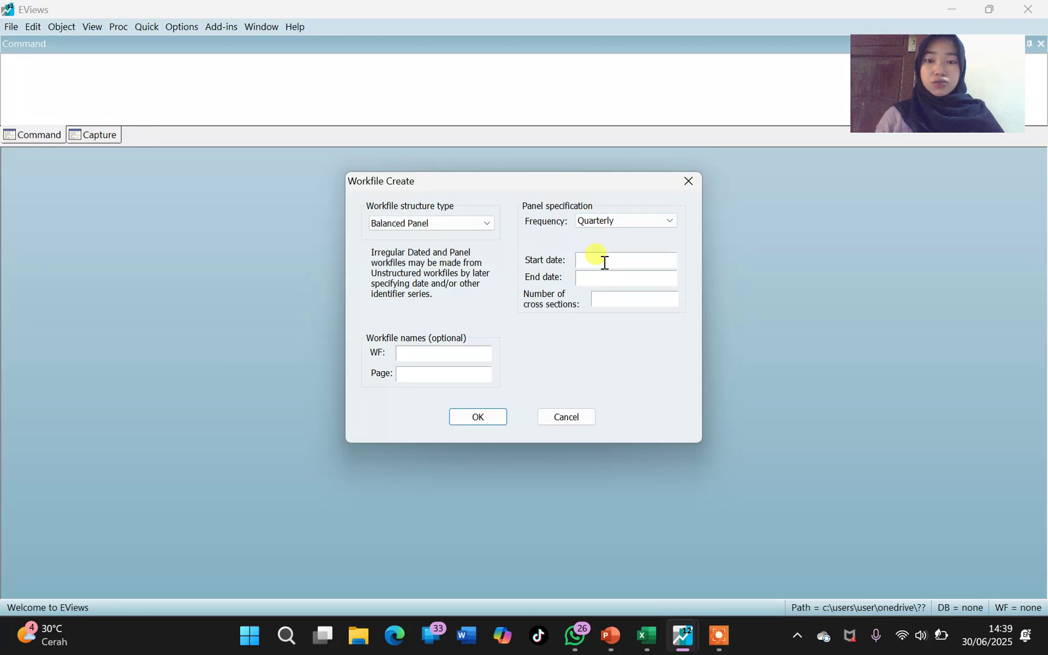
type("2020")
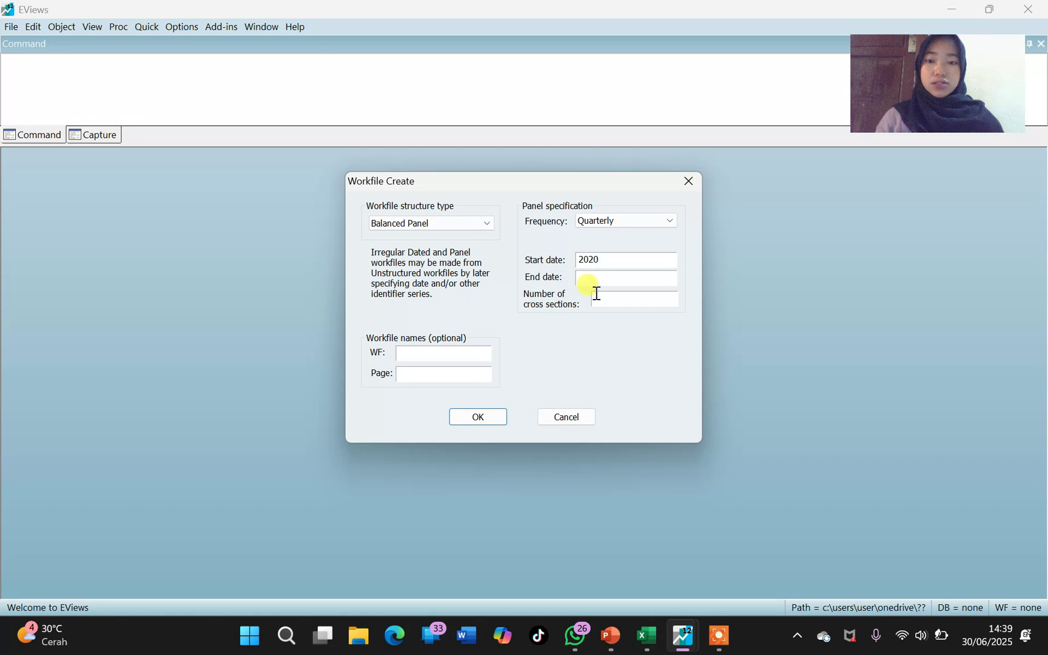
left_click(597, 282)
type("20")
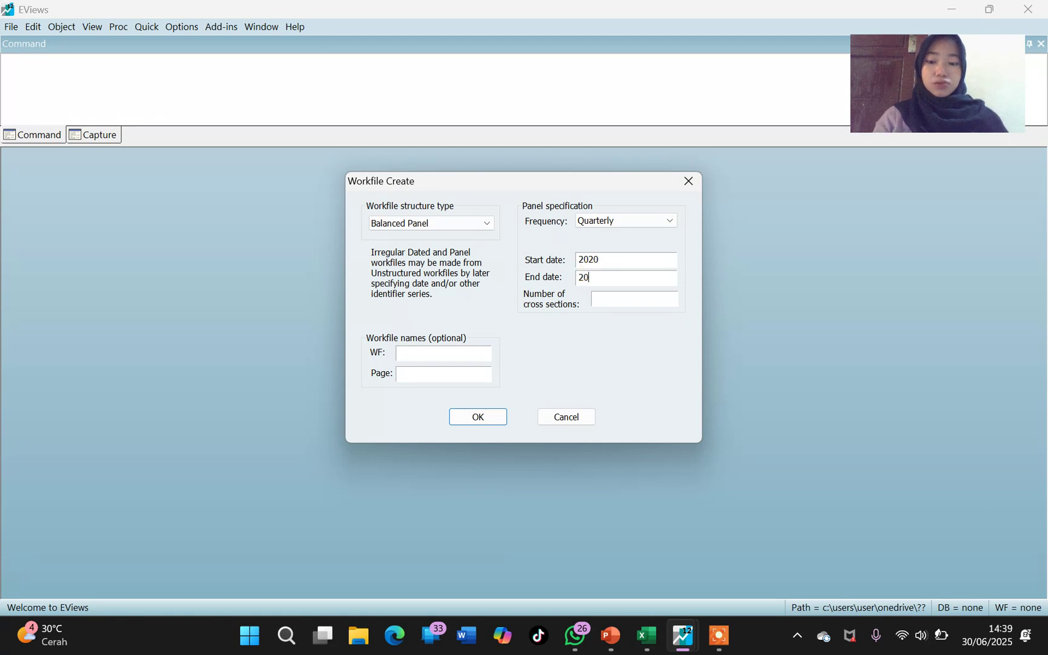
type("24q3")
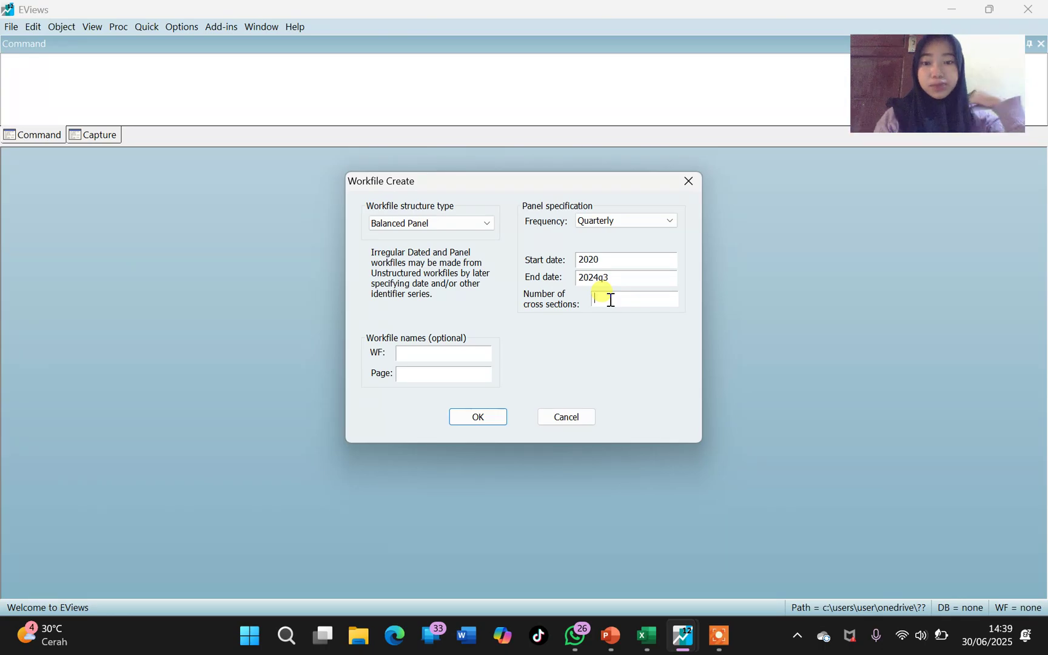
type("3")
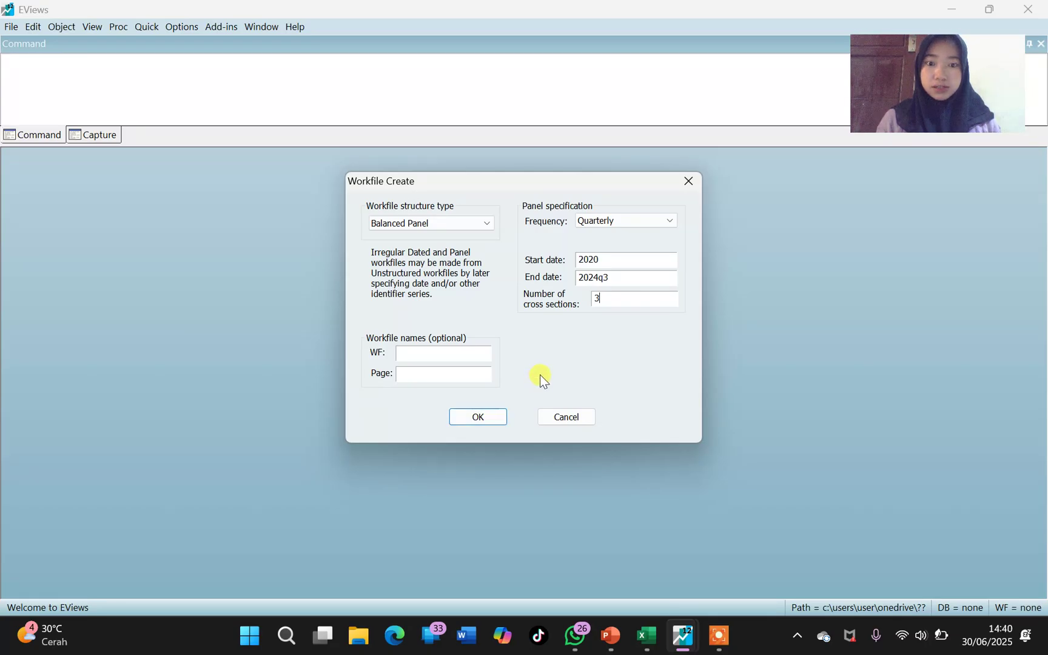
left_click(485, 416)
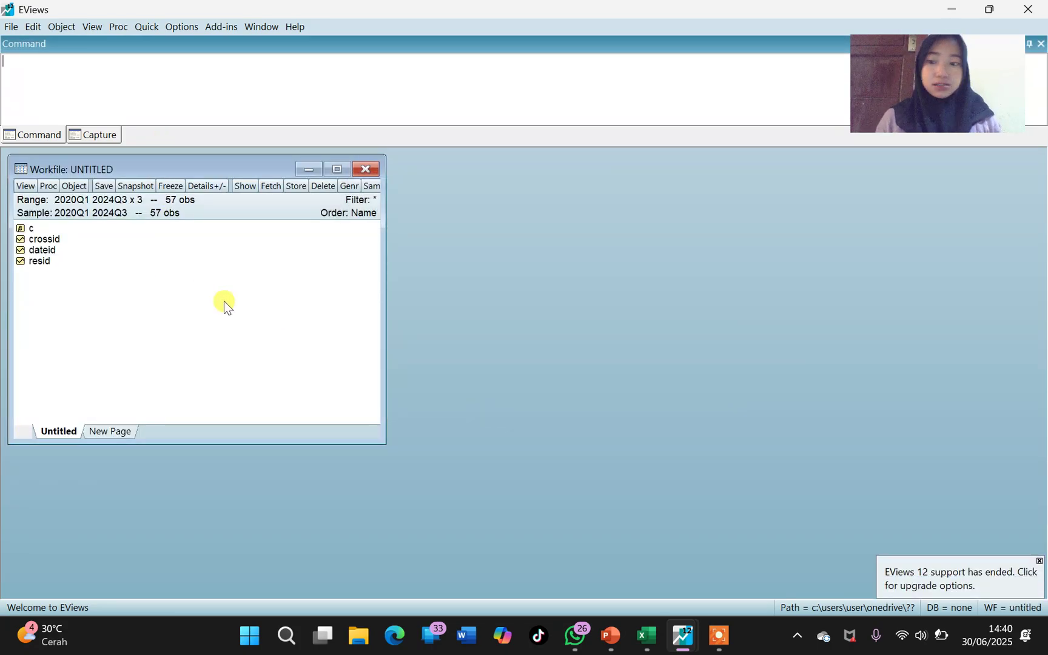
- Open an empty group and paste the copied ROA, CKPN and BOPO data, including the header row for series names
left_click(150, 31)
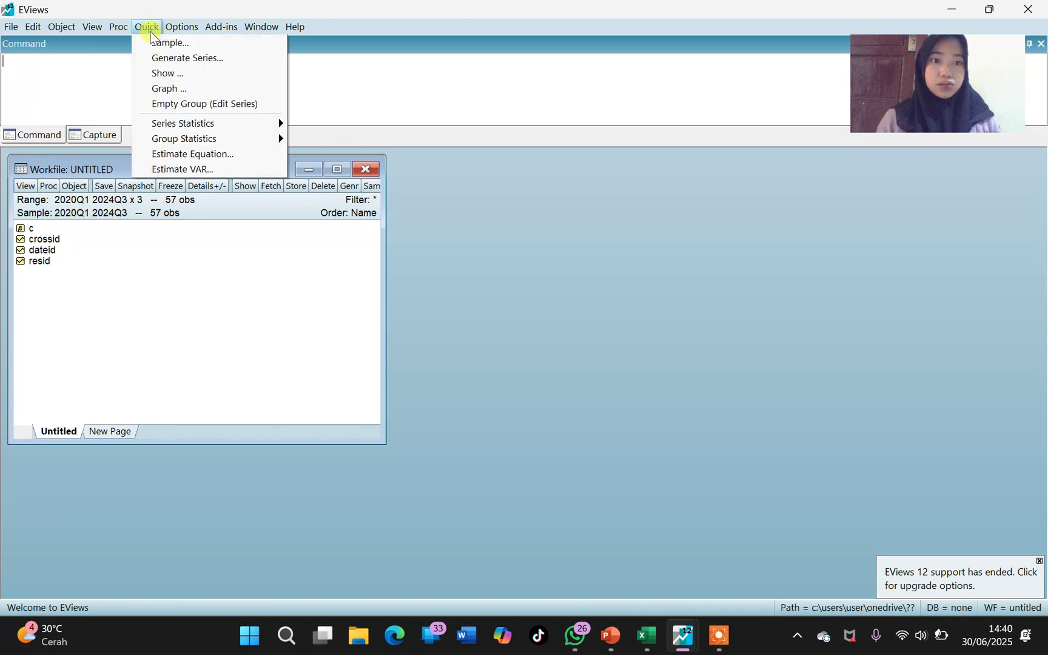
left_click(200, 106)
left_click_drag(288, 198, 649, 170)
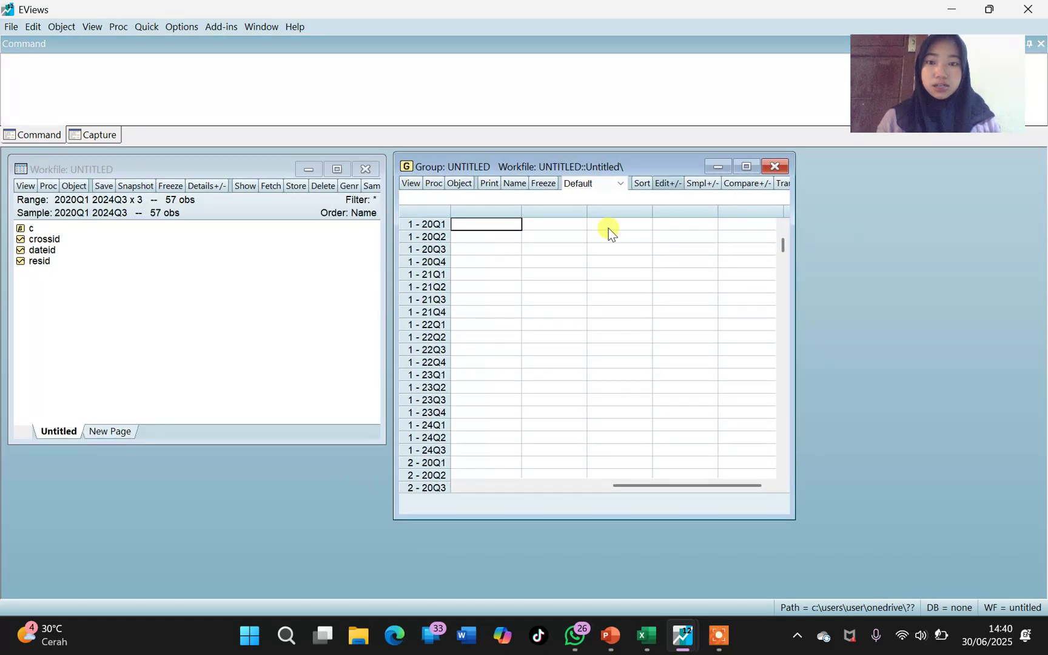
left_click_drag(783, 249, 781, 209)
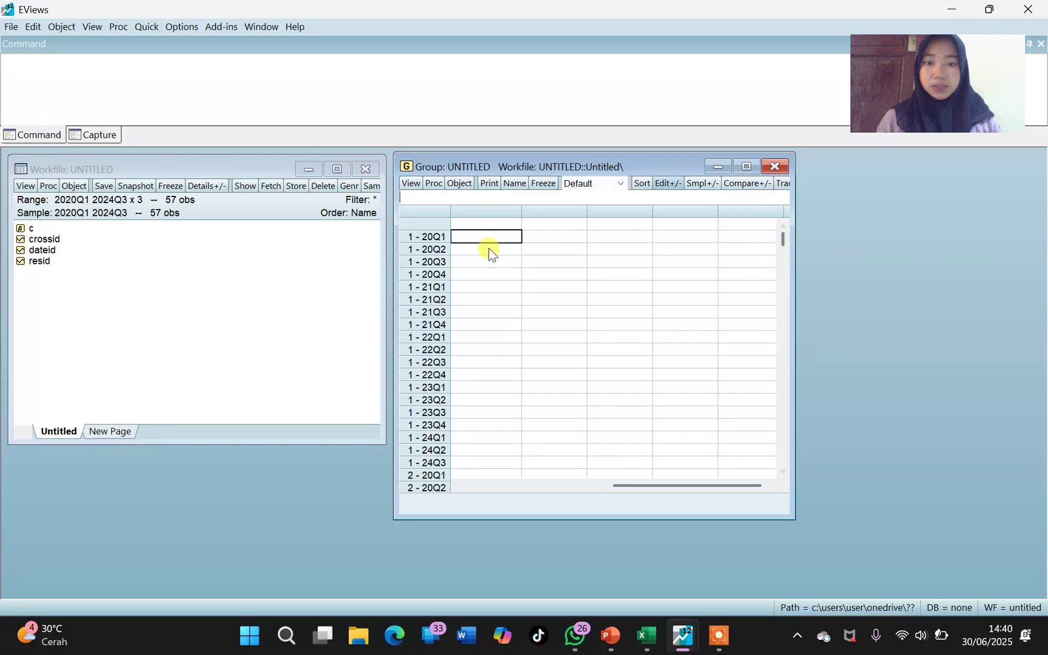
left_click(492, 223)
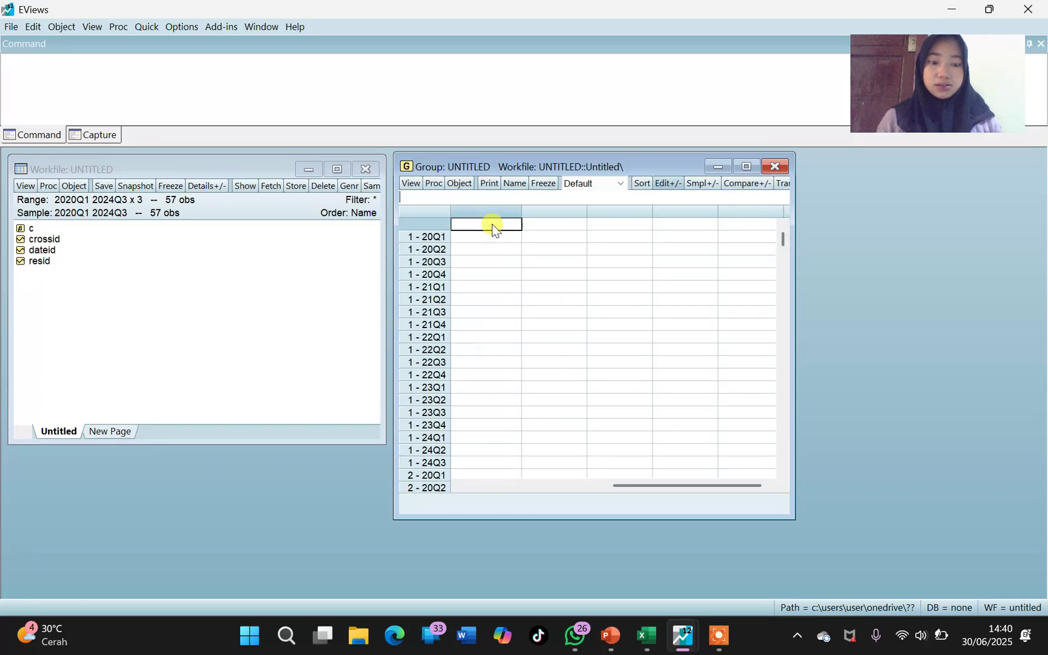
key("ctrl+v")
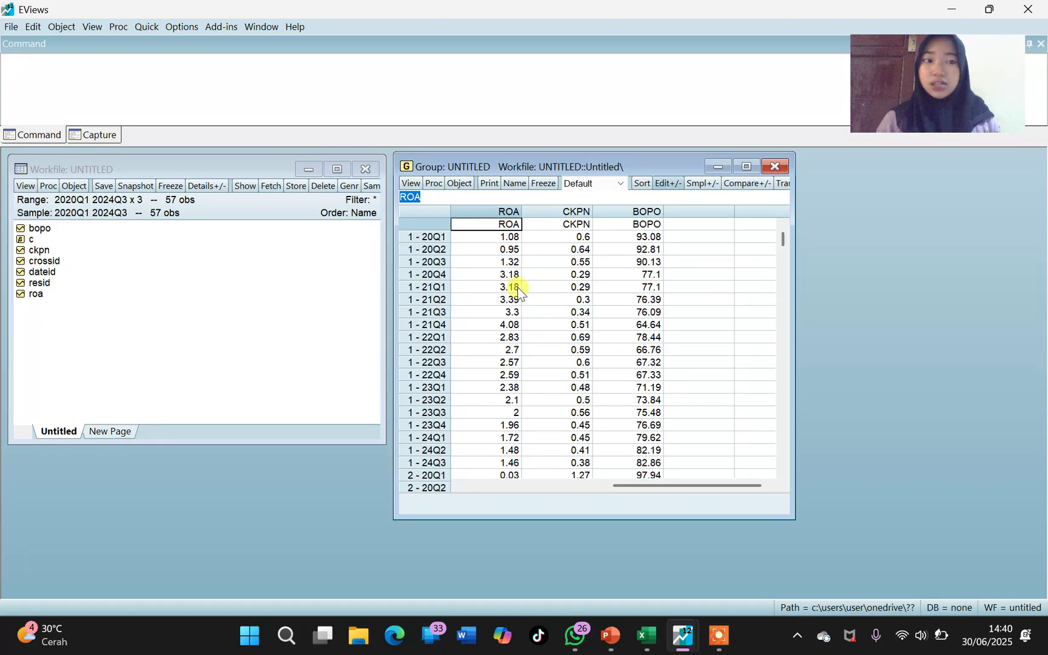
- Switch to the PowerPoint presentation and review the testing steps on the "Langkah-Langkah Pengujian" slide
mouse_move(612, 642)
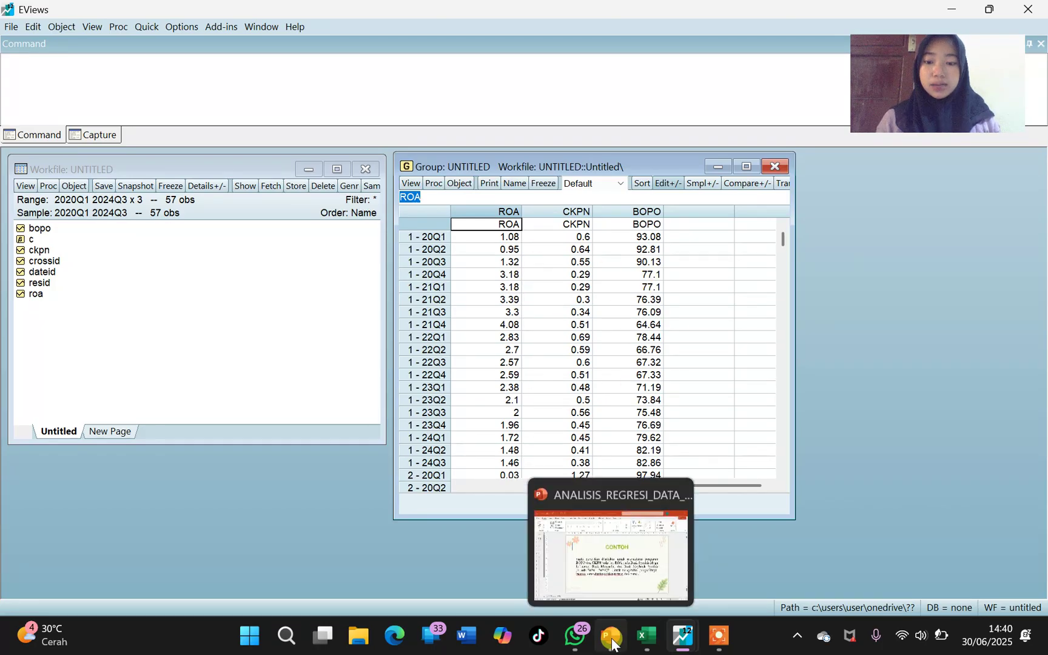
left_click(617, 565)
scroll(617, 565, "down", 1)
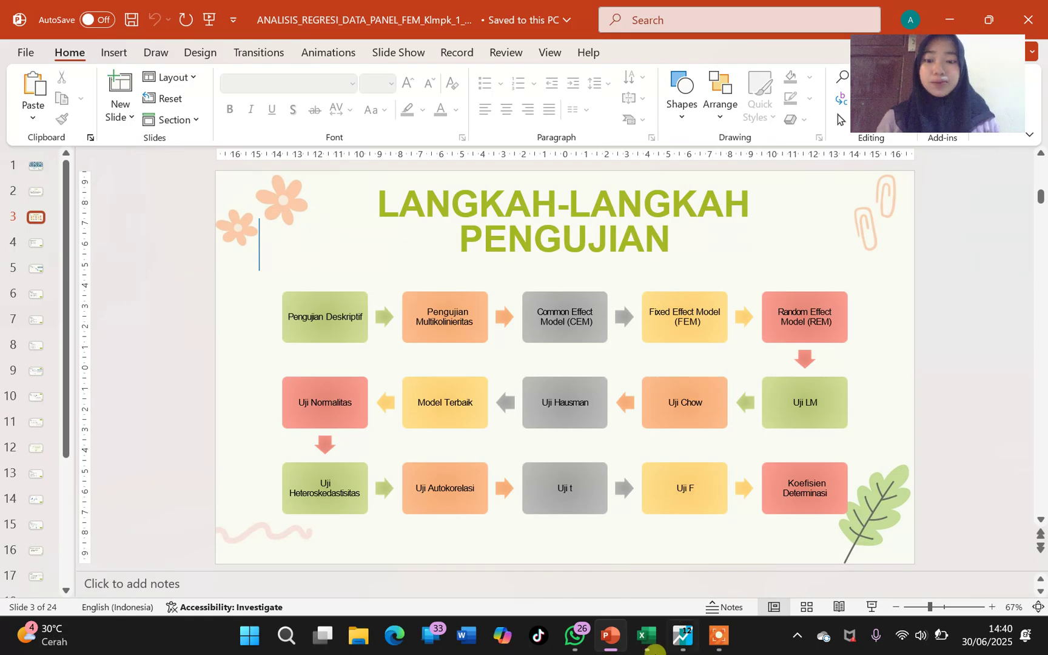
- Return to EViews and display the group's descriptive statistics for the common sample
mouse_move(682, 638)
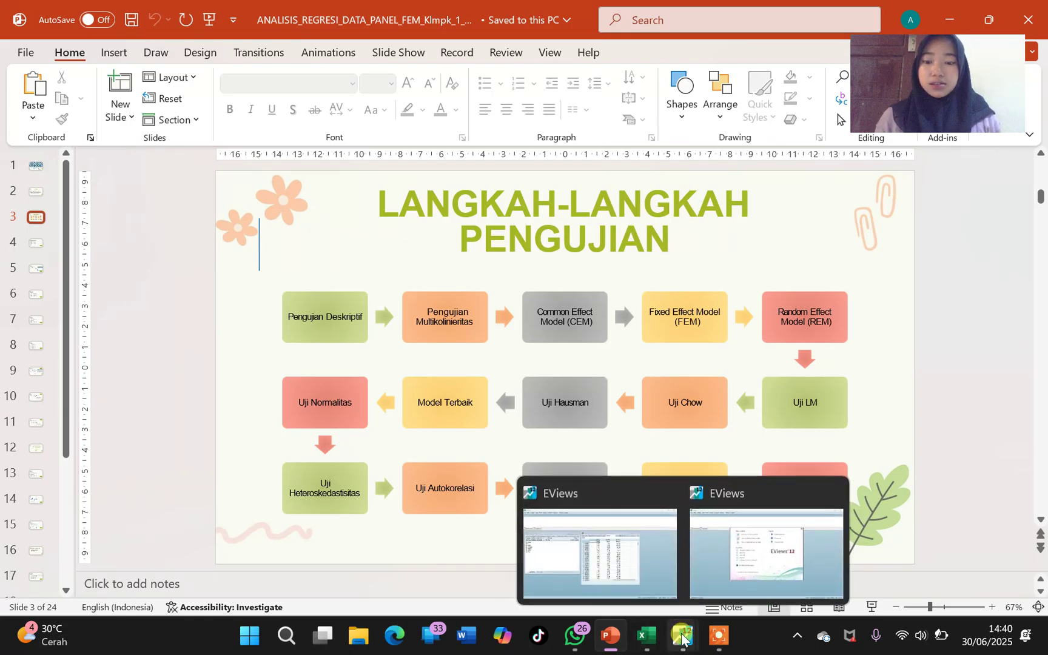
left_click(636, 559)
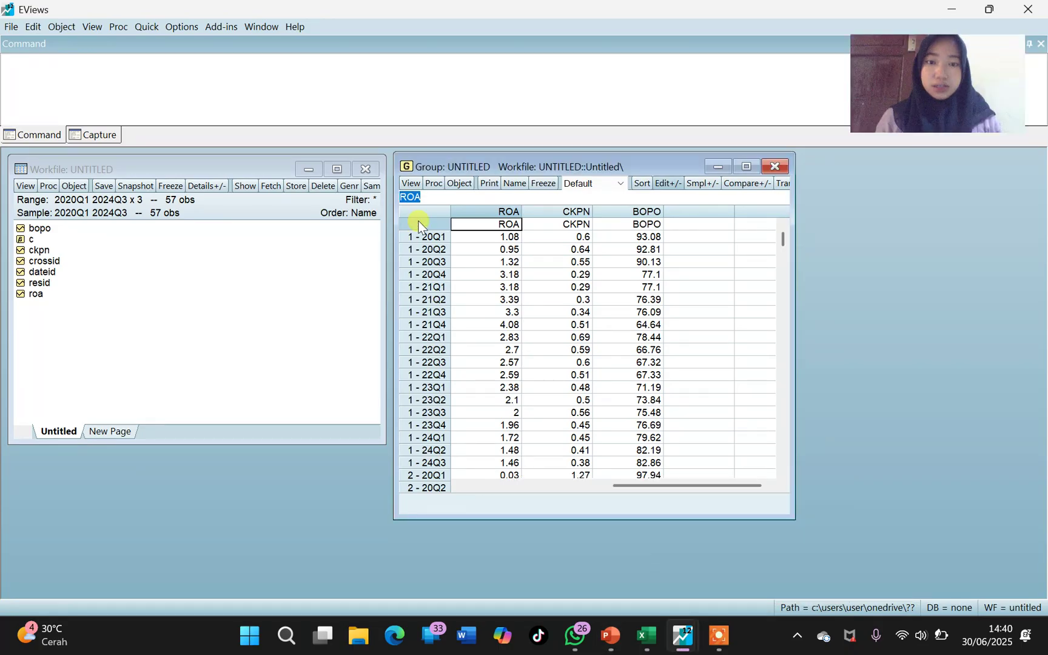
left_click(412, 183)
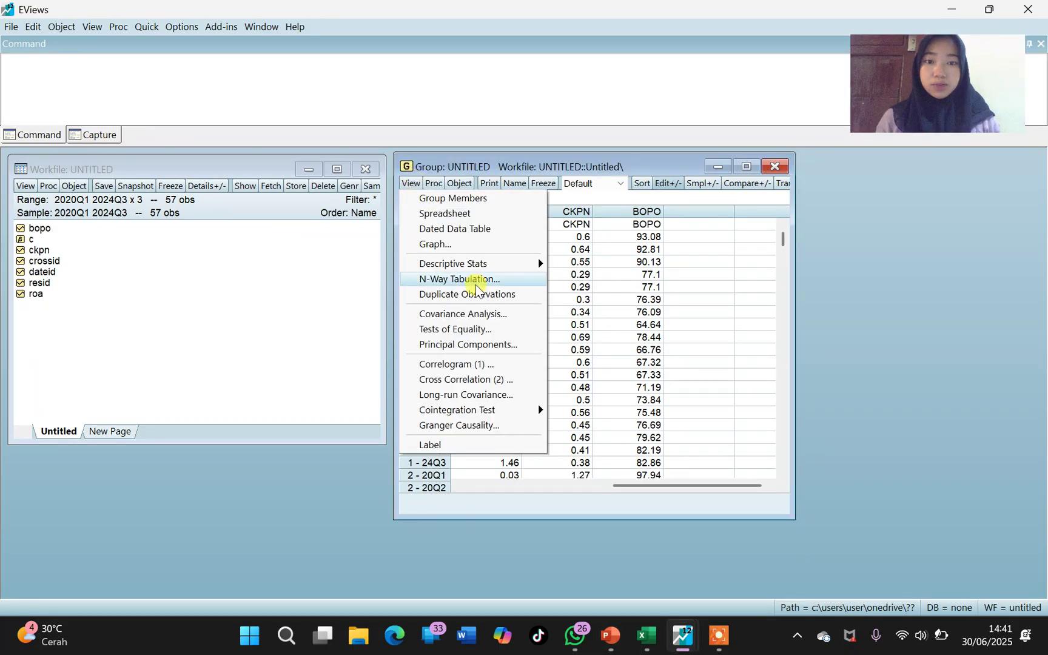
mouse_move(479, 265)
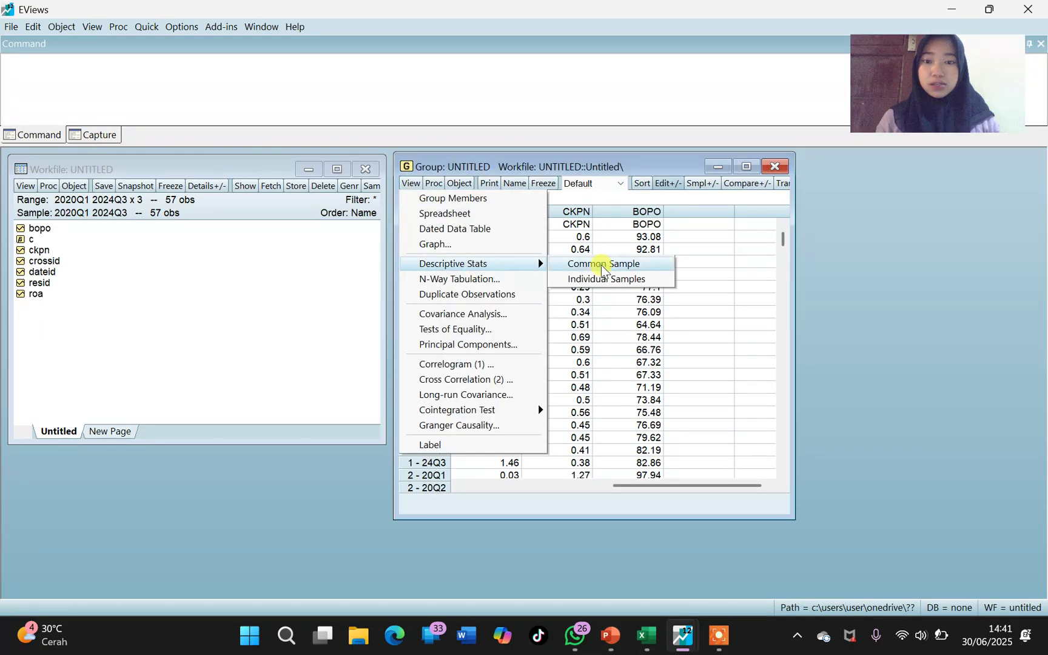
left_click(582, 265)
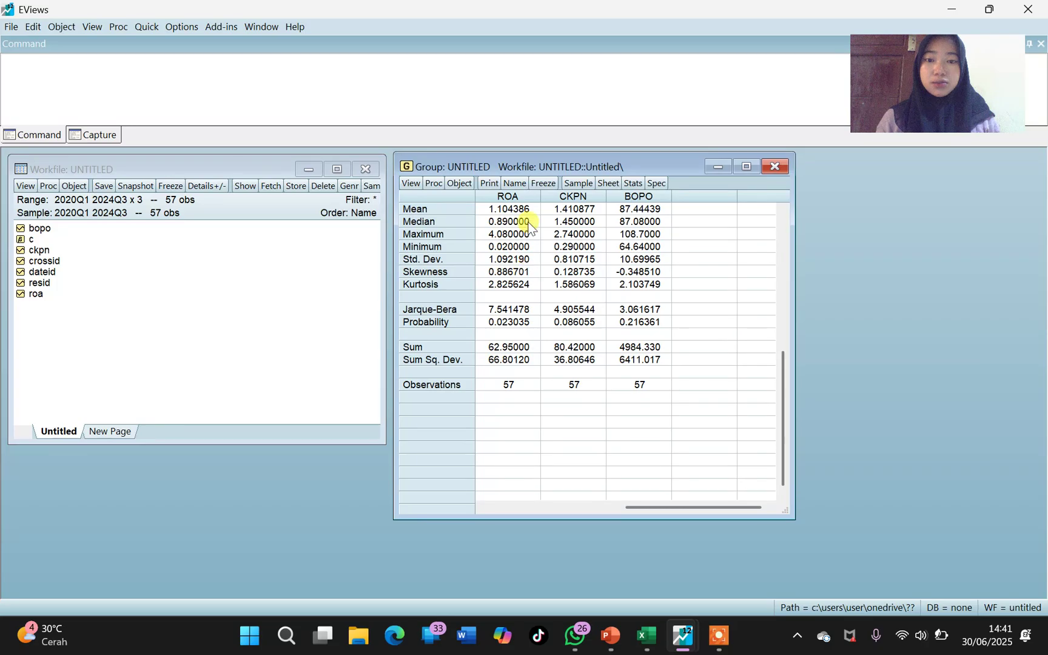
- Freeze the descriptive statistics as a table, name it _1_deskriptif, and close the table window
left_click(543, 183)
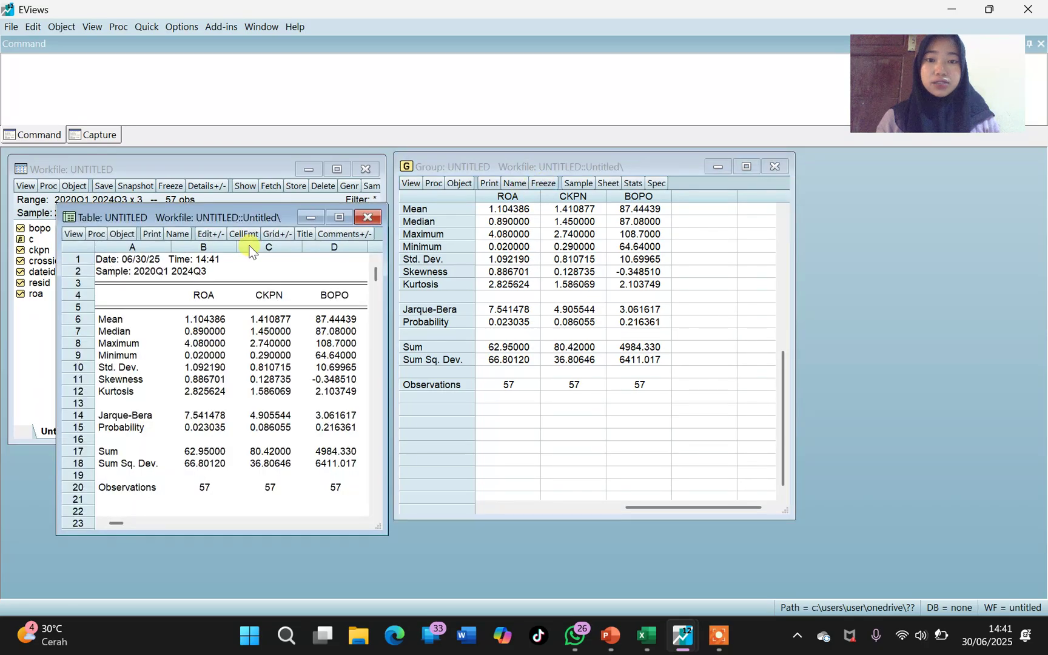
left_click(178, 234)
type("_")
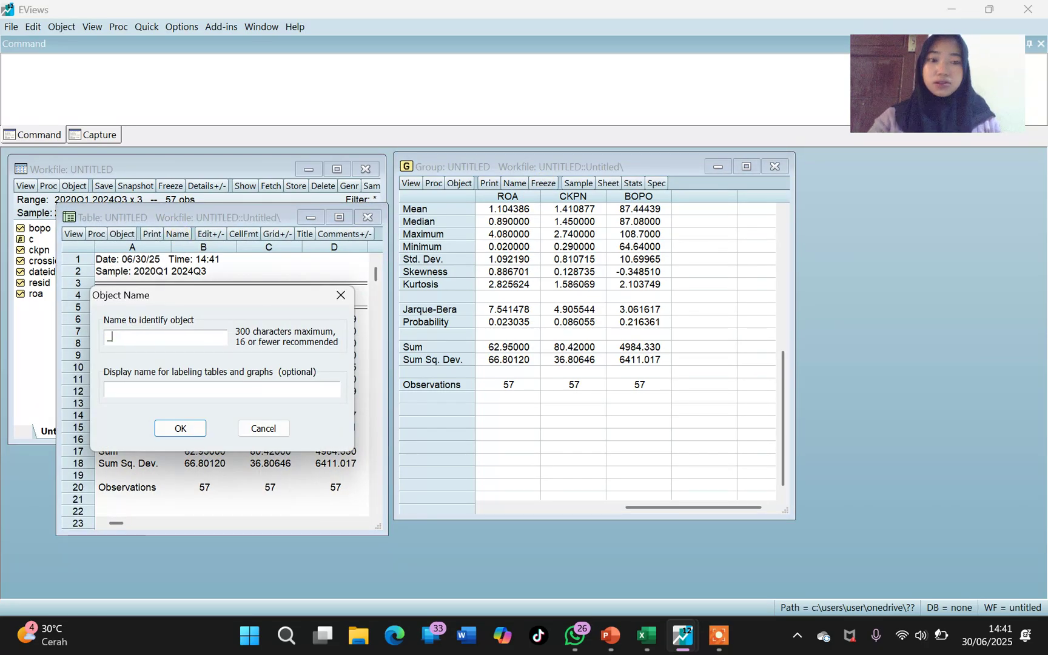
type("1_de")
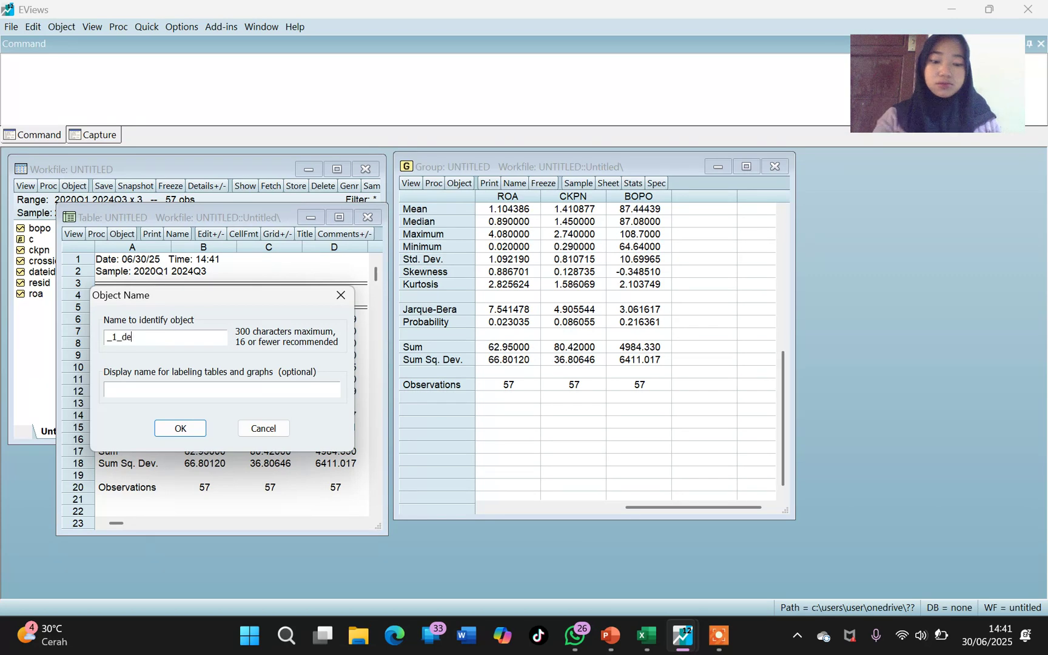
type("skriptif")
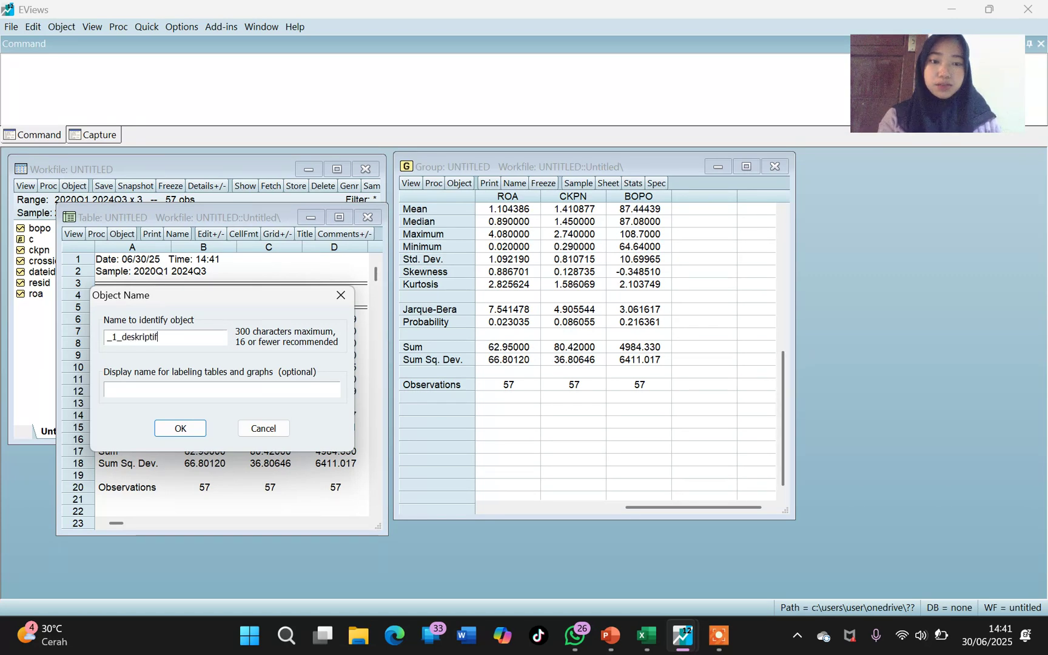
left_click(182, 428)
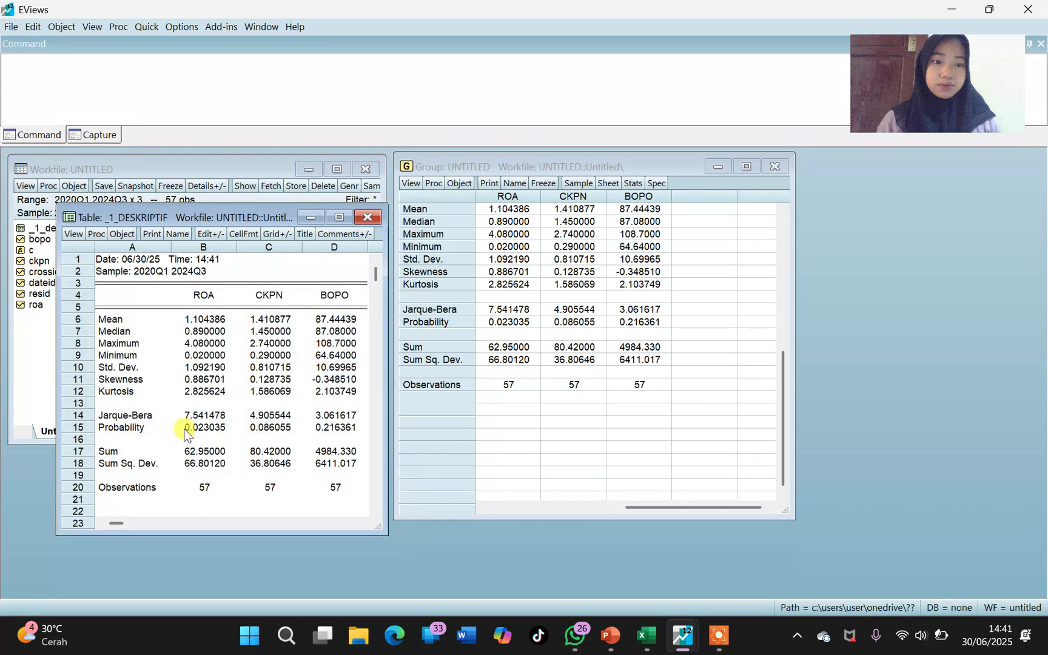
left_click(369, 217)
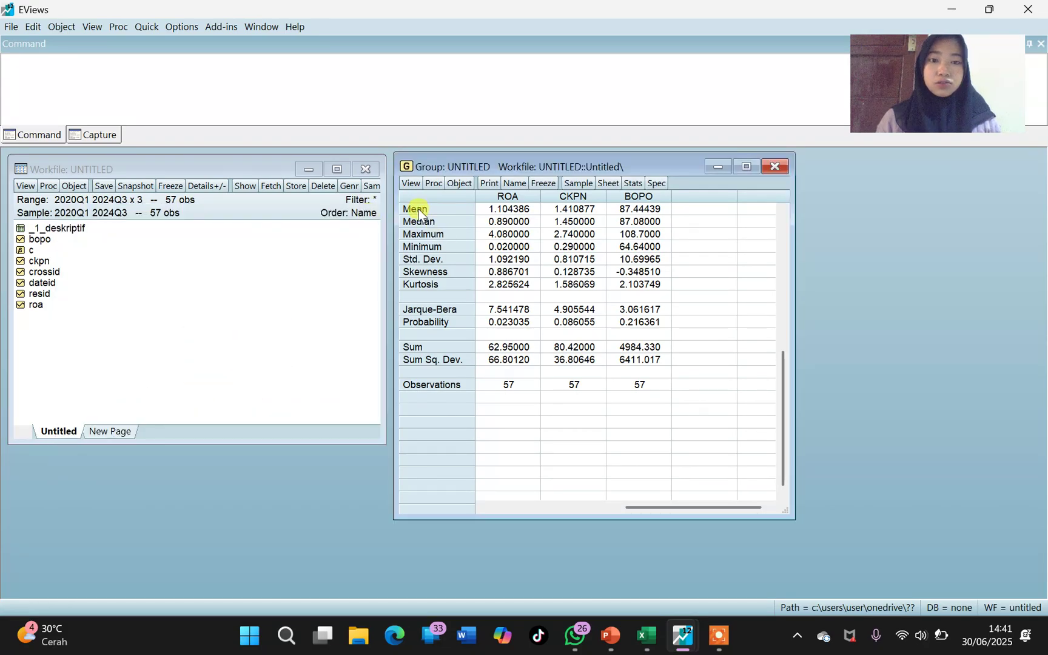
- Run an ordinary covariance analysis on the group, outputting only Correlation in a Single table layout
left_click(410, 185)
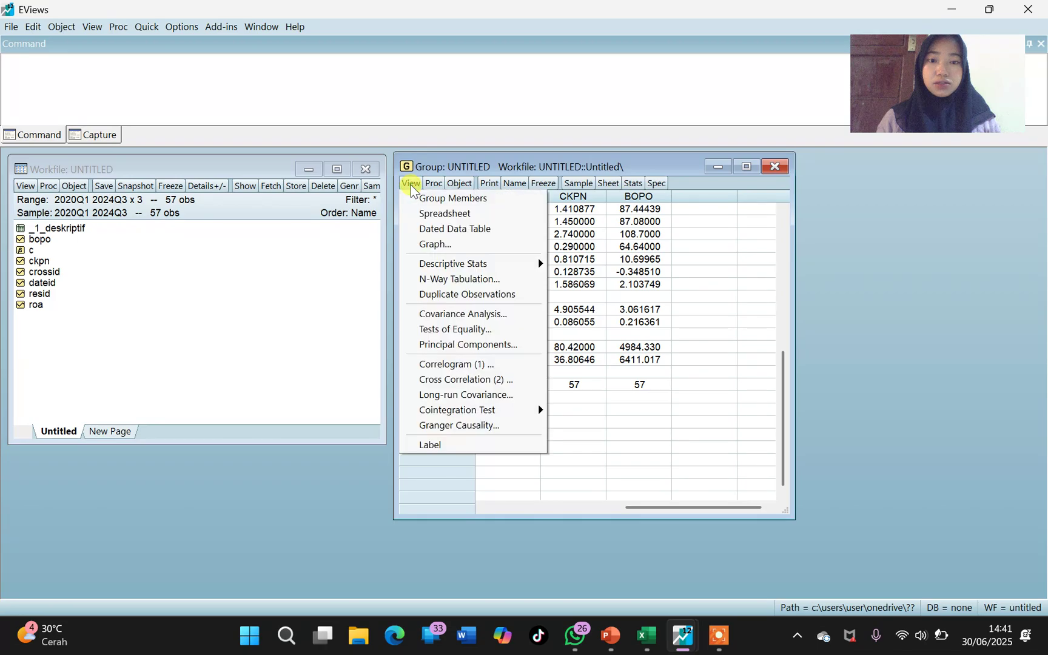
left_click(450, 322)
left_click(351, 250)
left_click(351, 238)
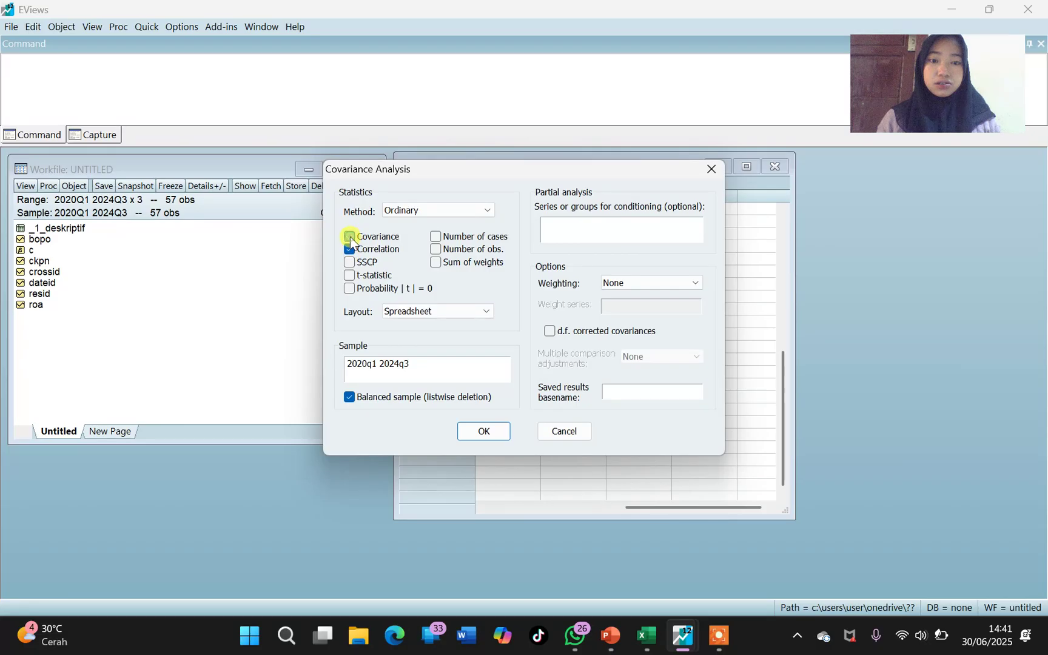
left_click(459, 316)
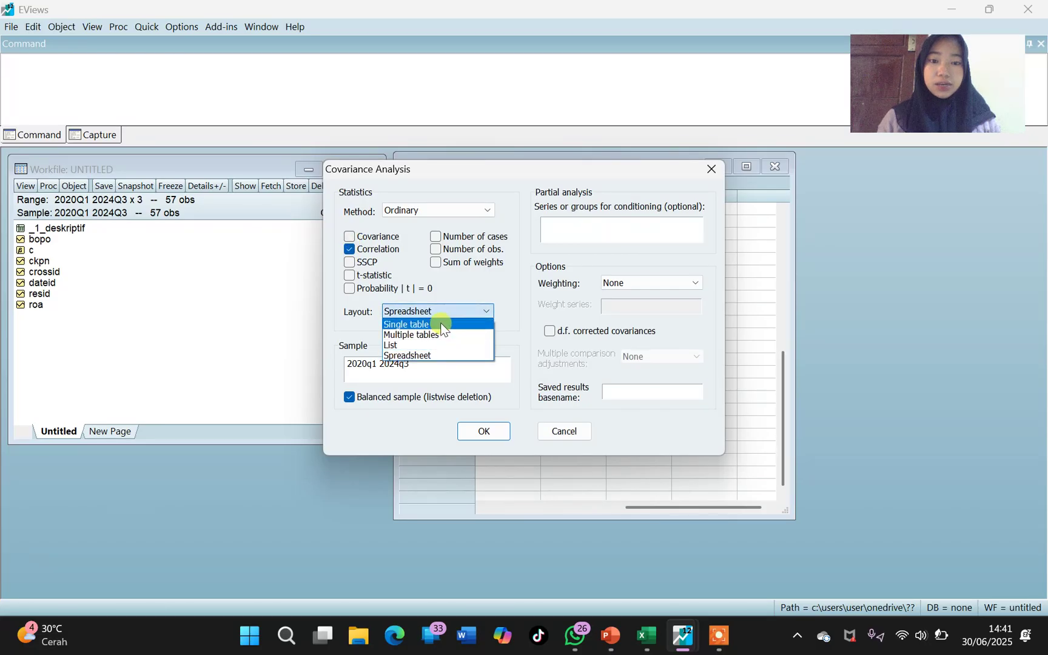
left_click(442, 325)
left_click(482, 428)
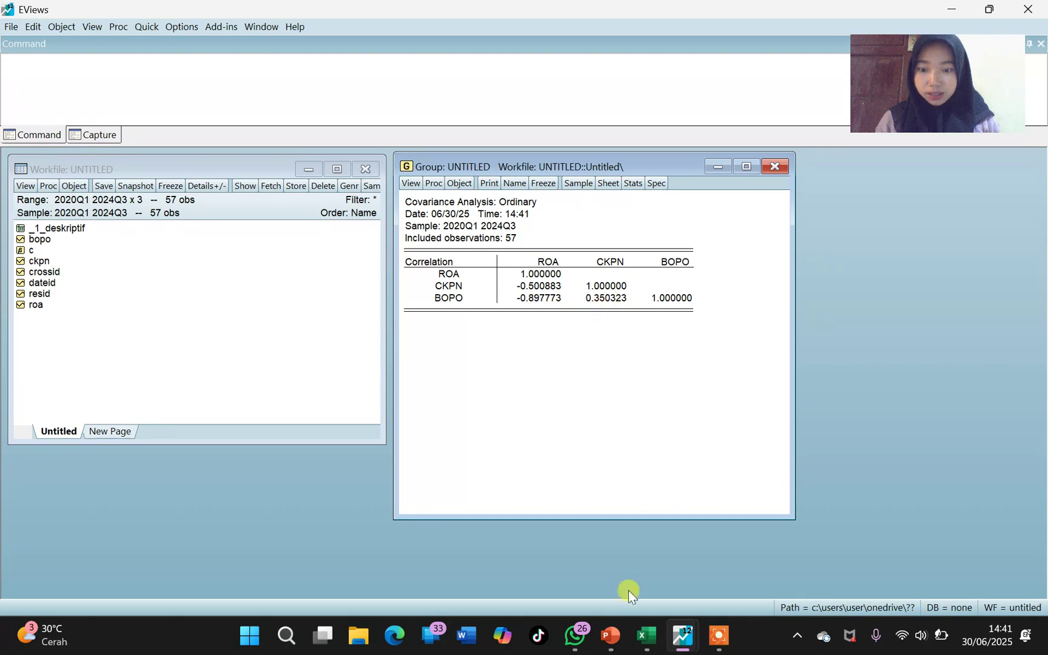
- Switch to the PowerPoint presentation and review the criterion and conclusion on the "Uji Multikolinieritas" slide
mouse_move(609, 634)
left_click(622, 565)
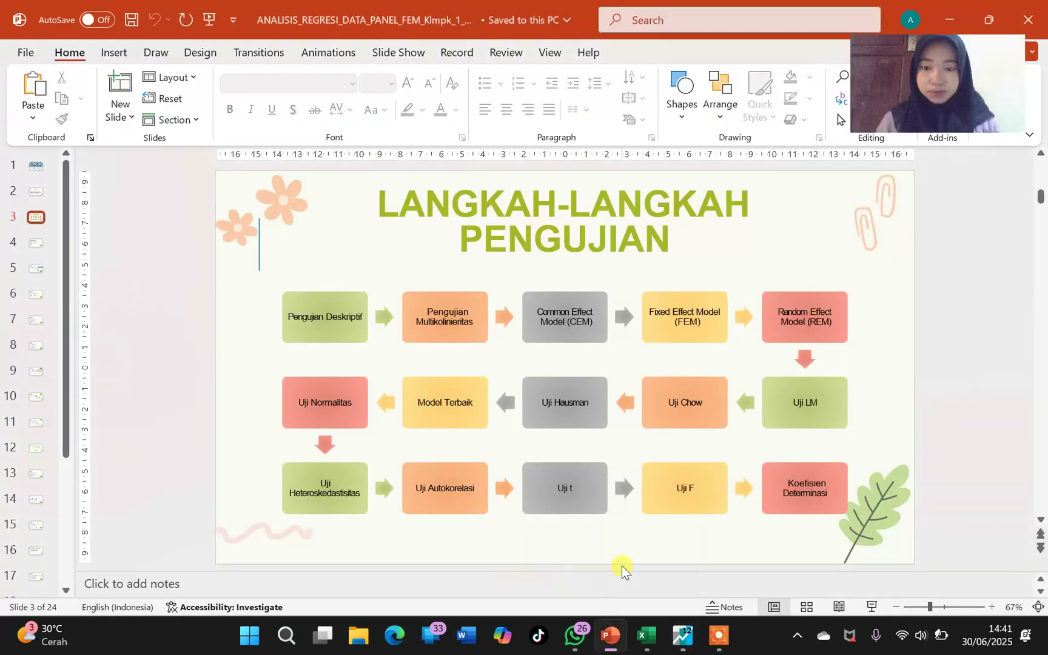
scroll(622, 566, "down", 2)
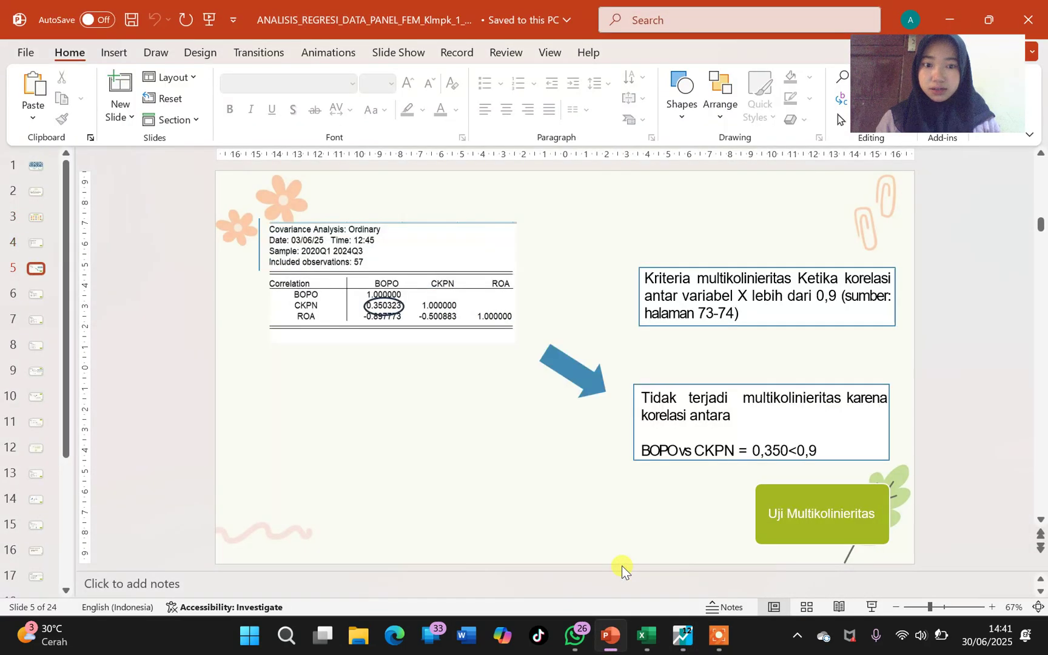
scroll(622, 567, "up", 1)
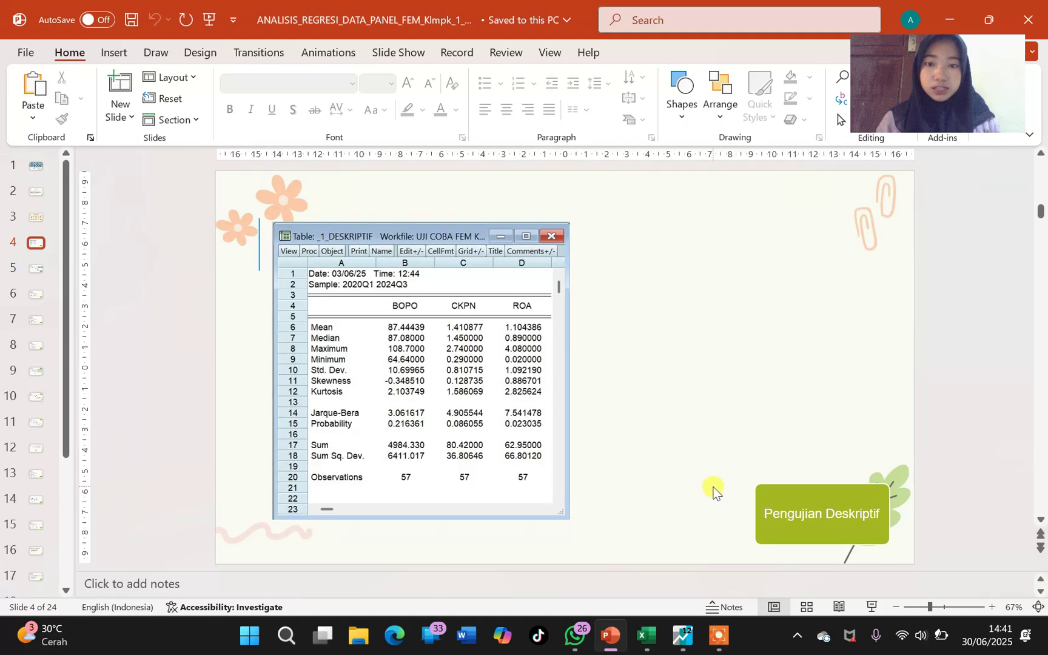
scroll(713, 490, "down", 1)
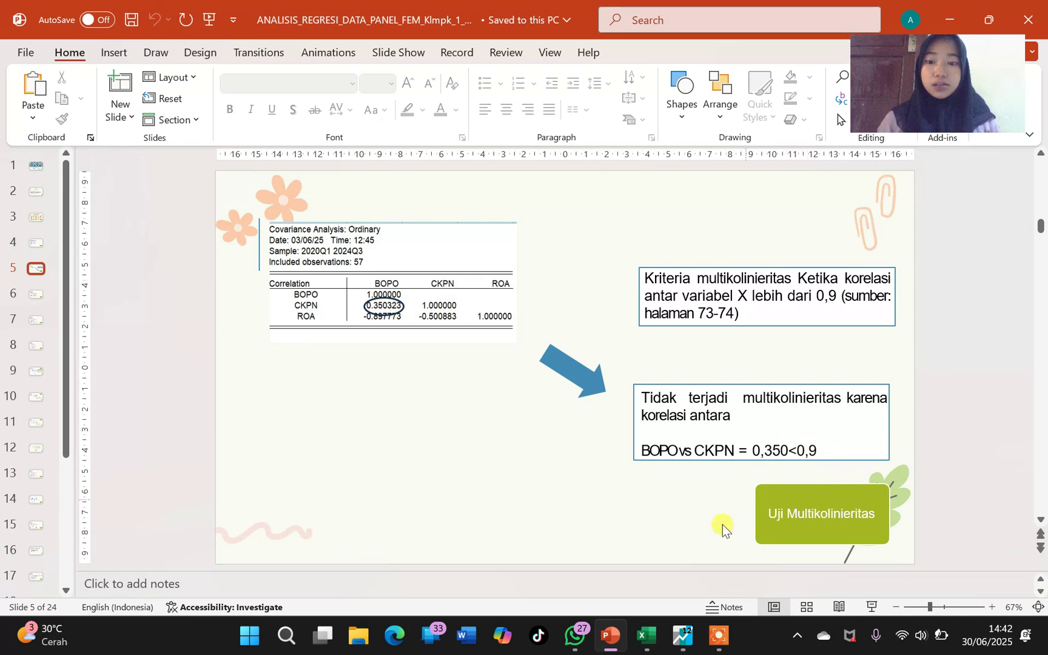
- Return to EViews and close the second, empty EViews instance along with its welcome screen
mouse_move(678, 642)
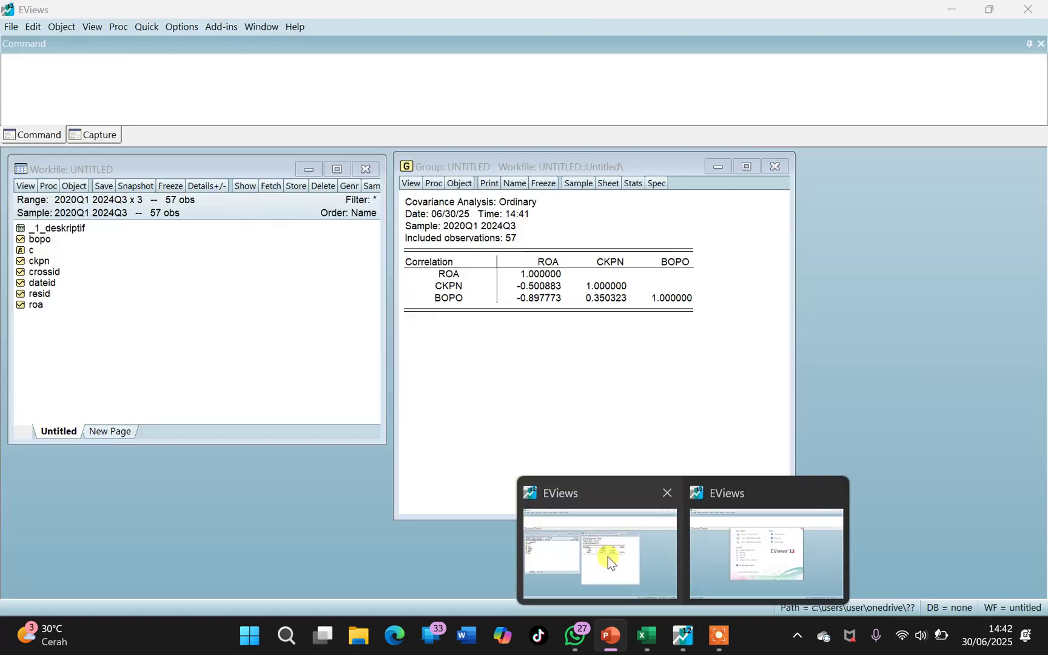
left_click(608, 557)
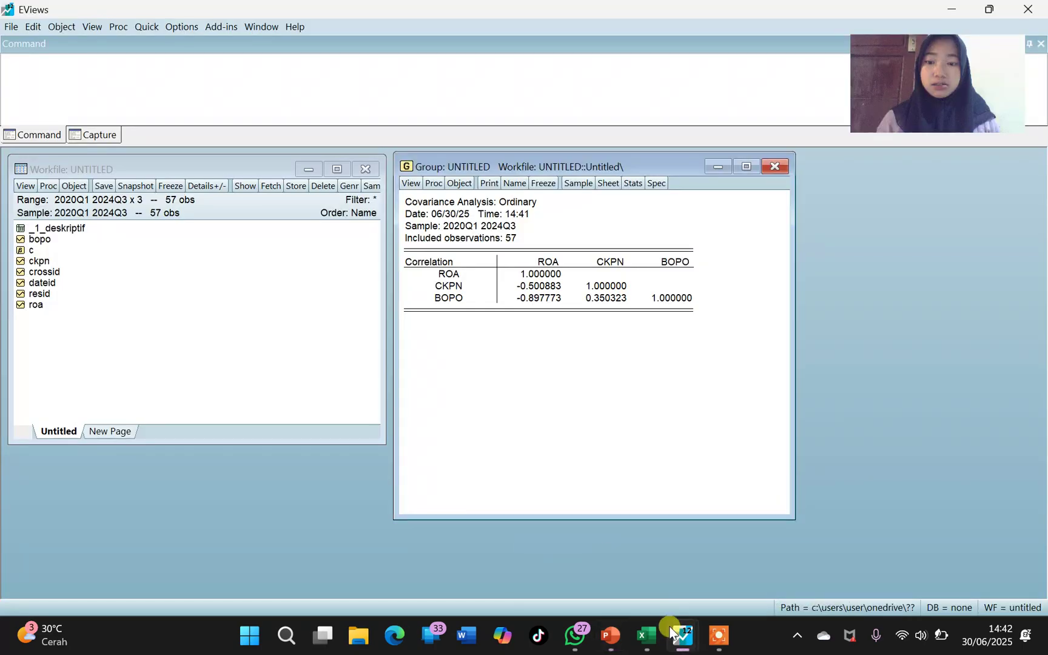
mouse_move(682, 637)
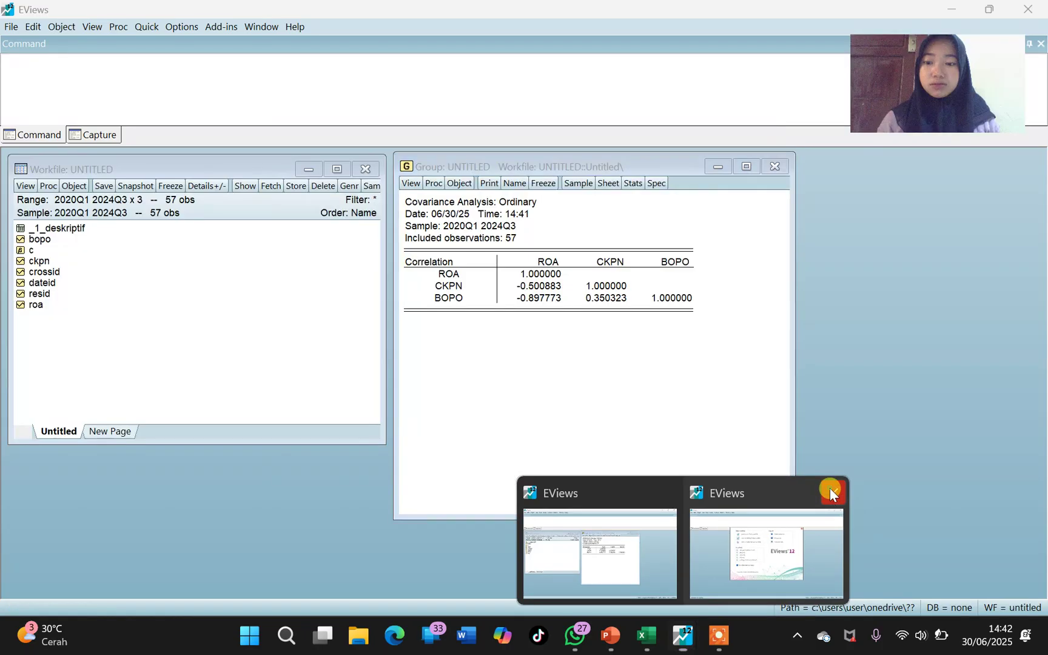
left_click(832, 493)
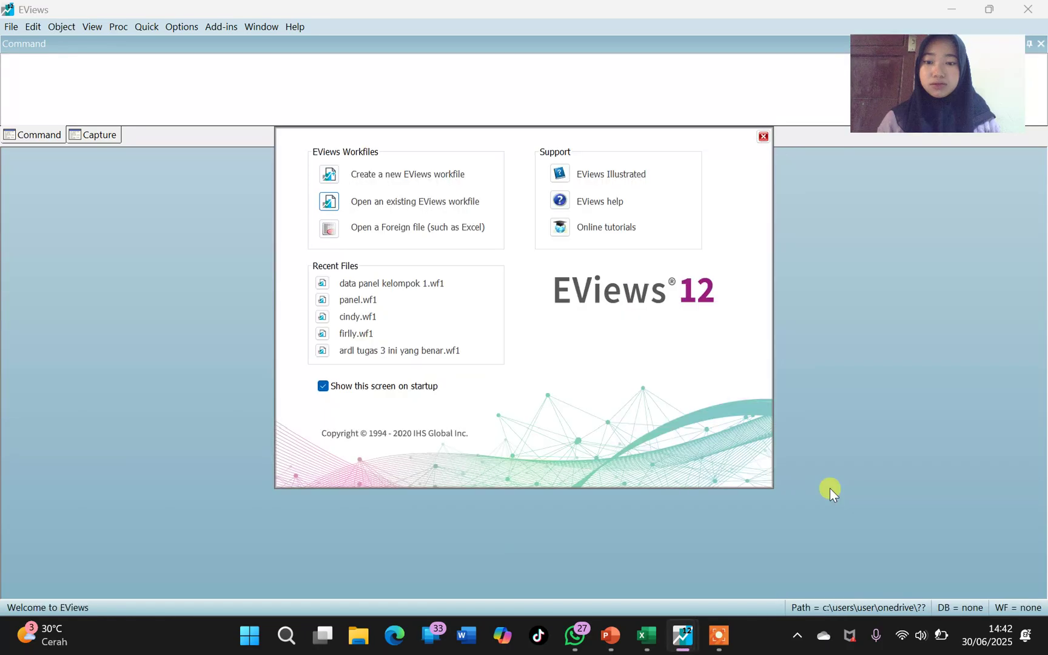
left_click(763, 136)
left_click(1029, 10)
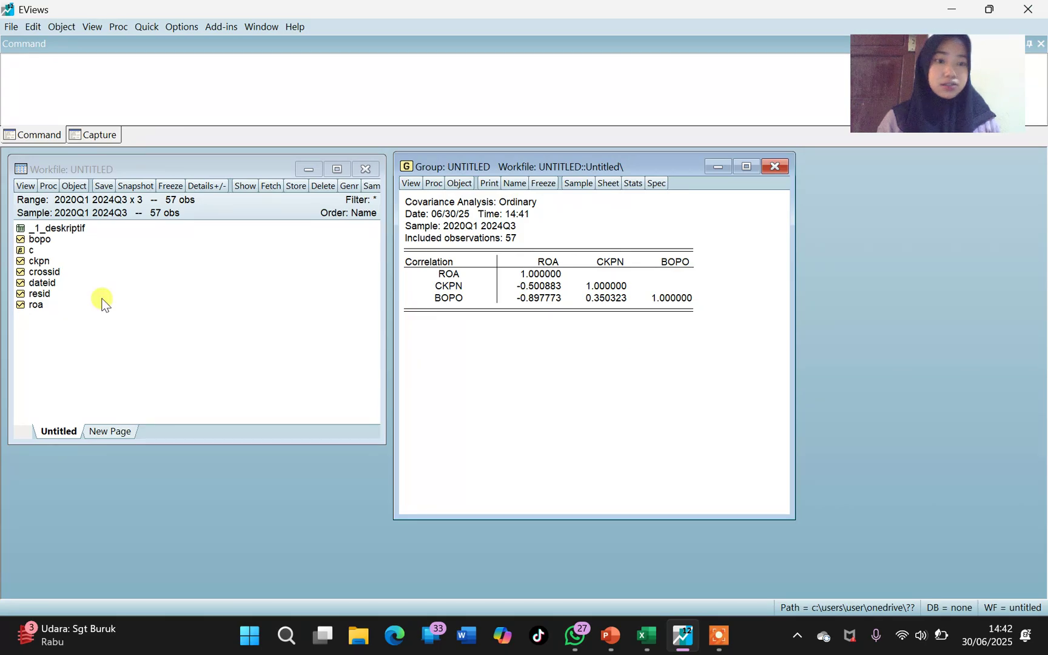
- Freeze the correlation output as a table named _2_multiko, then close the table and the untitled group
left_click(547, 185)
left_click(202, 258)
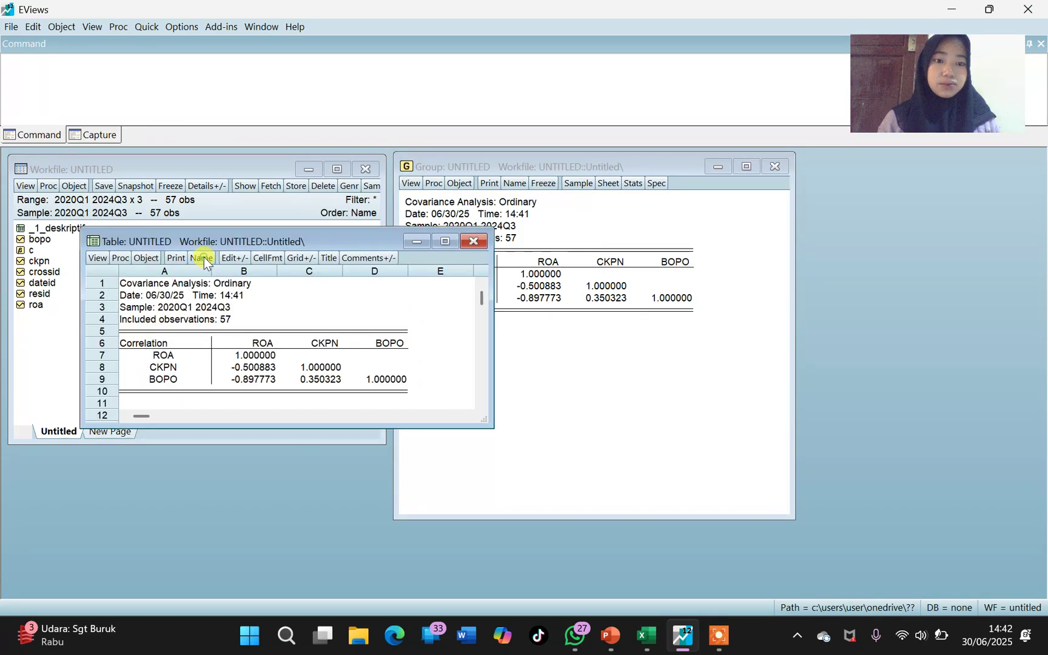
key("BackSpace")
type("-2")
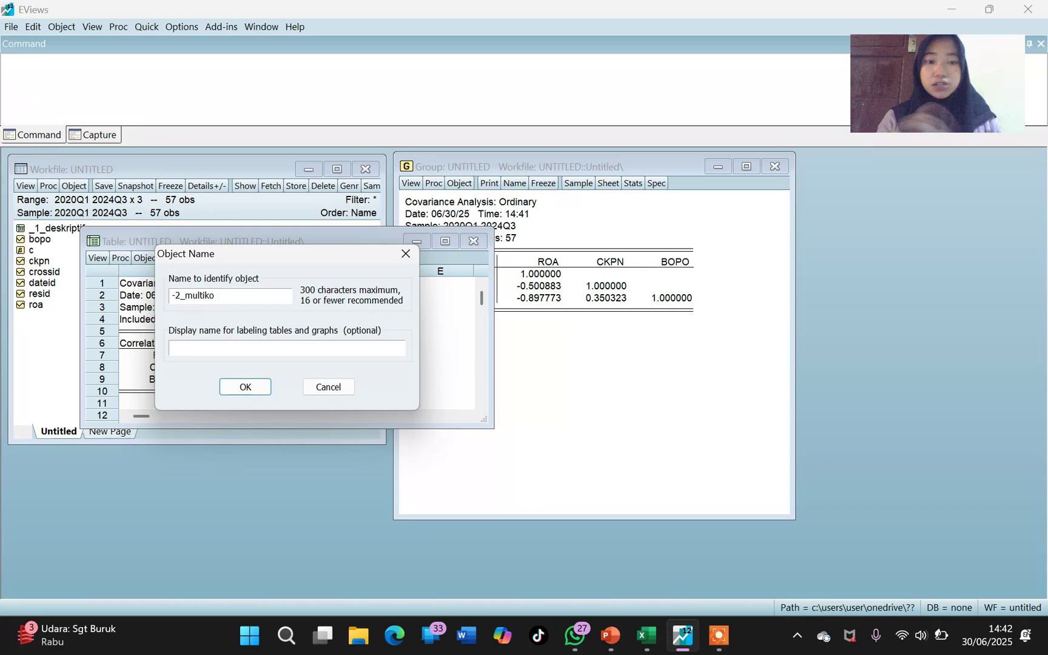
left_click(176, 298)
key("BackSpace")
type("_")
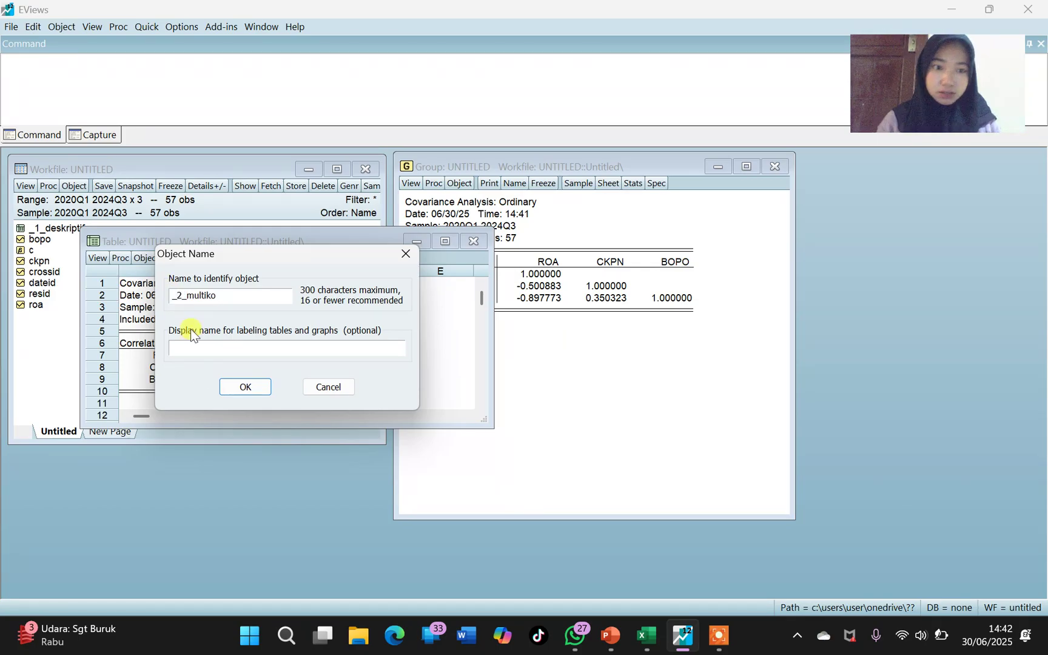
left_click(229, 390)
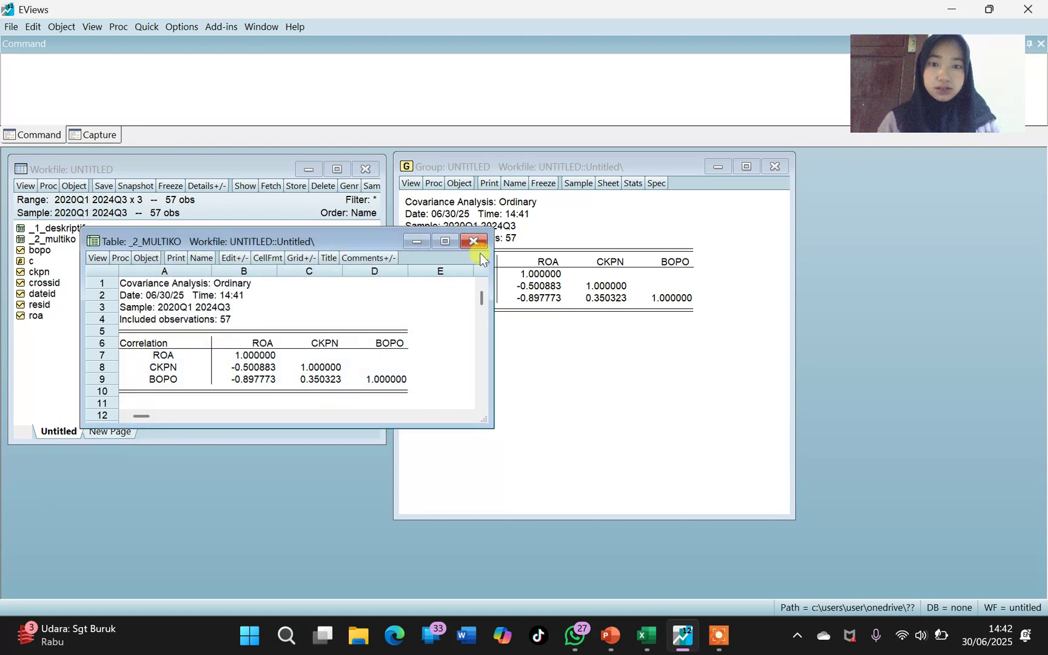
left_click(473, 241)
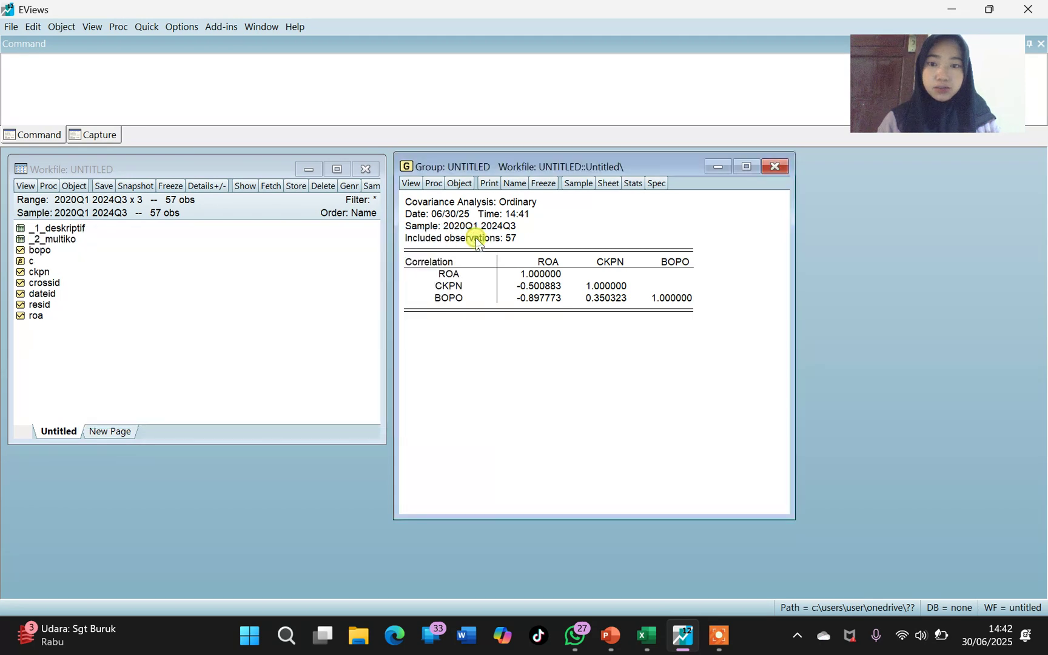
left_click(780, 164)
left_click(482, 345)
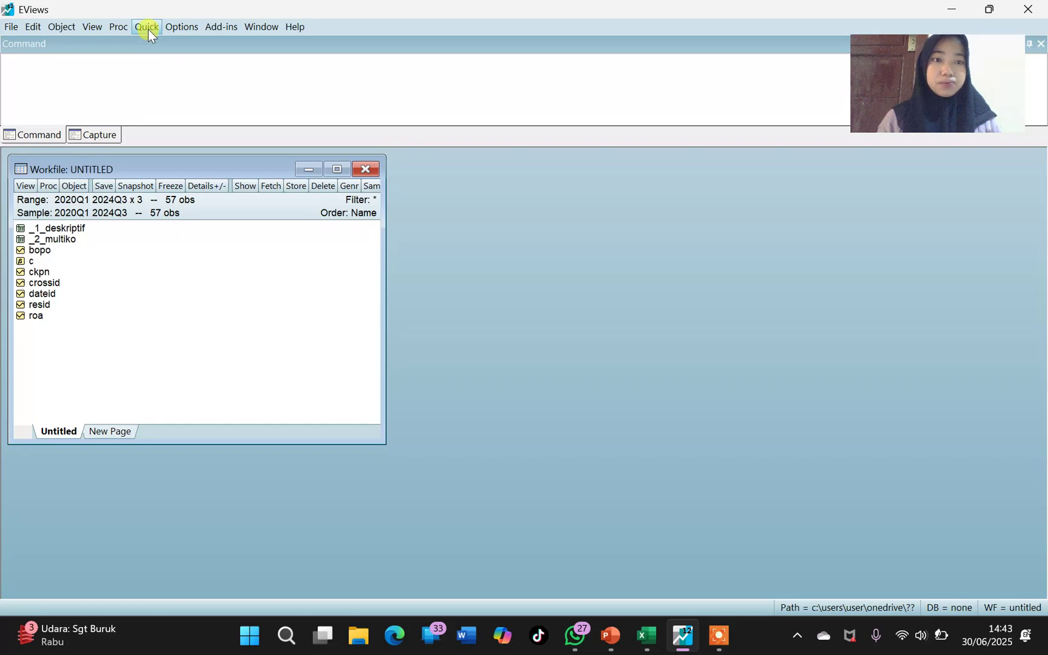
- Estimate the equation "roa c bopo ckpn" by Least Squares with cross-section and period effects set to None
left_click(146, 27)
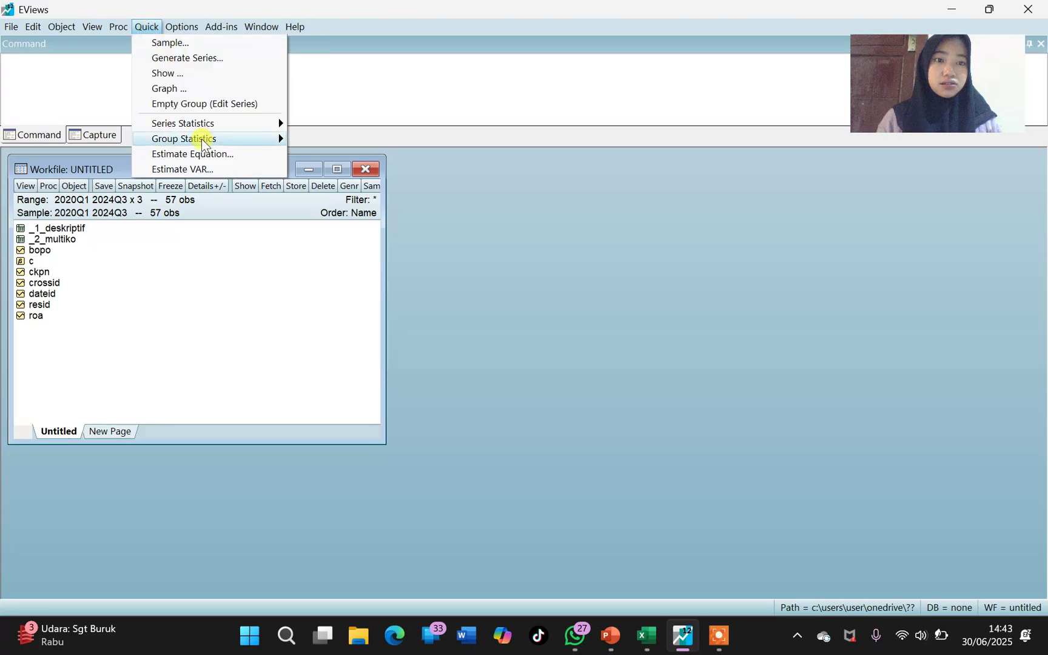
mouse_move(201, 140)
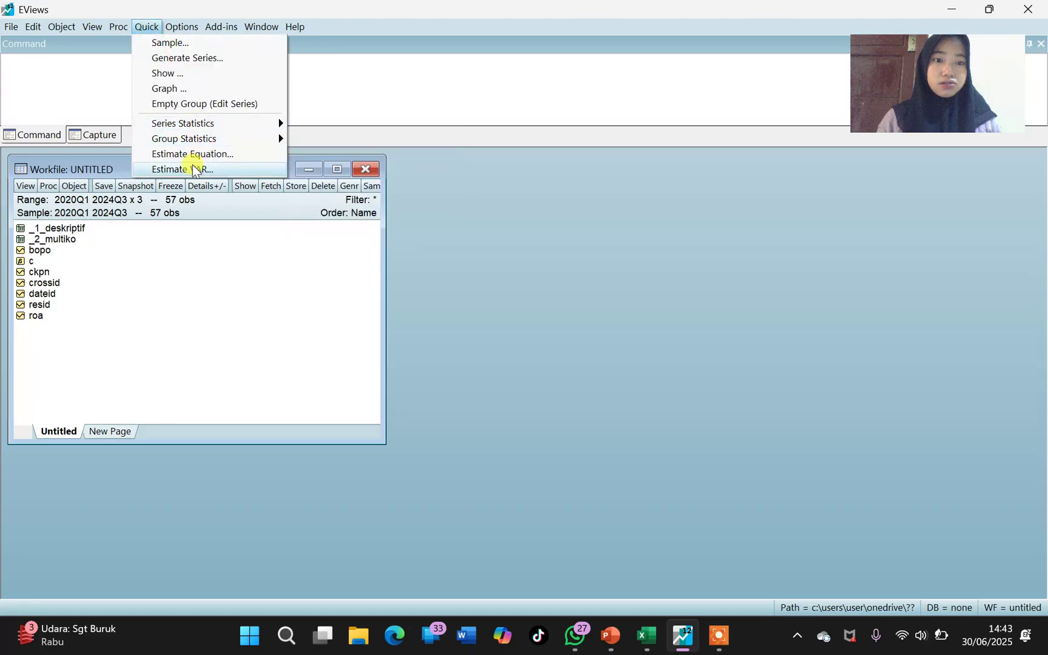
left_click(198, 153)
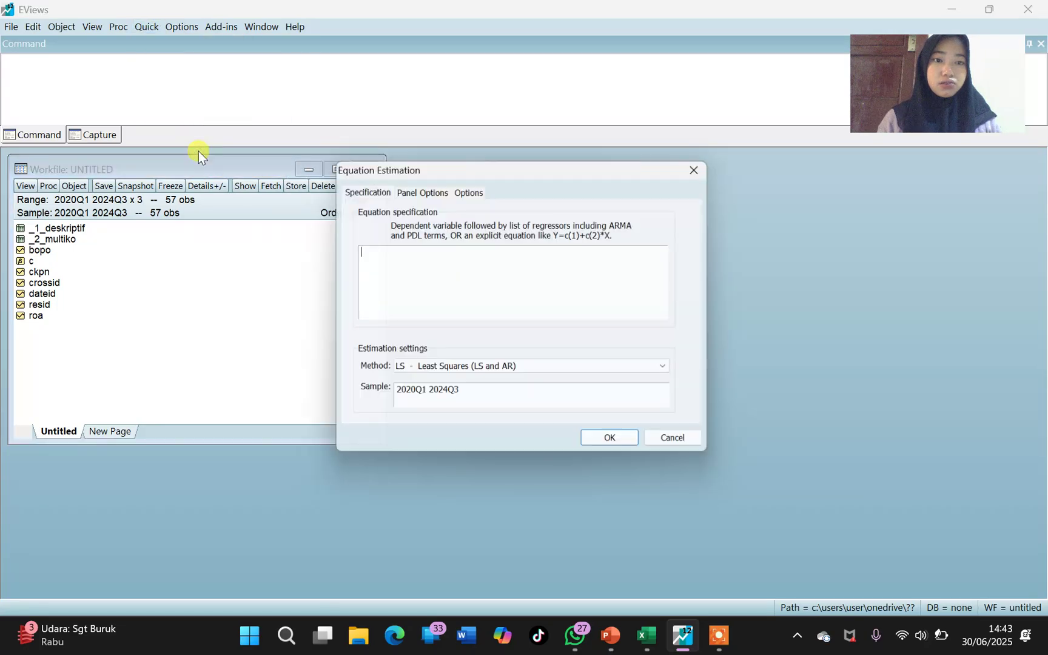
left_click(395, 262)
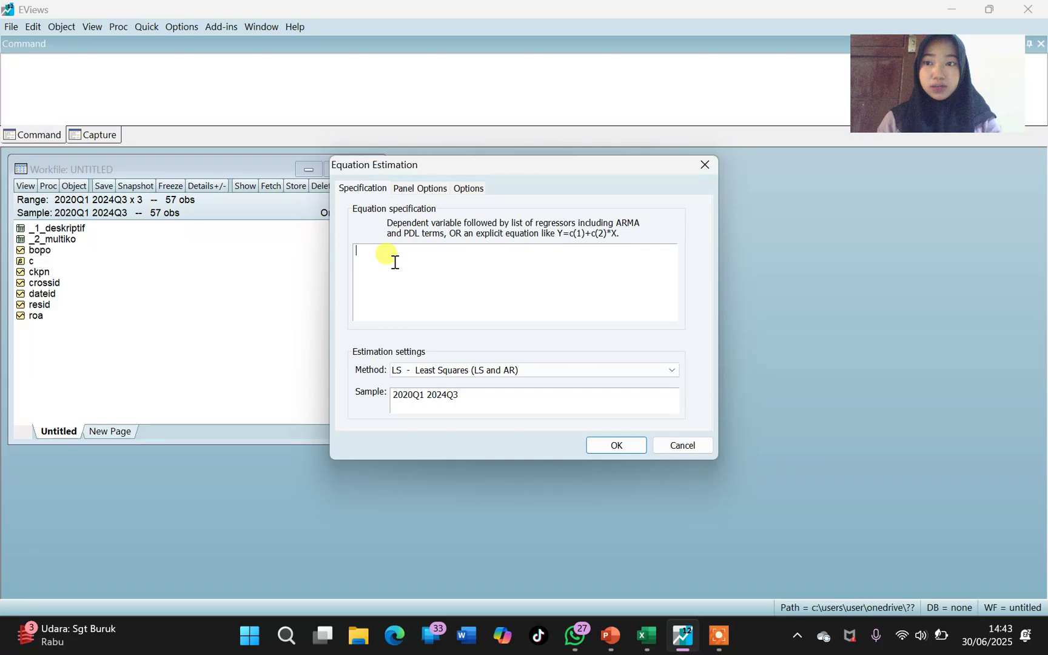
type("roa c bopo ckpm")
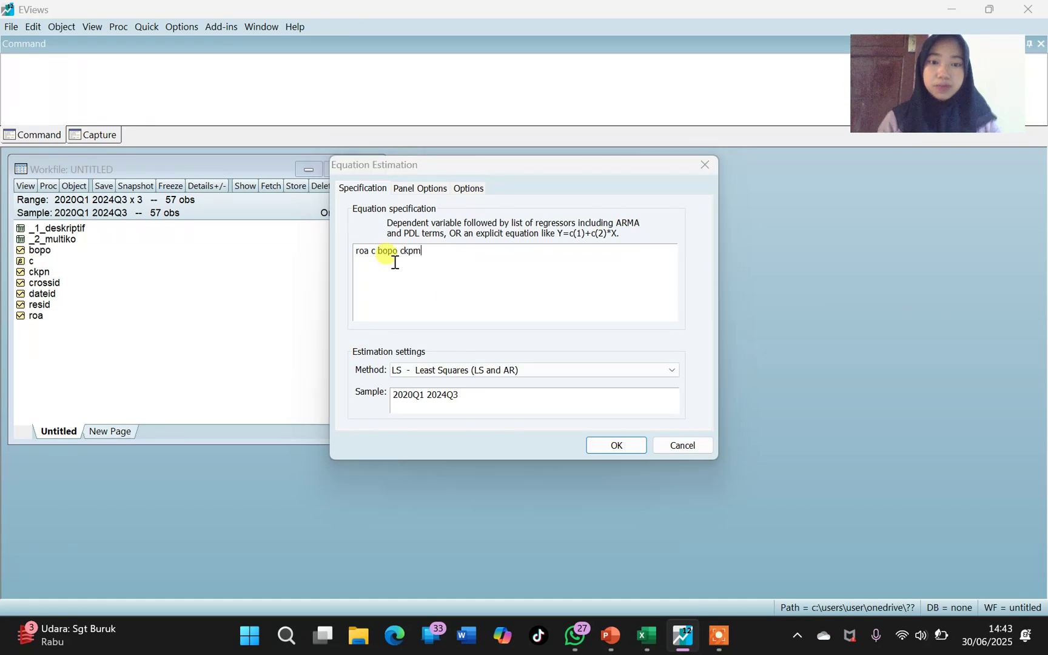
key("BackSpace")
type("n")
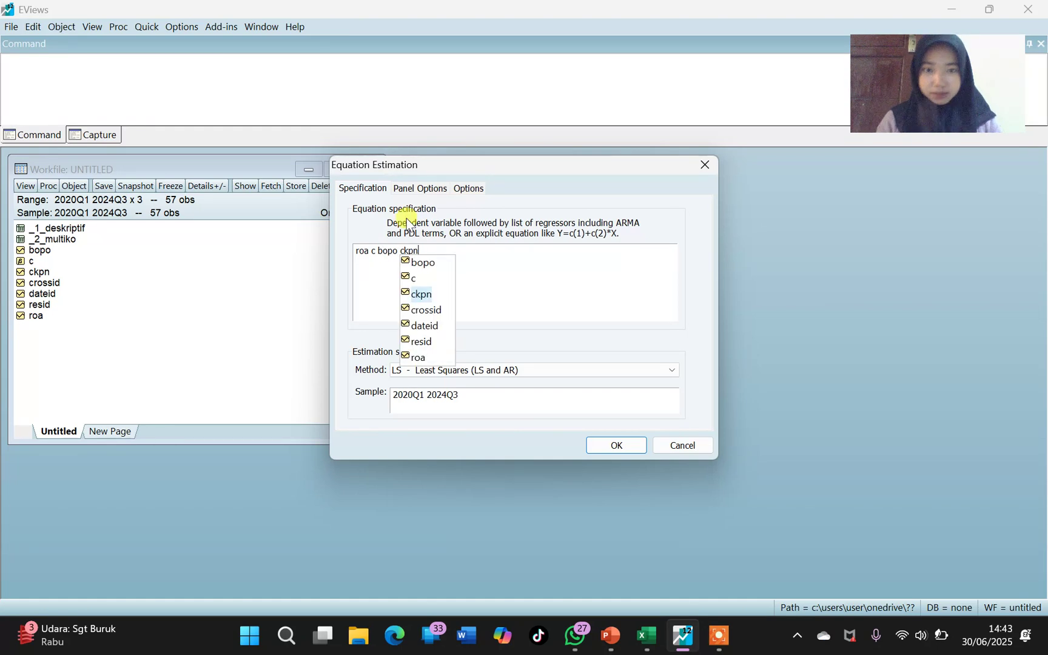
left_click(420, 189)
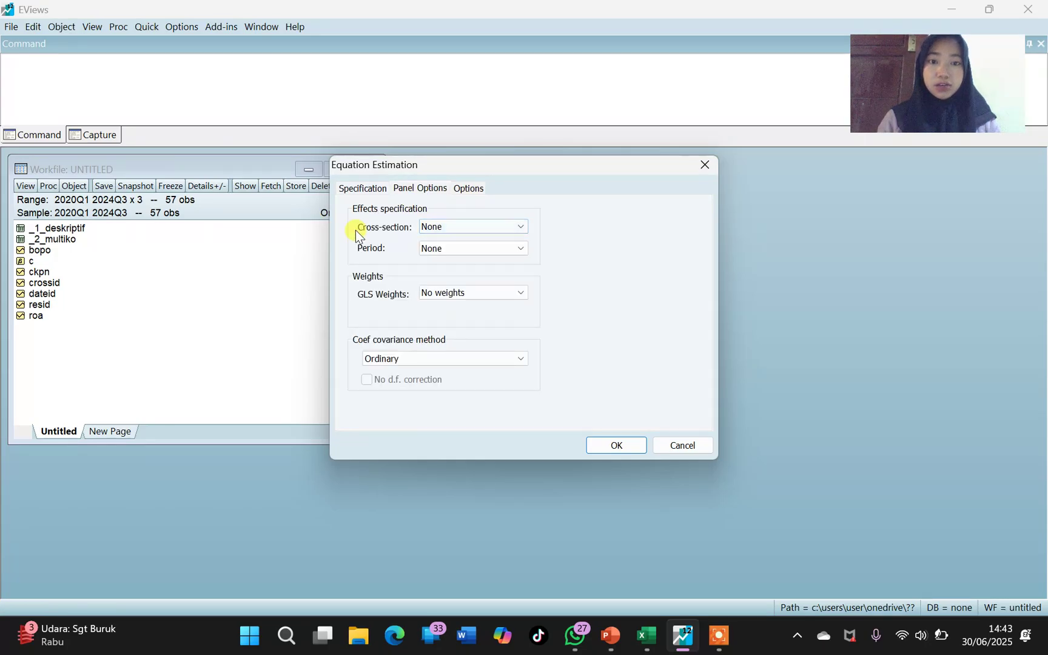
left_click(625, 447)
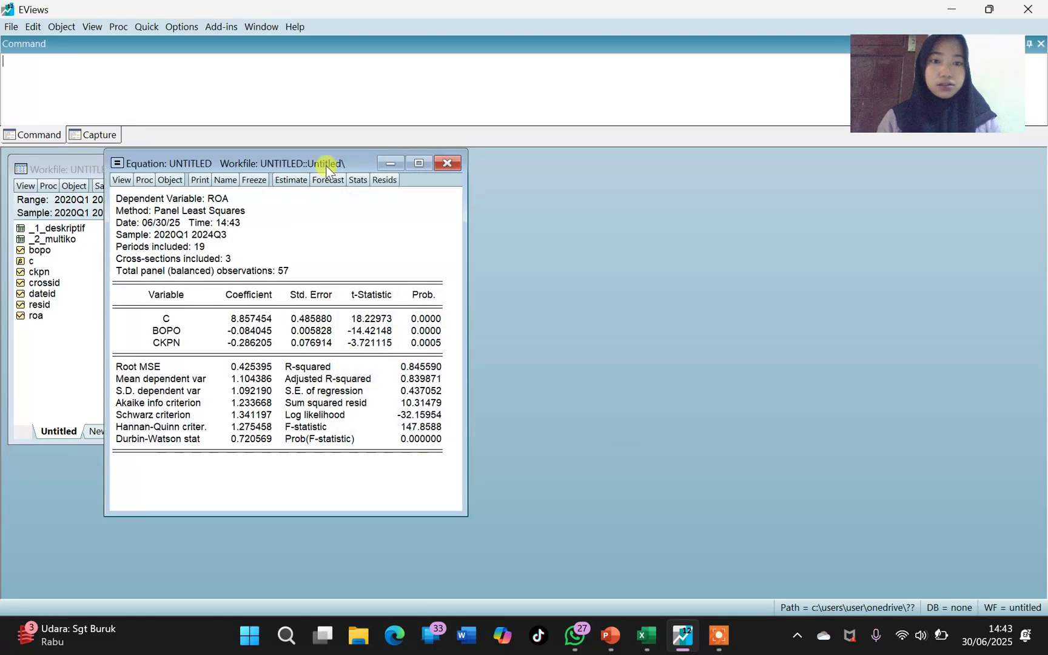
- Place the equation window beside the workfile and name the equation _cem
left_click_drag(327, 164, 617, 163)
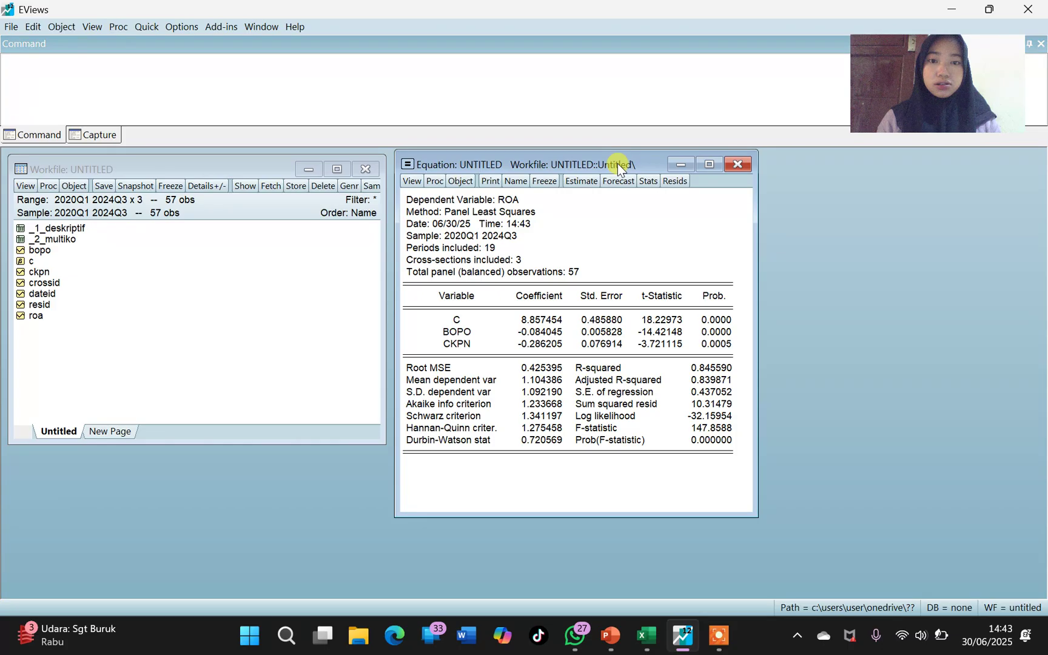
left_click(510, 180)
type("_cem")
left_click(532, 393)
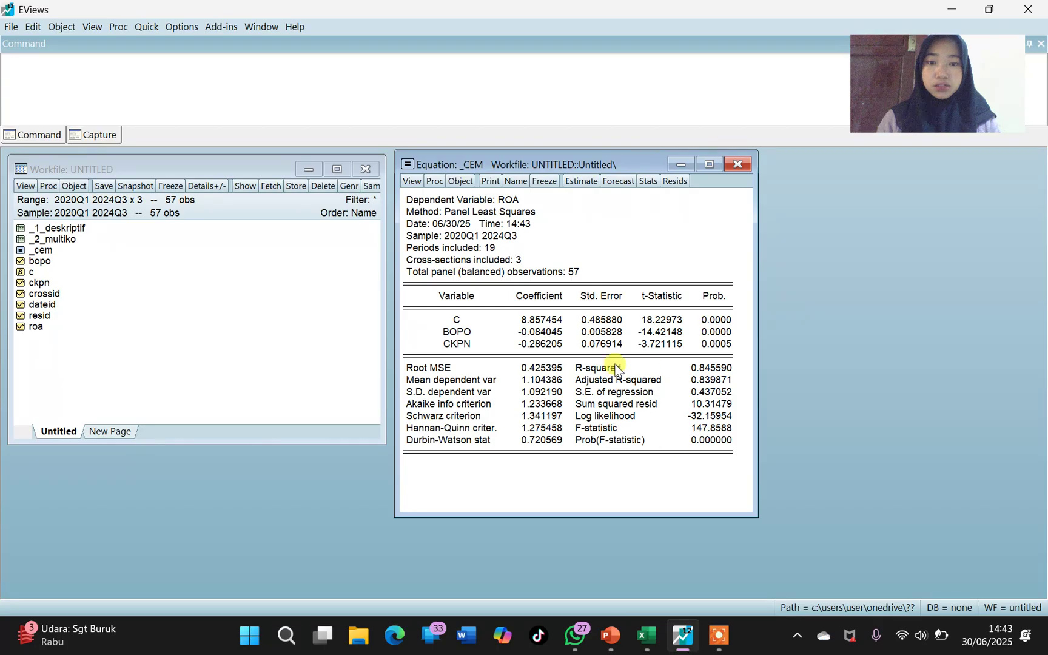
- Switch to the PowerPoint presentation and review the CEM slide and the slides that follow it
mouse_move(607, 621)
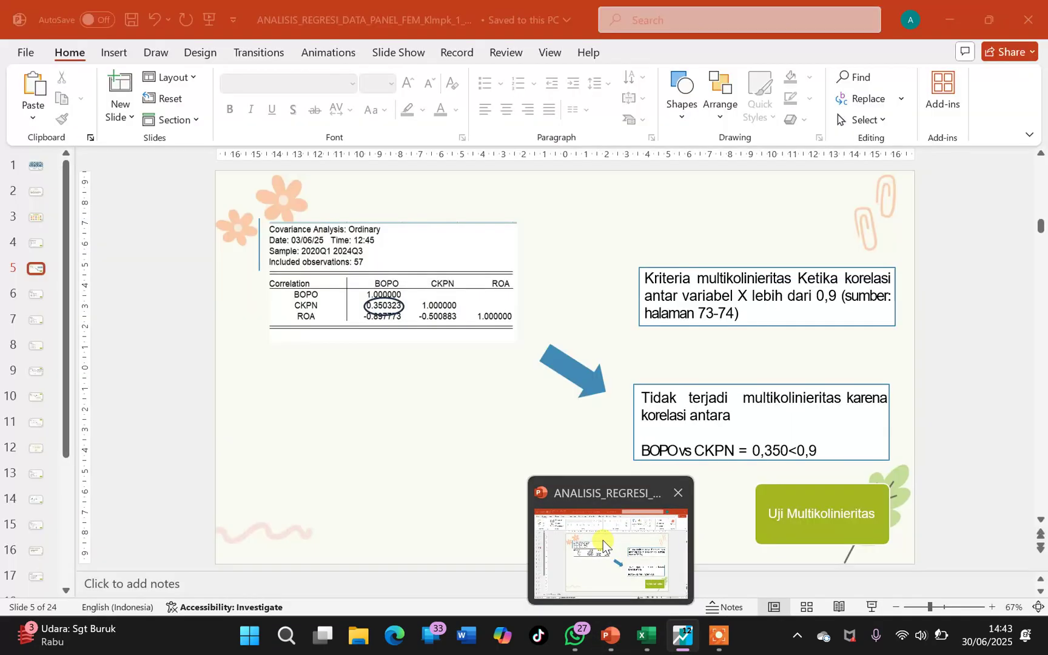
left_click(603, 540)
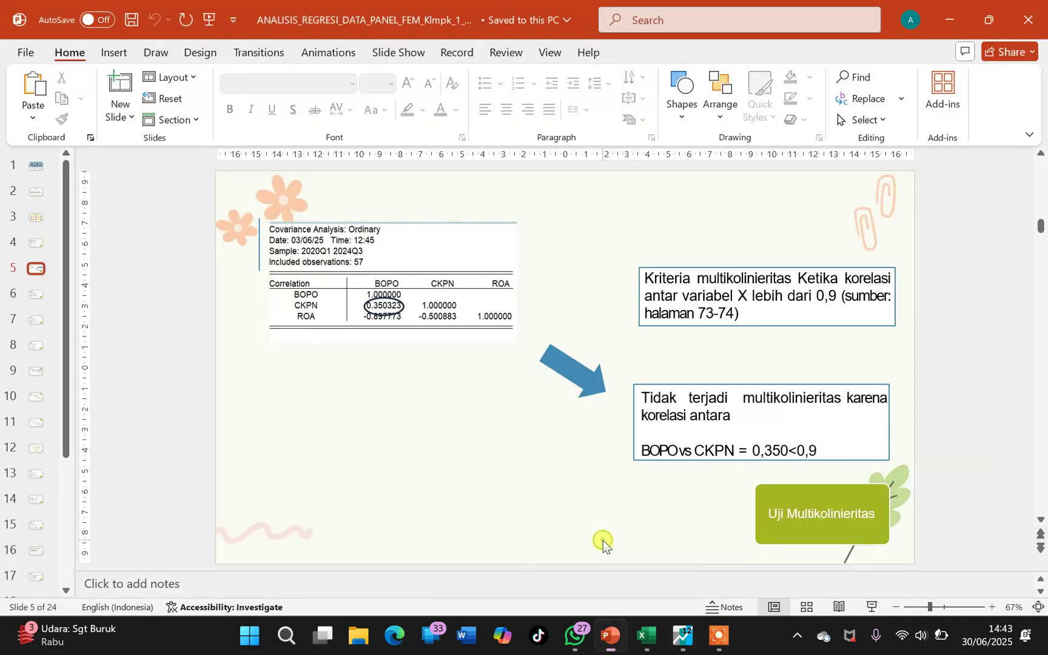
key("Page_Down")
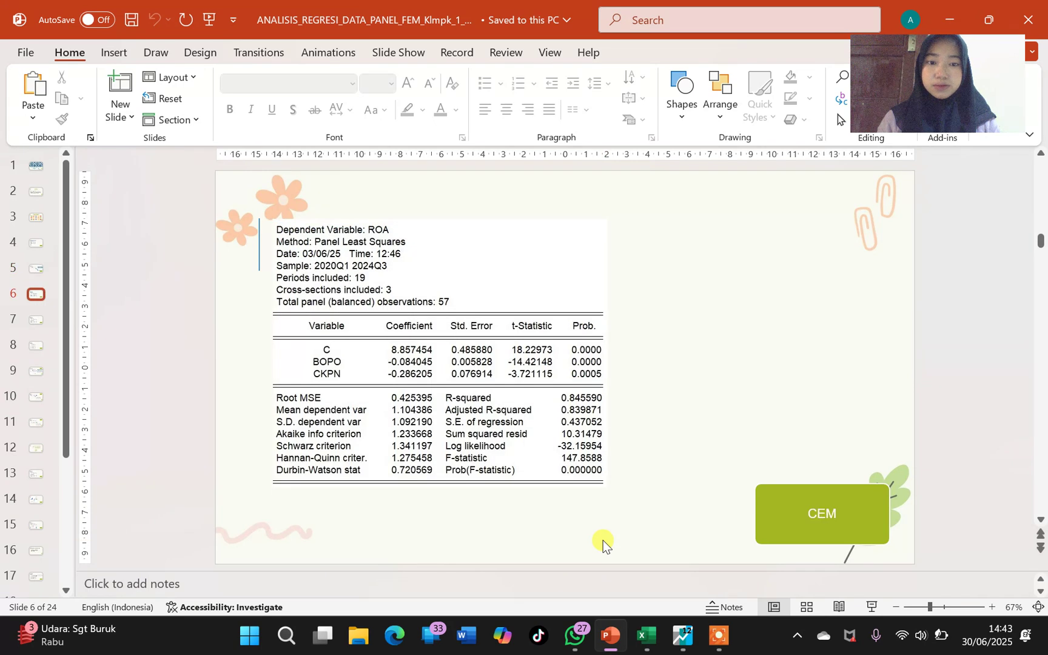
key("Page_Down")
key("Page_Down")
key("Page_Down")
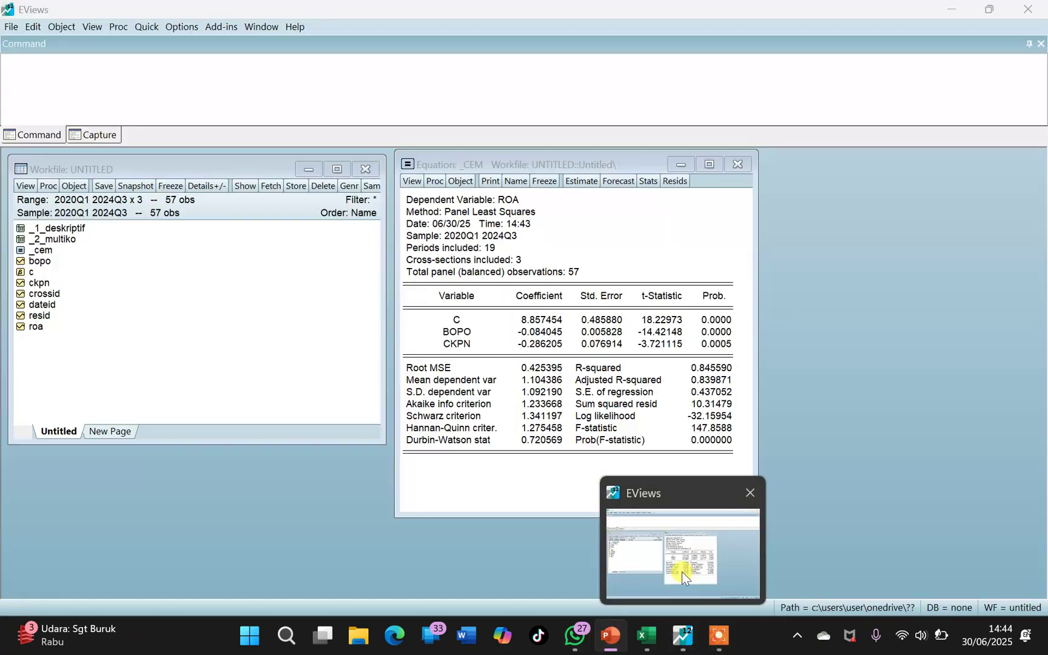
- In EViews, run the Omitted Random Effects - Lagrange Multiplier test on the _cem equation, then view the LM test slide in PowerPoint
left_click(682, 571)
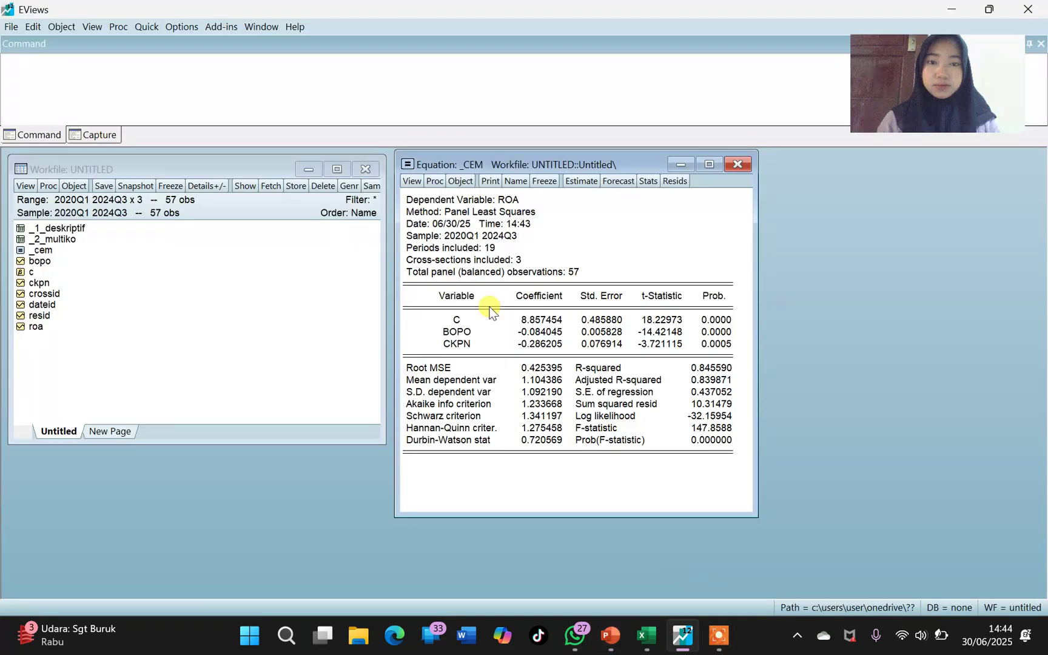
left_click(411, 182)
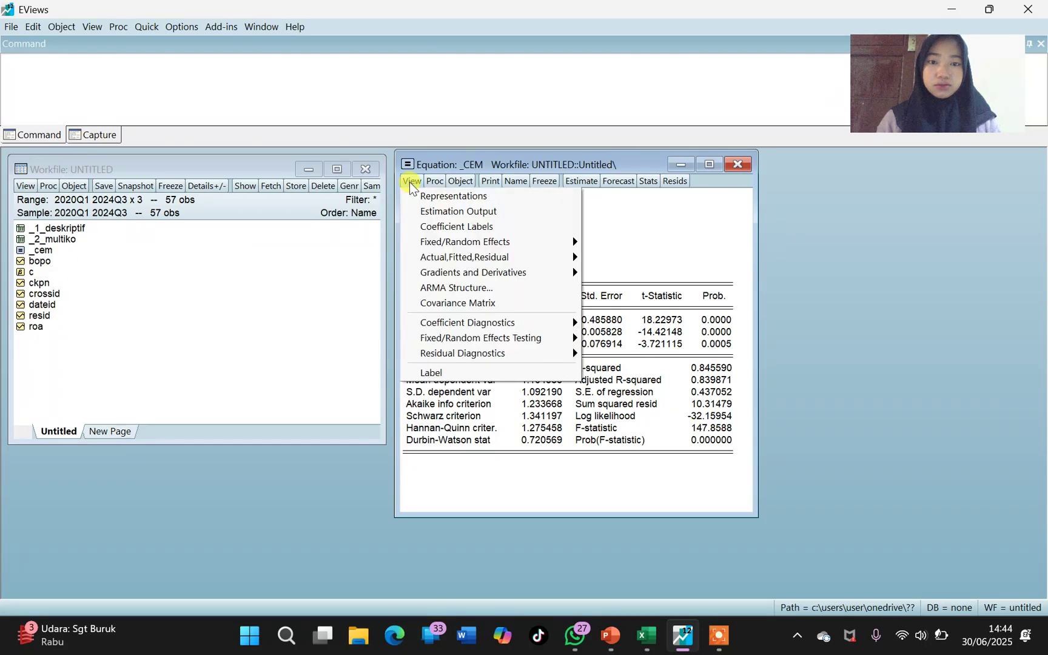
mouse_move(452, 276)
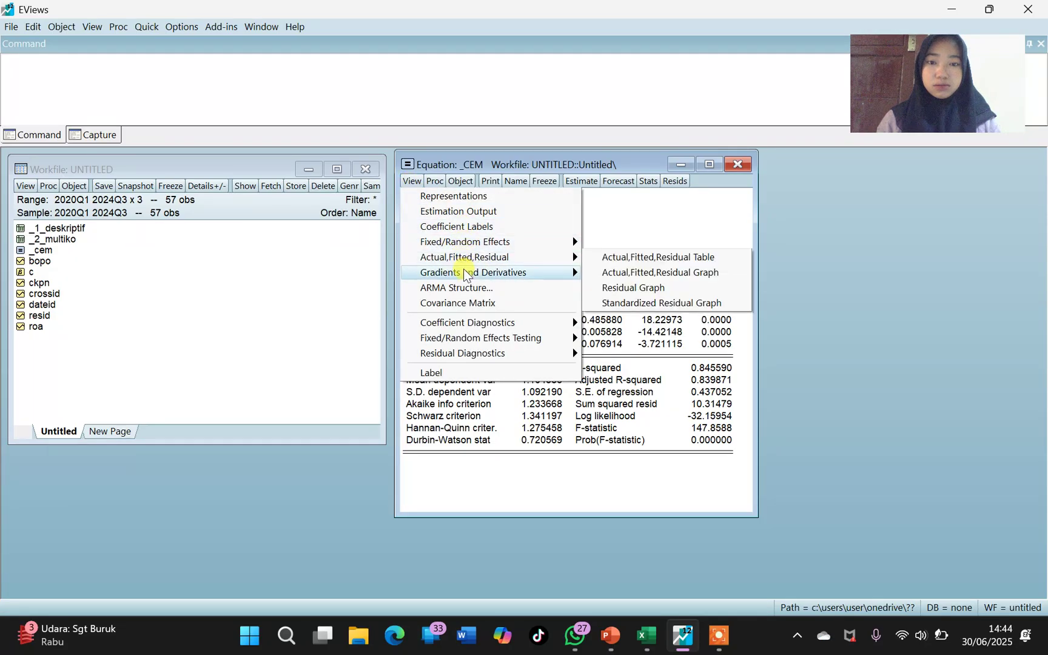
mouse_move(456, 323)
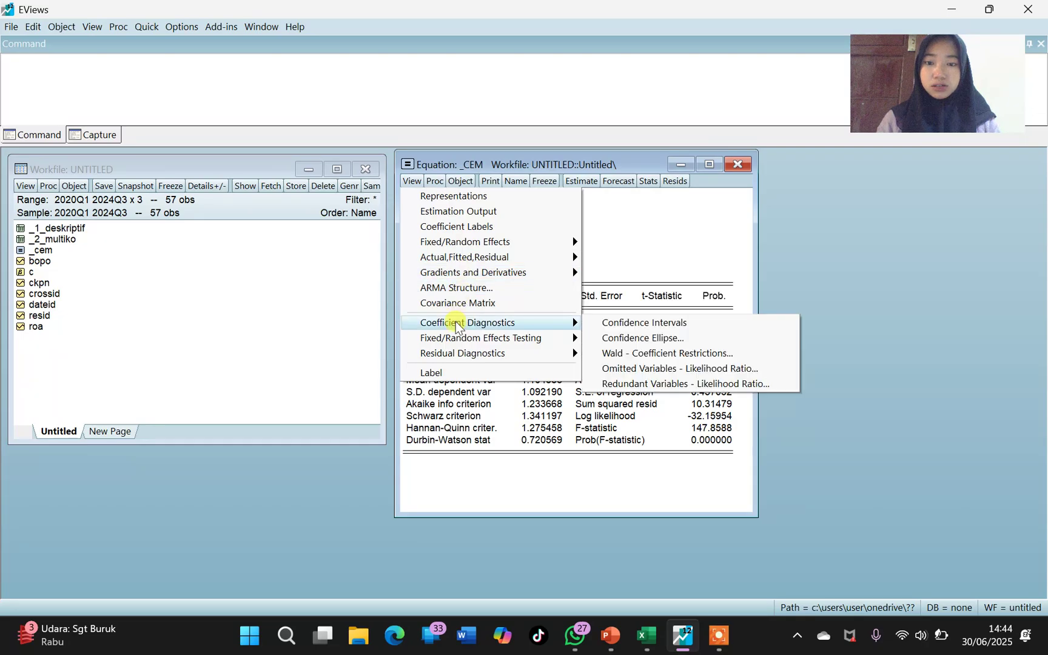
mouse_move(455, 345)
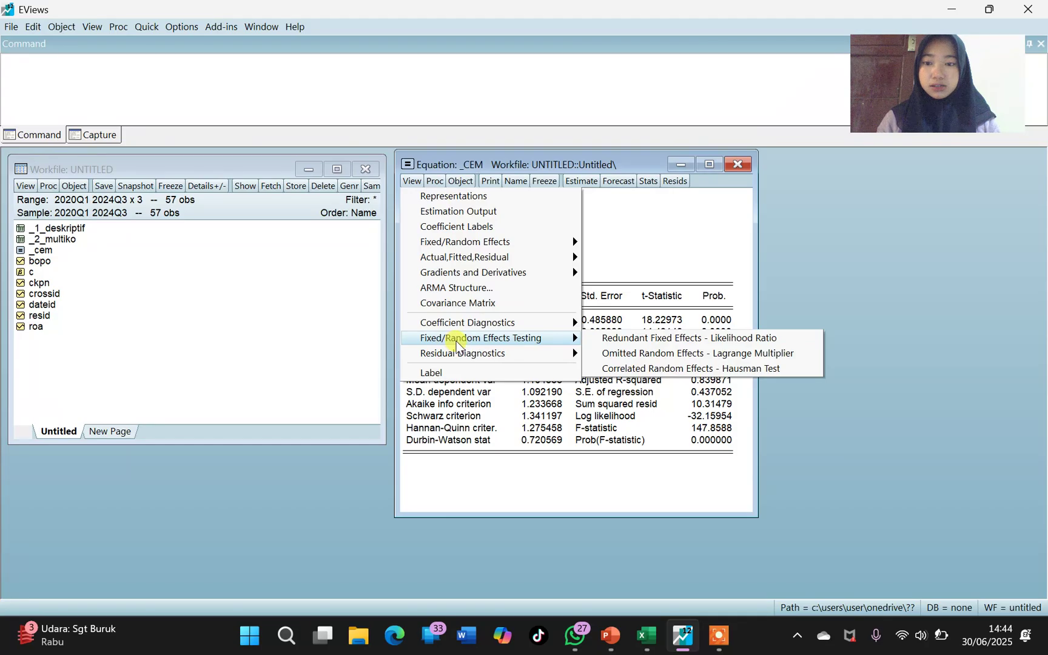
left_click(620, 356)
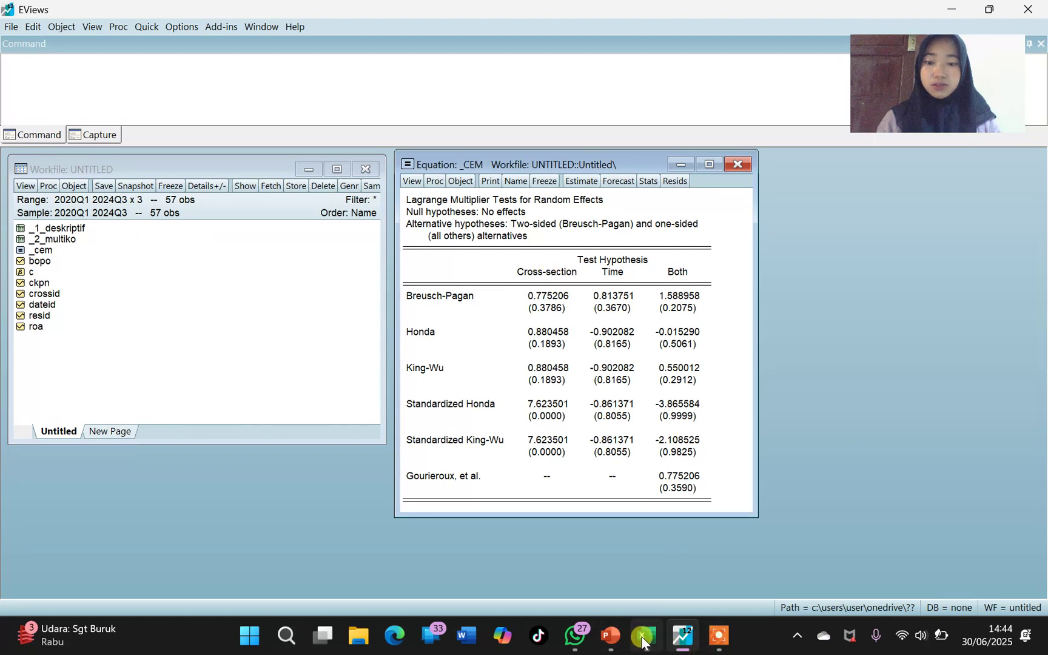
mouse_move(647, 639)
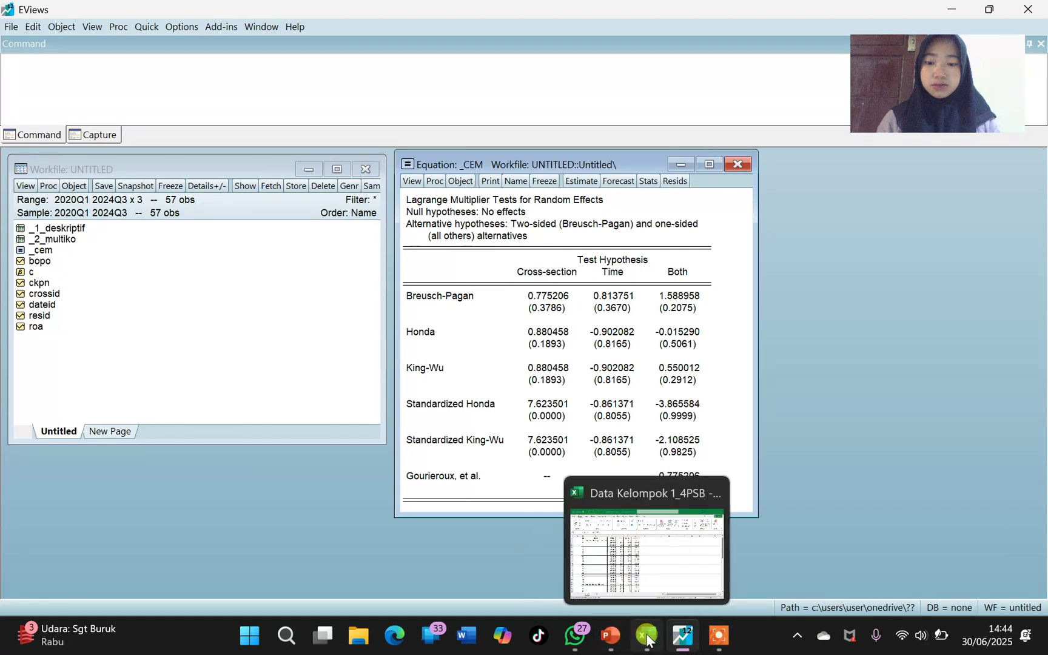
left_click(615, 636)
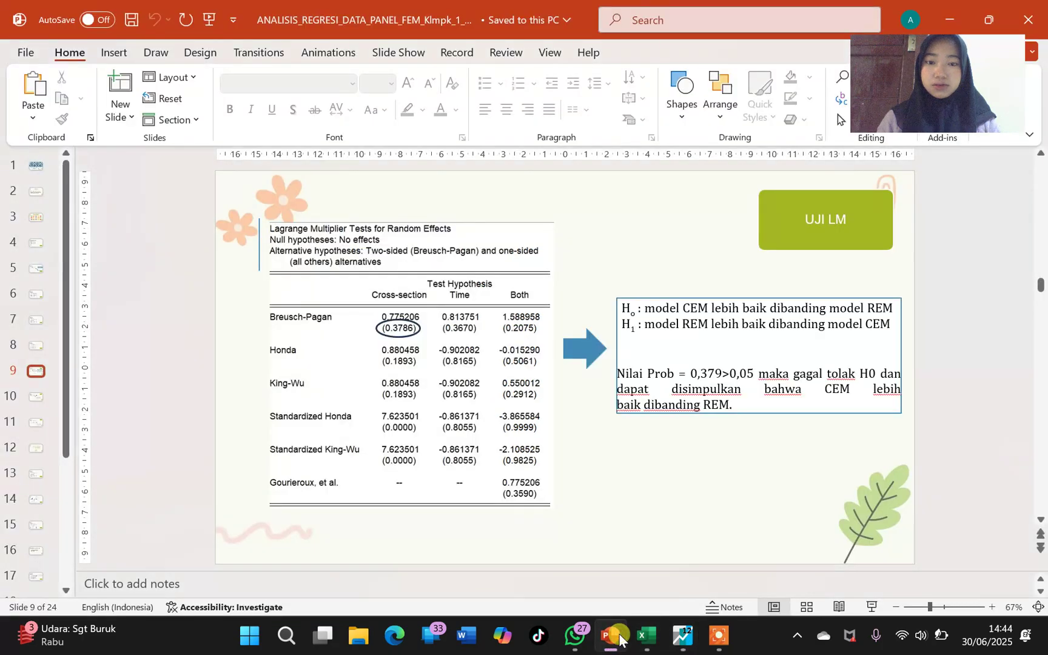
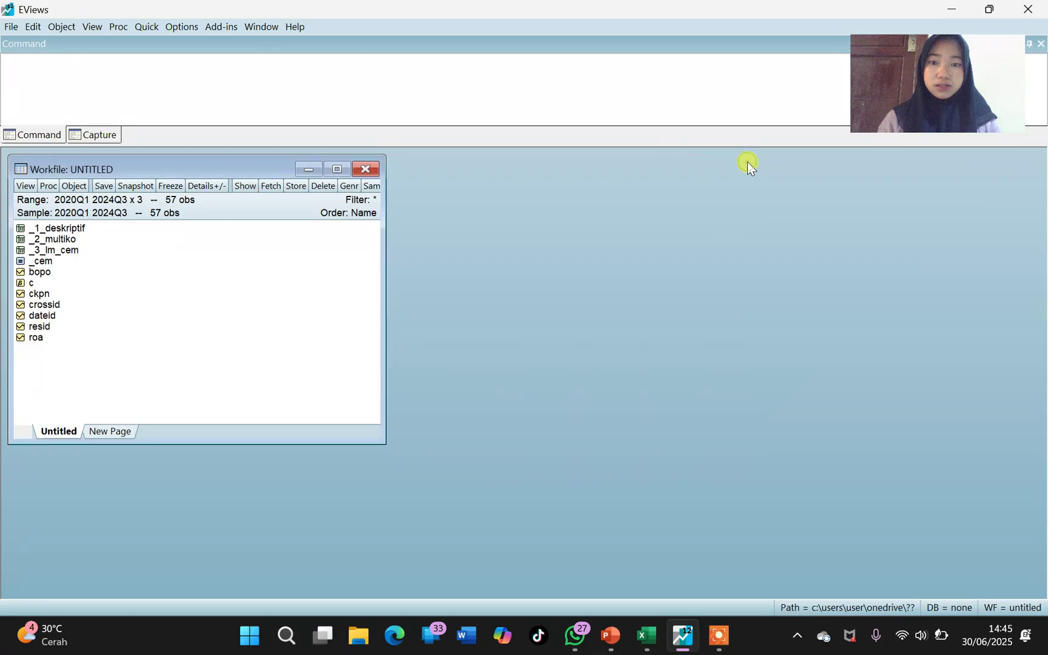
- In EViews, estimate the equation "roa c bopo ckpn" by Least Squares with cross-section effects set to Fixed and period effects None
left_click(147, 26)
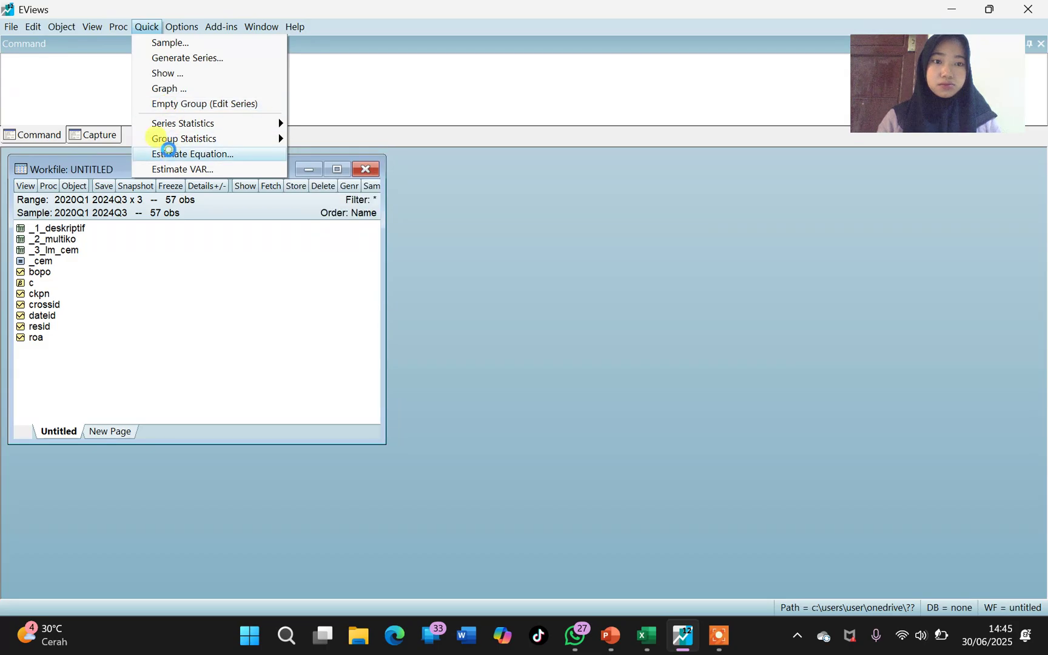
left_click(172, 155)
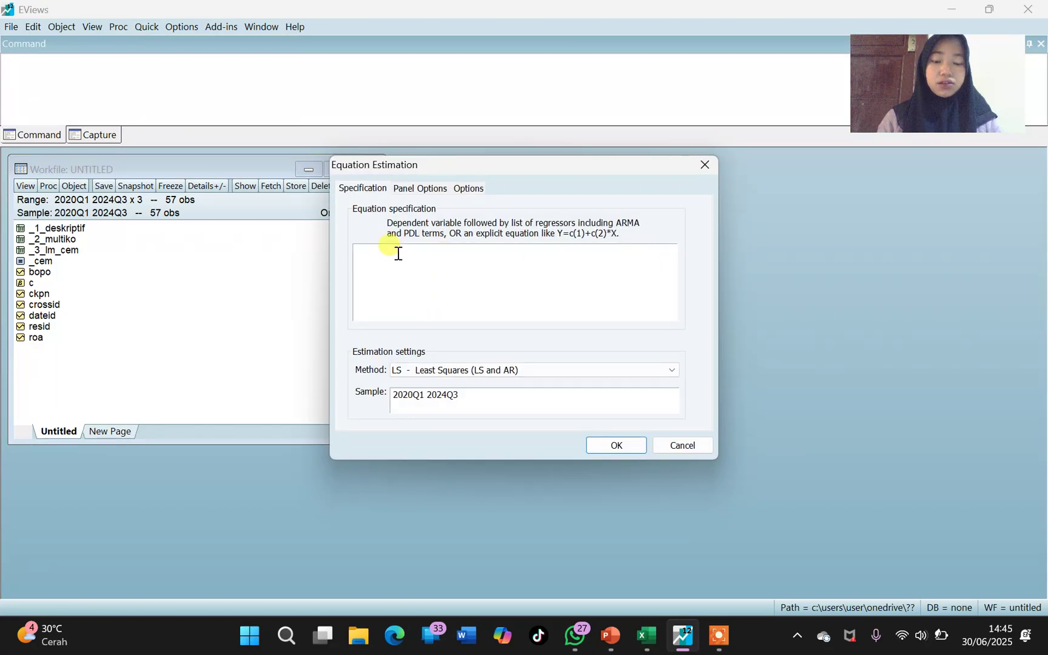
type("roa c bopo ckpn")
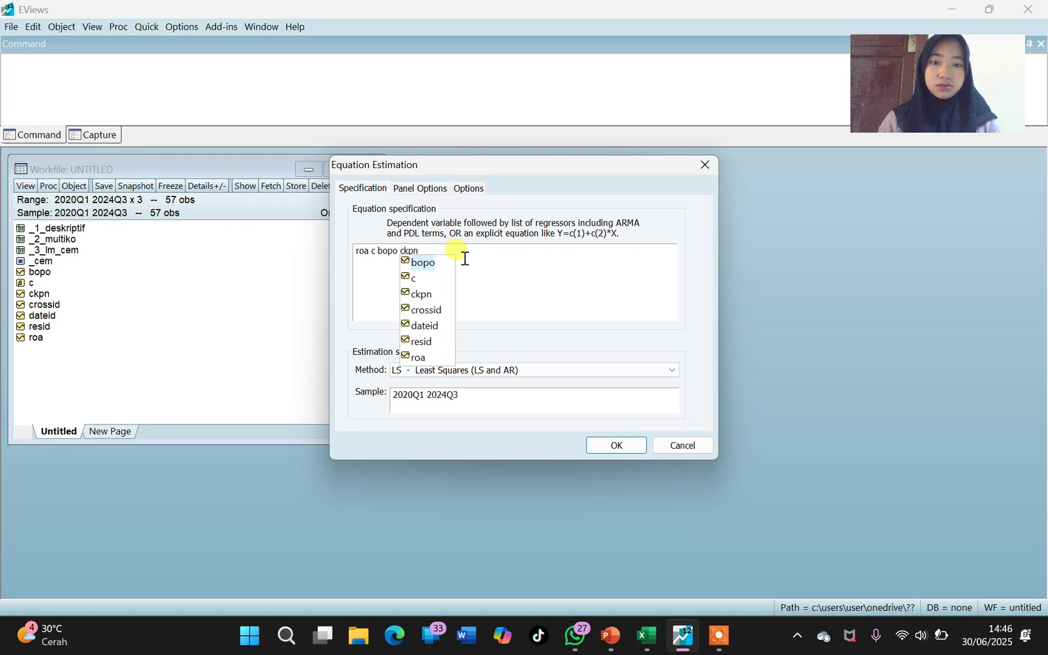
left_click(463, 256)
left_click_drag(434, 258, 343, 248)
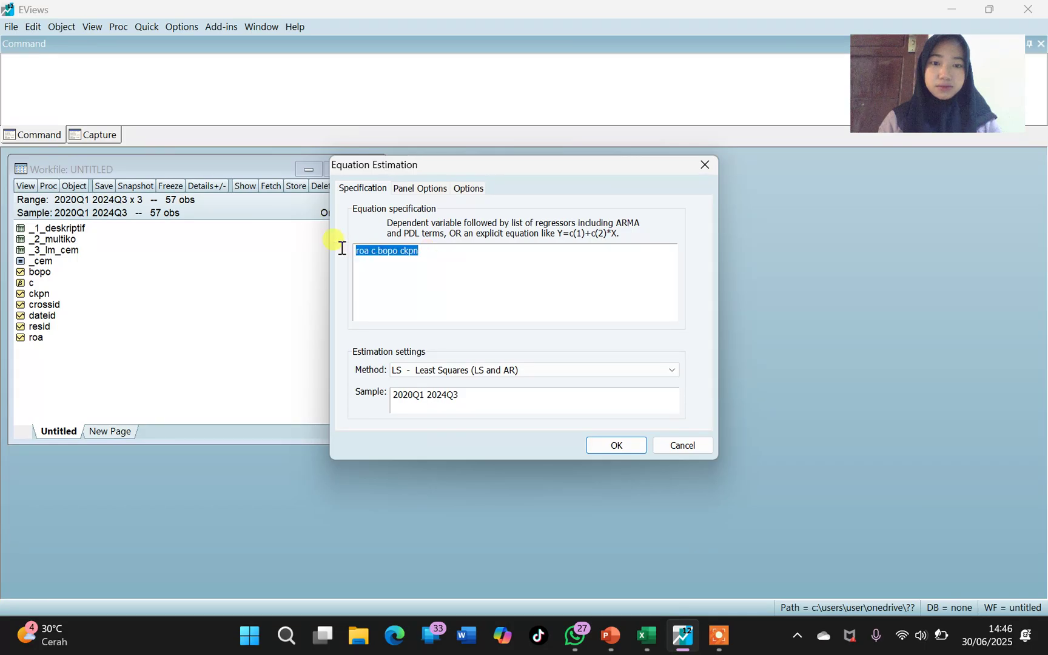
left_click(417, 188)
left_click(441, 224)
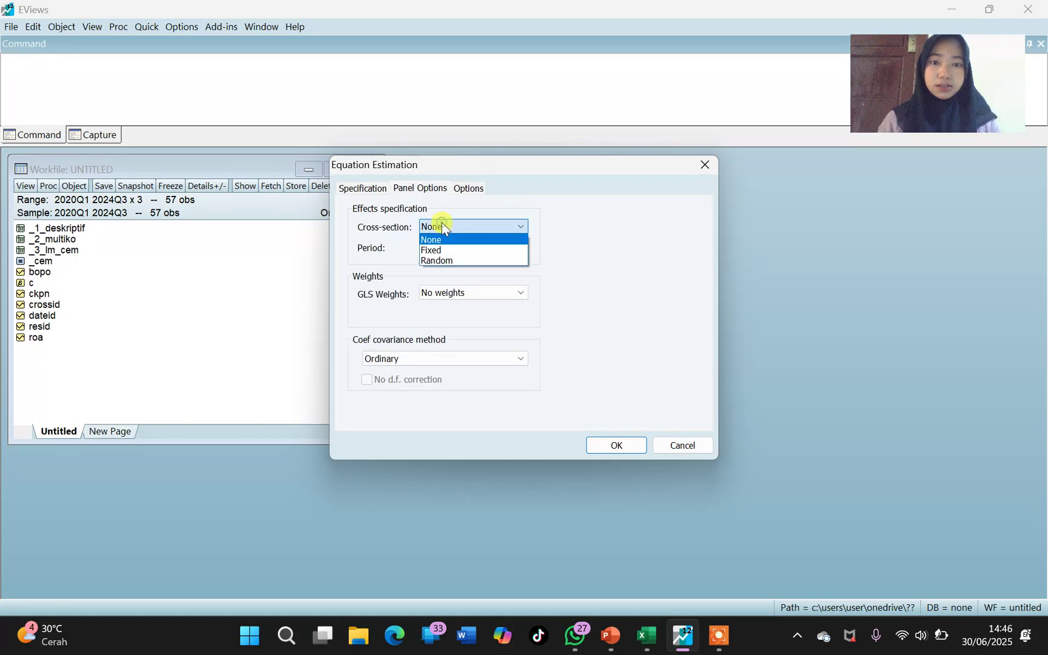
left_click(435, 251)
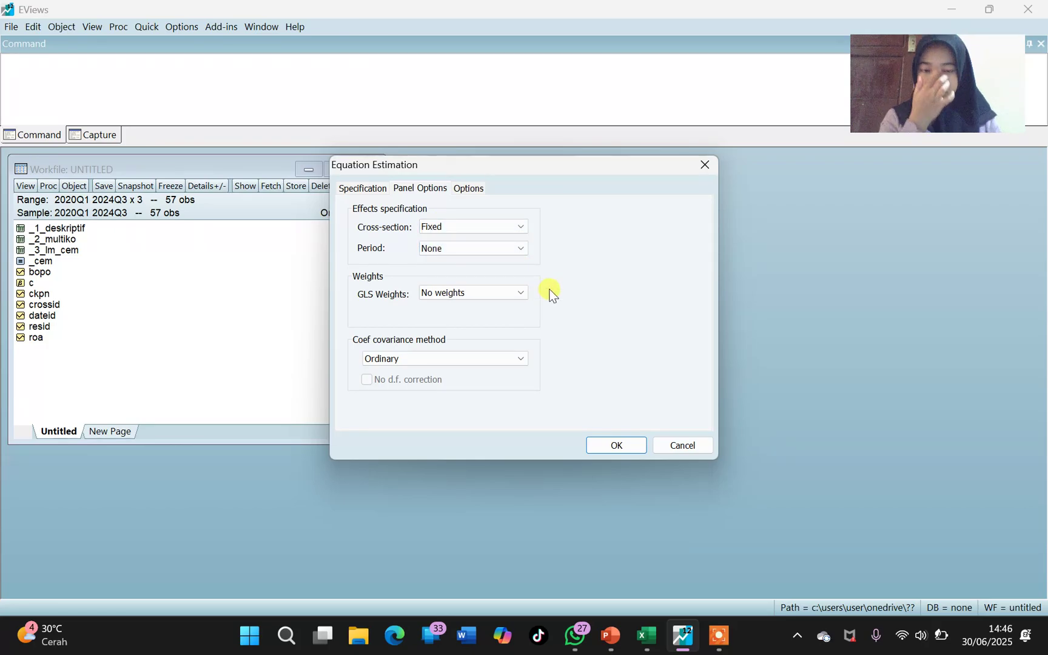
left_click(617, 445)
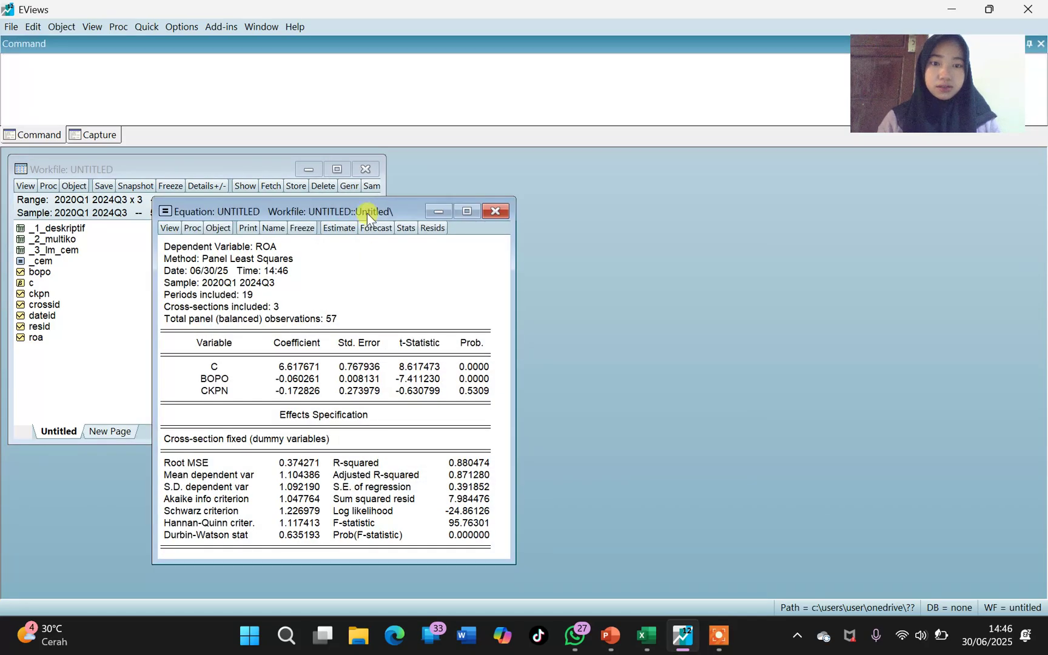
- Place the new equation window beside the workfile and name the equation _fem
left_click_drag(367, 211, 609, 167)
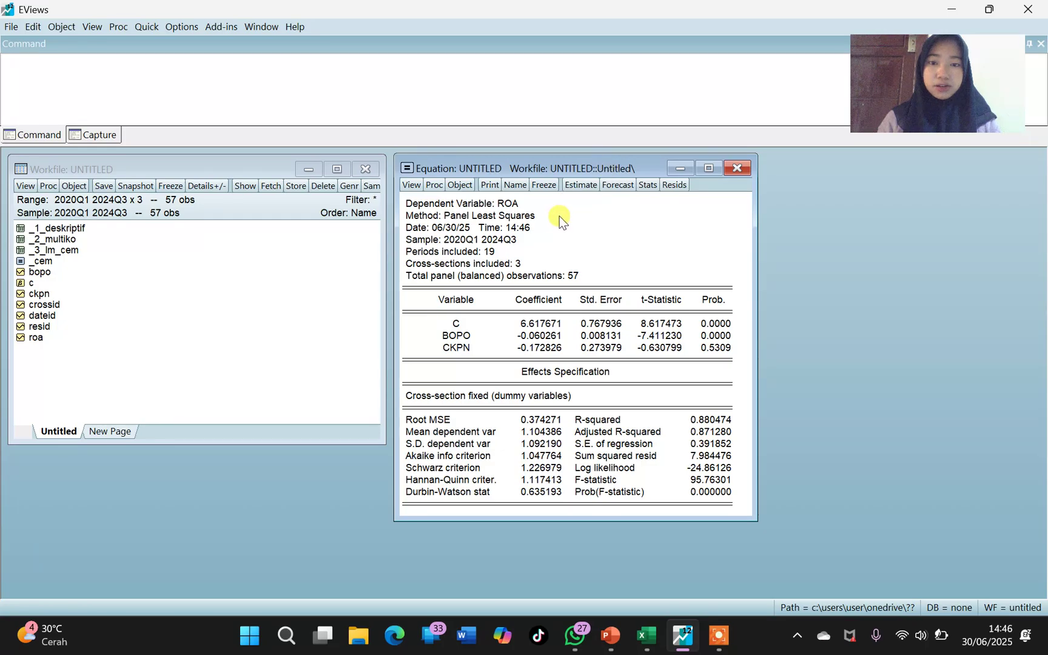
left_click(521, 188)
type("_fem")
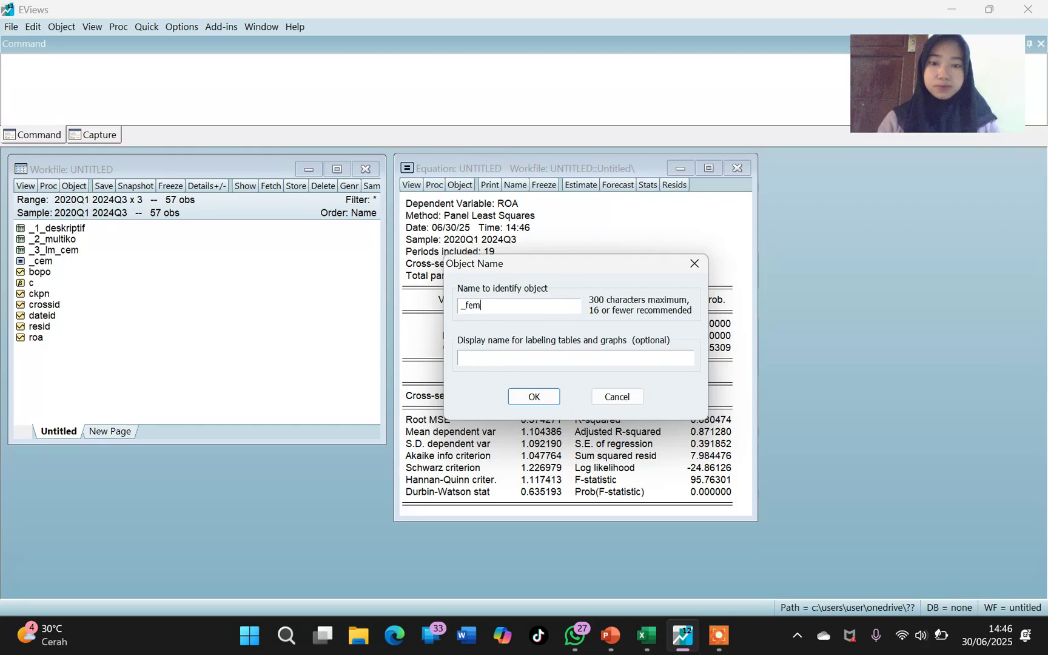
left_click(536, 399)
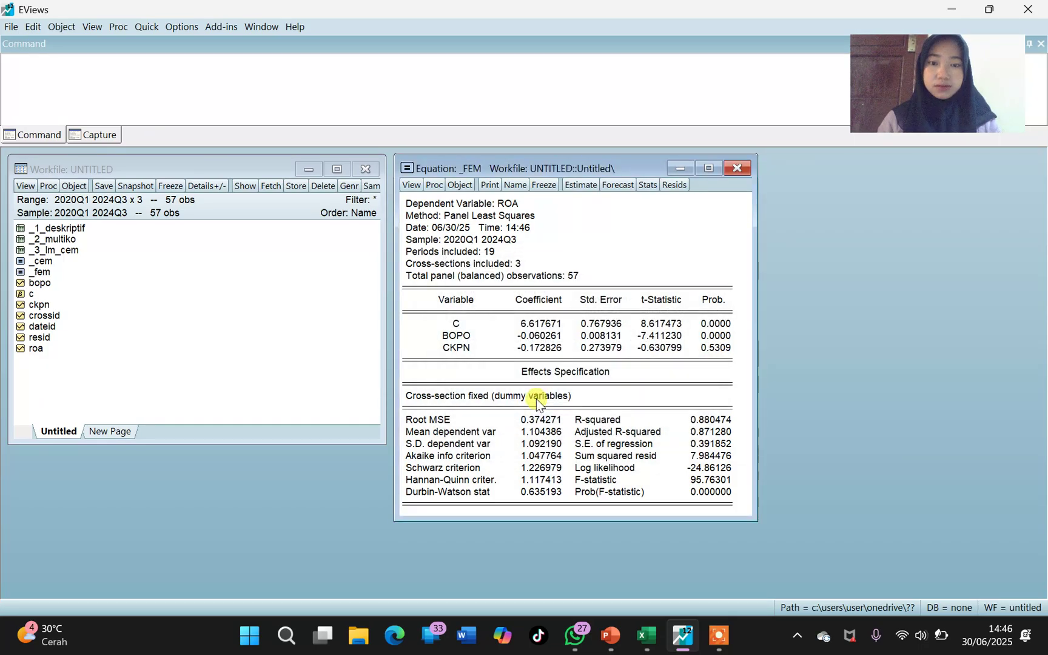
- Run the Redundant Fixed Effects - Likelihood Ratio test on the _fem equation
left_click(412, 186)
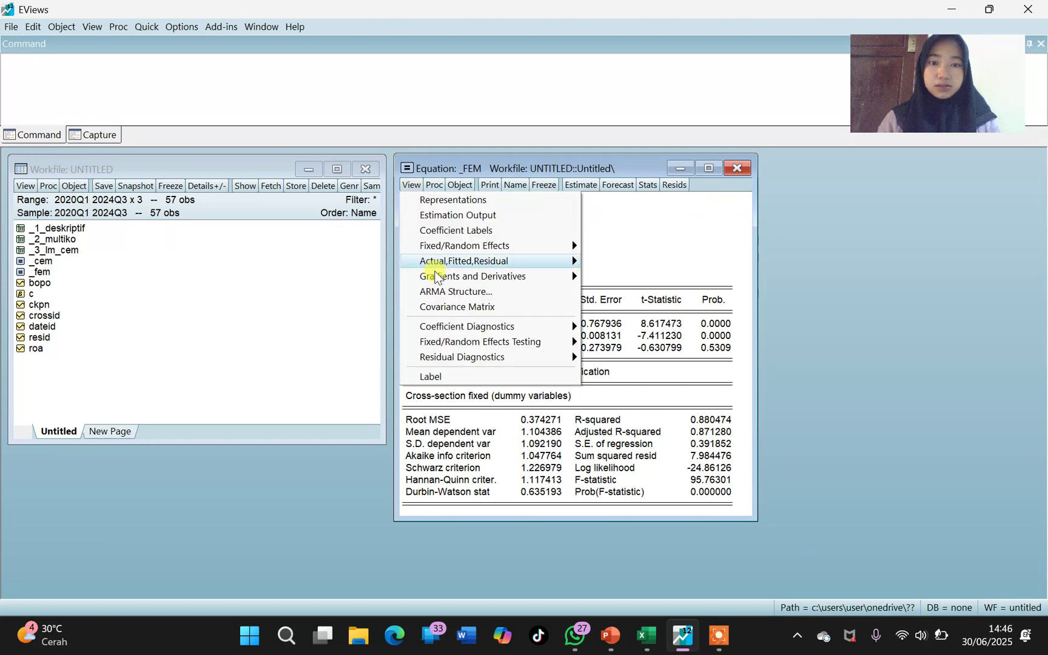
mouse_move(435, 278)
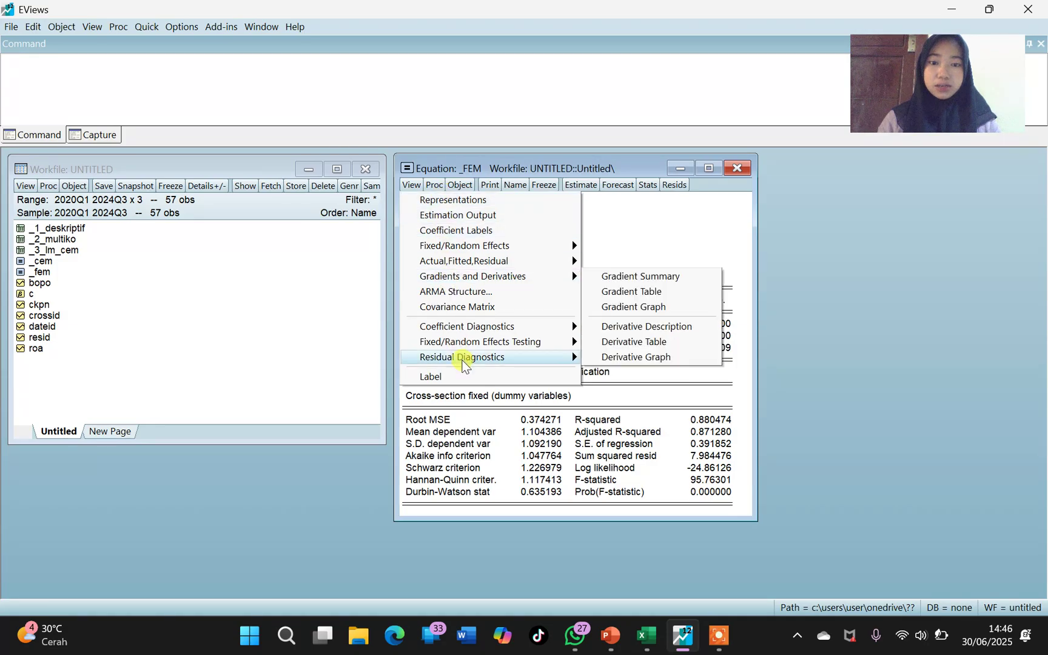
mouse_move(465, 342)
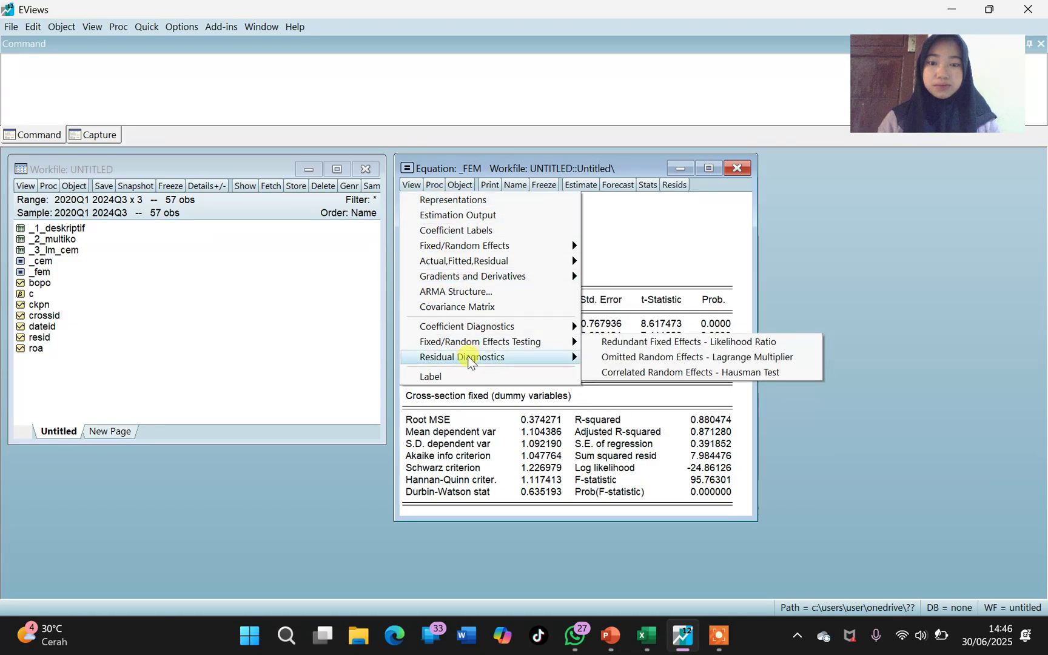
mouse_move(506, 344)
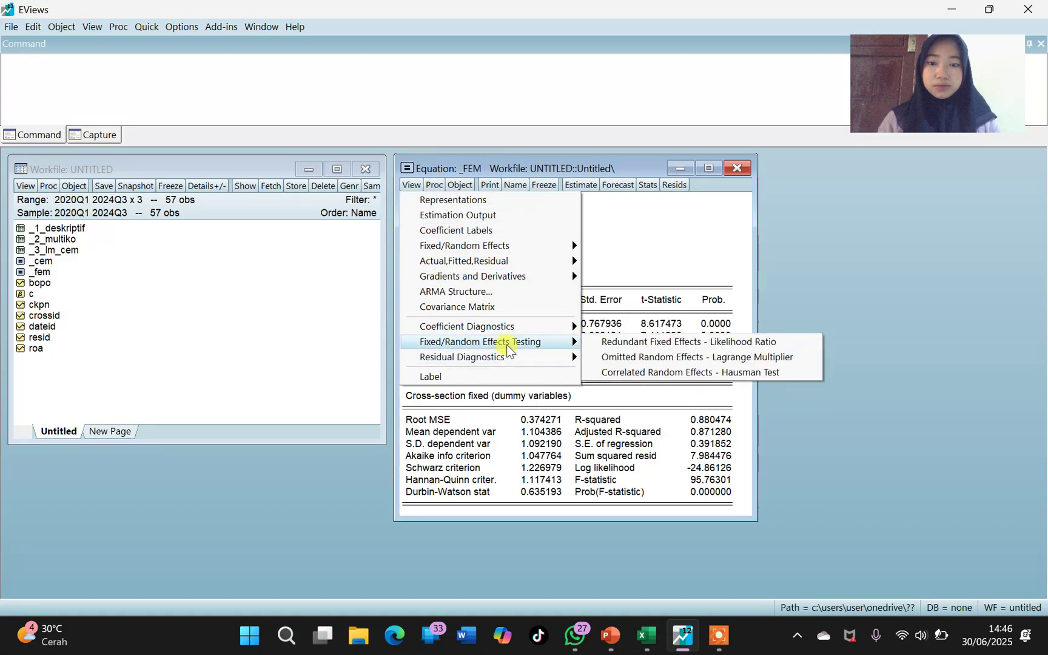
left_click(643, 344)
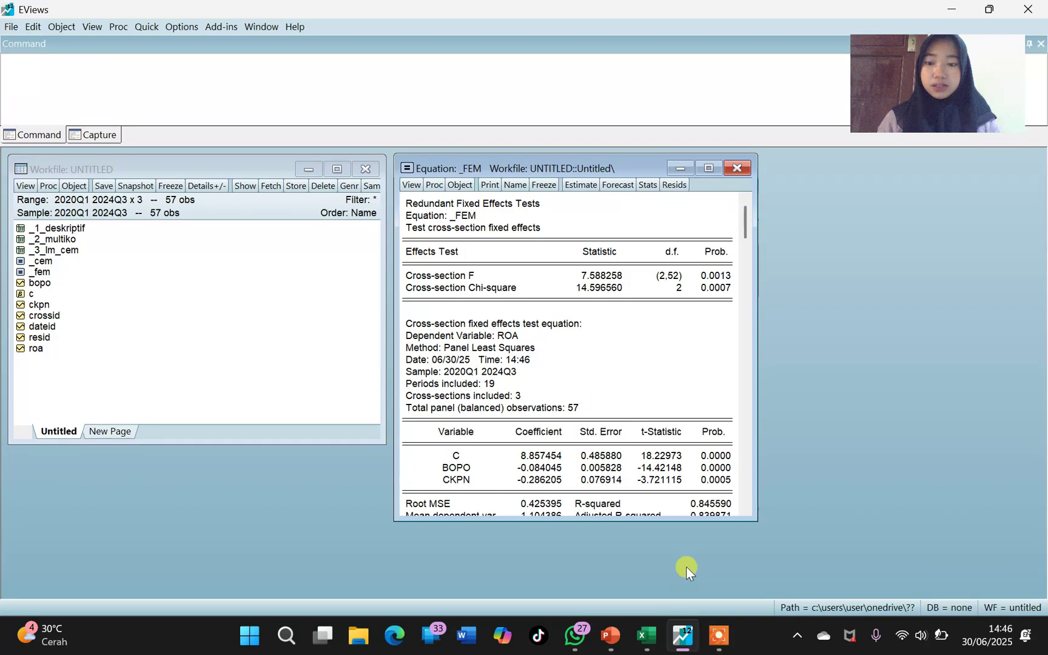
- Switch to the PowerPoint presentation and review the Chow test slide
mouse_move(610, 636)
left_click(609, 554)
scroll(609, 555, "down", 1)
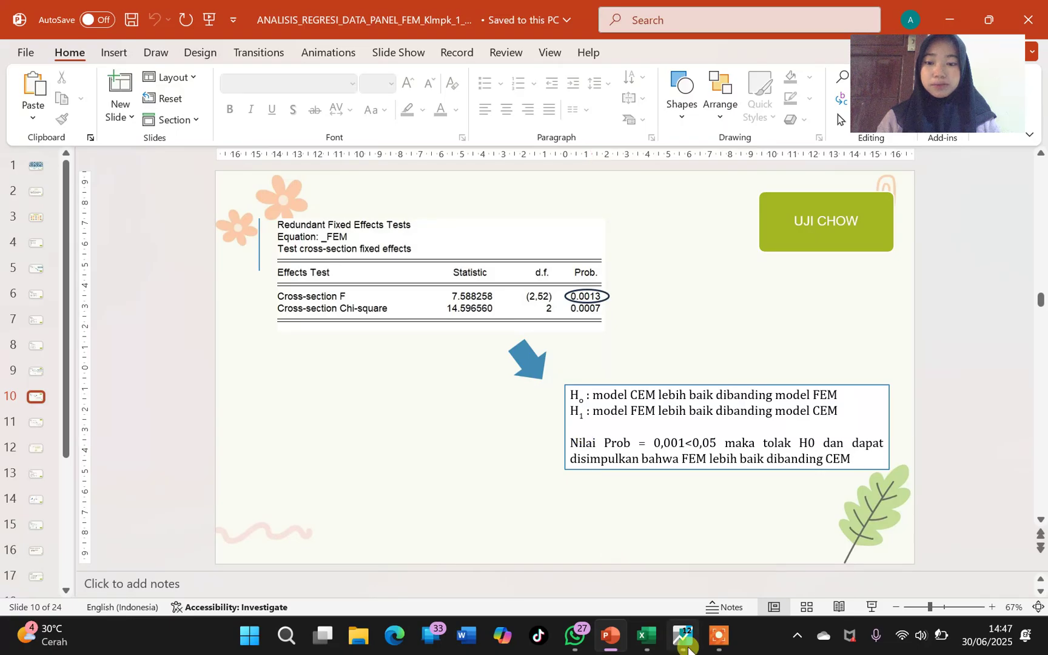
- Back in EViews, freeze the redundant fixed effects output as a table named _4_chow_fem, then close the table and the _fem equation
mouse_move(684, 637)
left_click(681, 565)
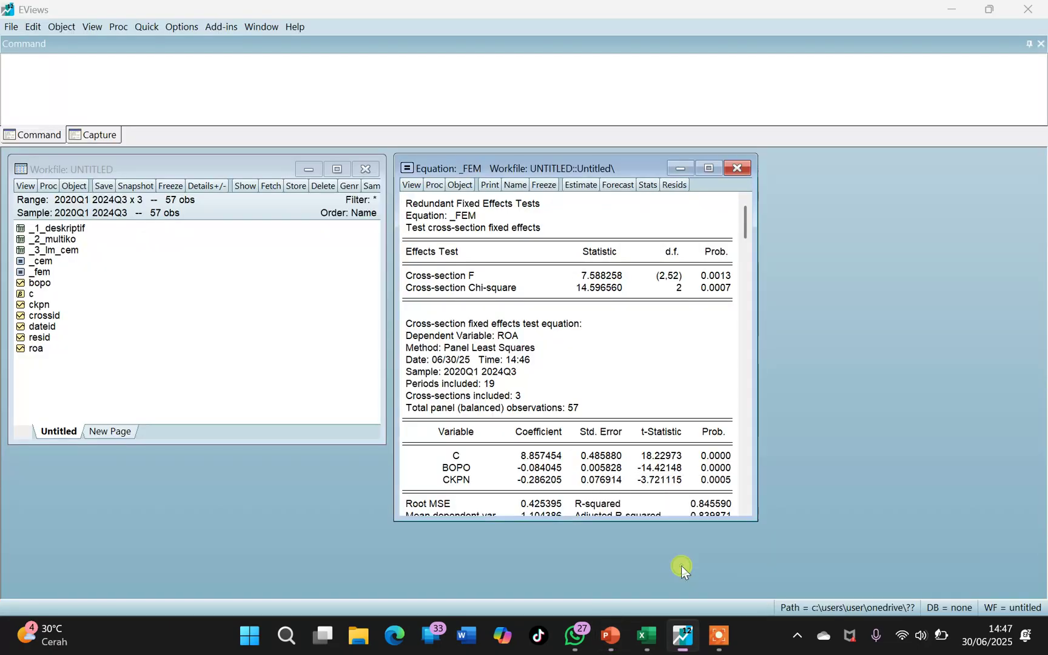
left_click(543, 184)
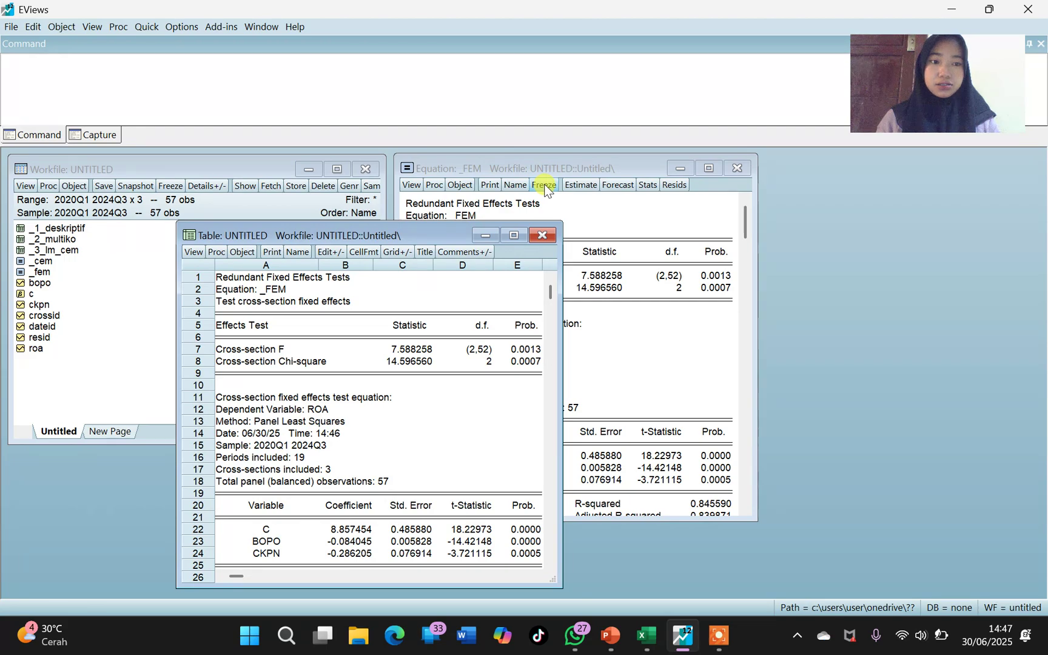
left_click(295, 252)
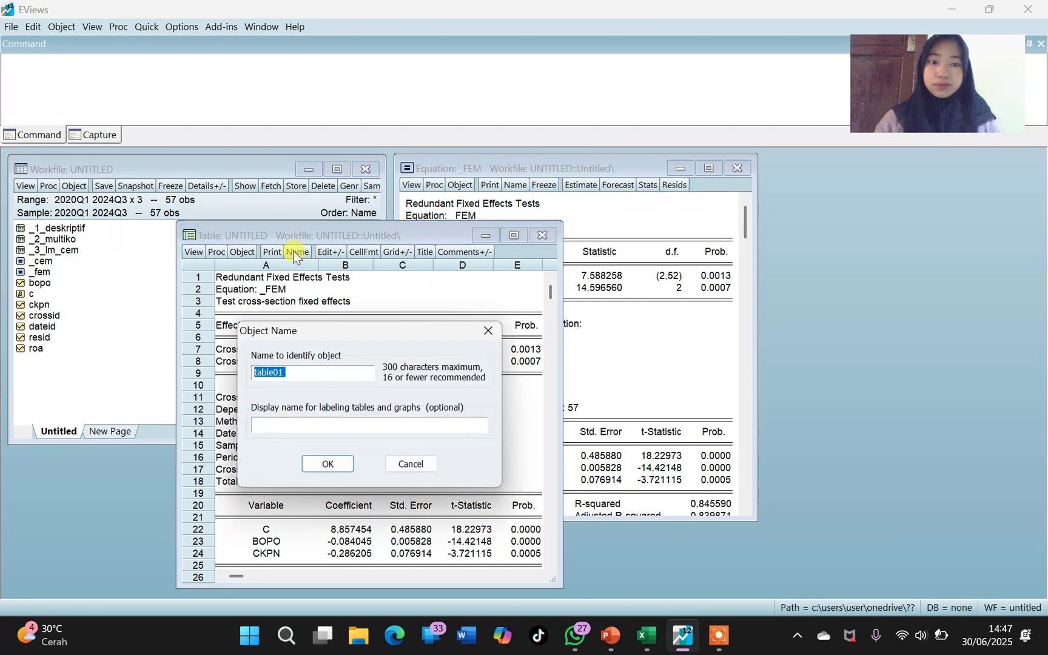
type("_")
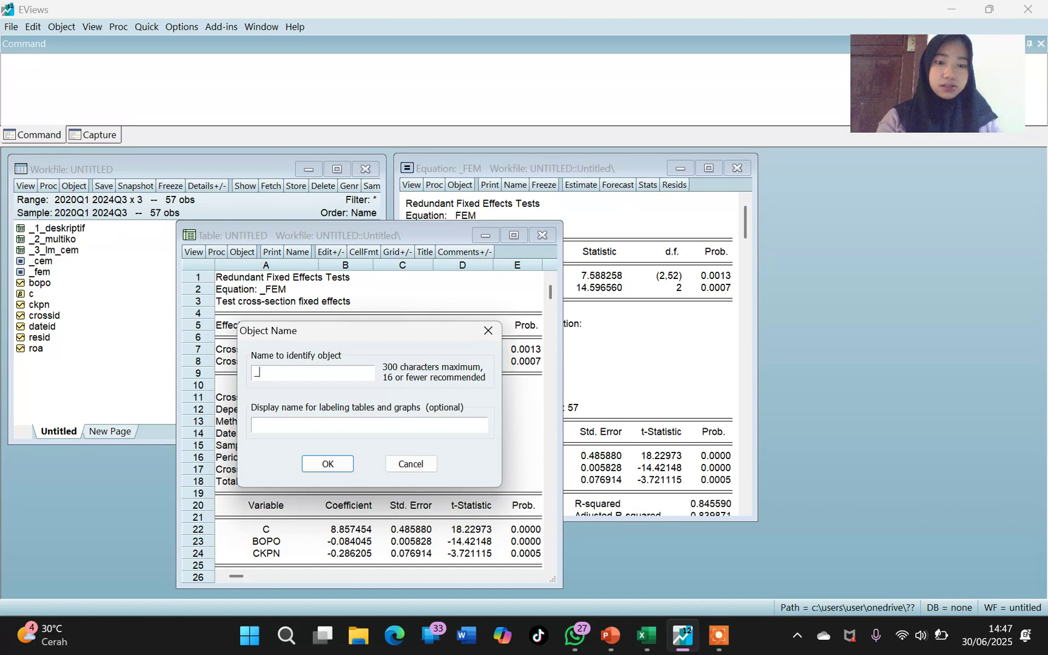
type("4_chow_fem")
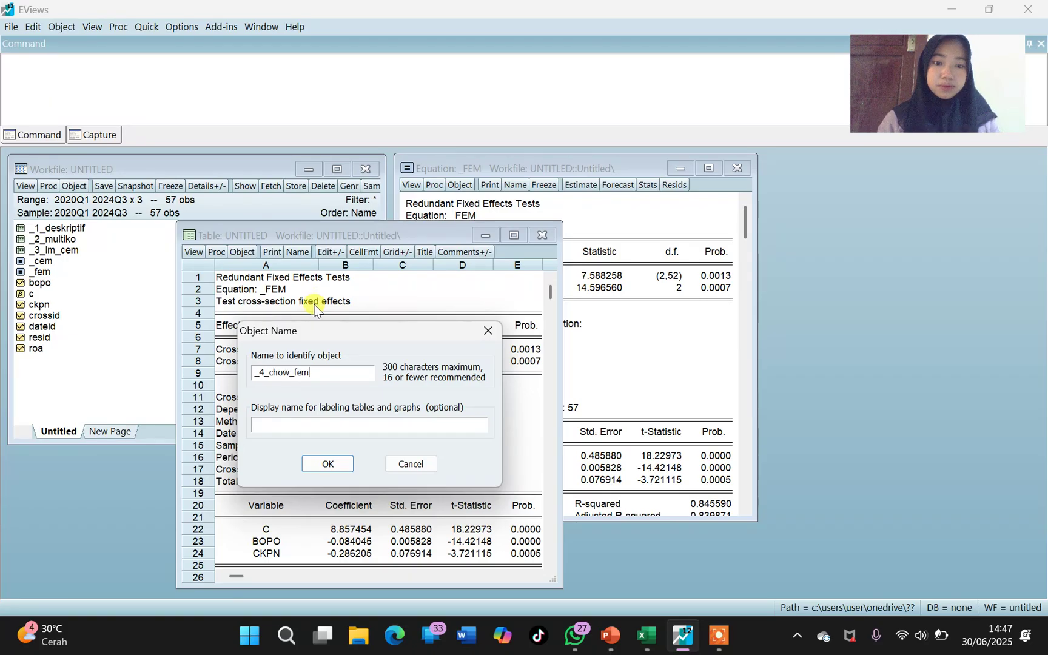
left_click(328, 464)
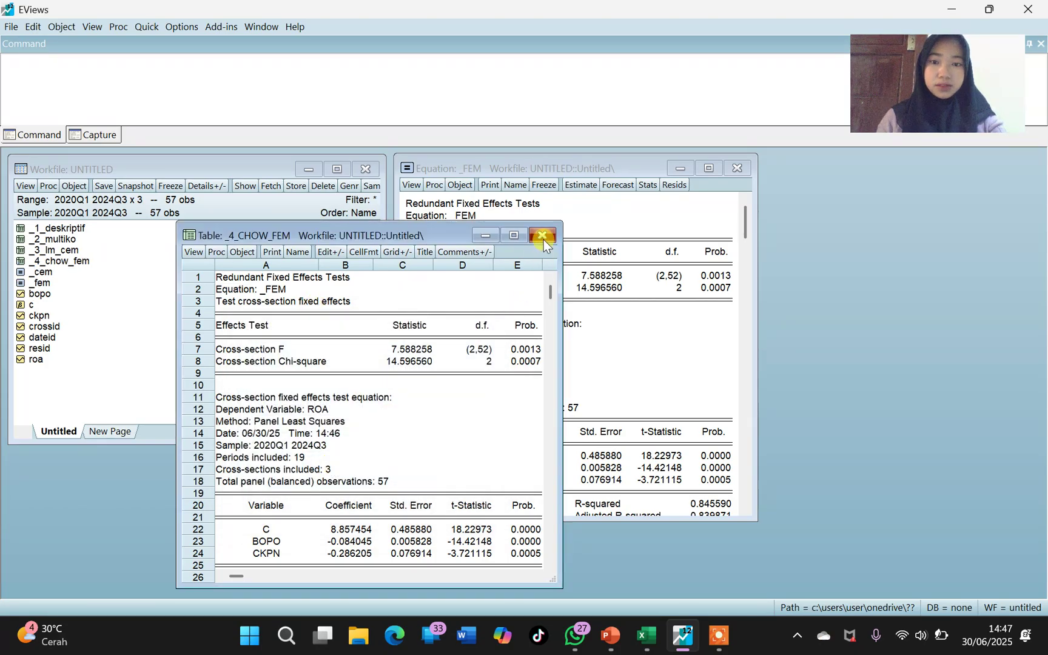
left_click(544, 240)
left_click(745, 168)
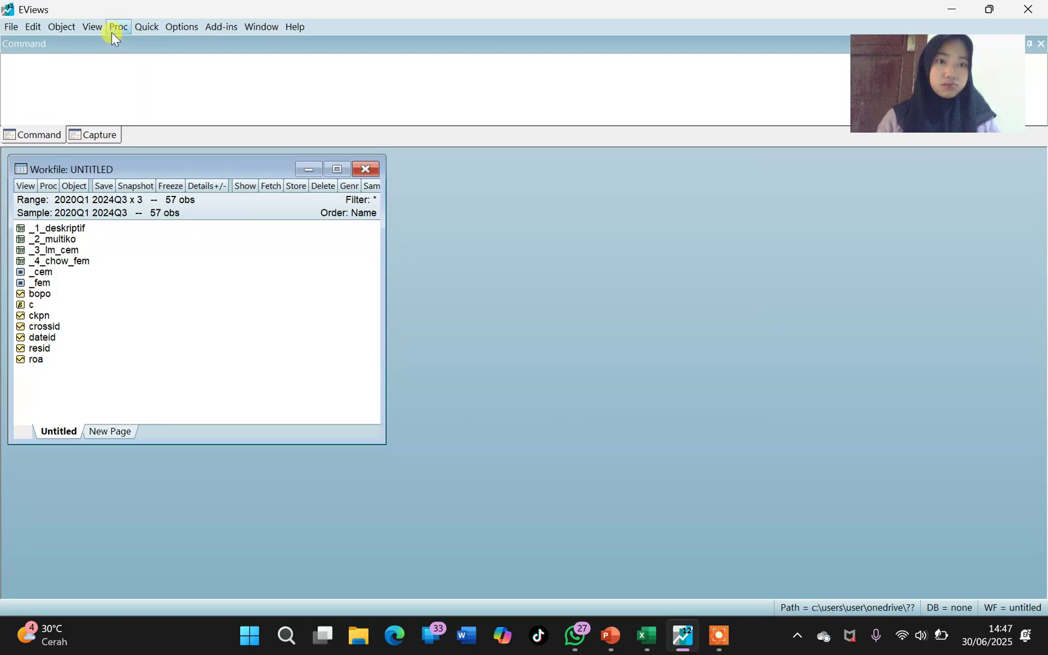
- Estimate a new equation with specification roa c bopo ckpn, using least squares and random cross-section effects
left_click(145, 26)
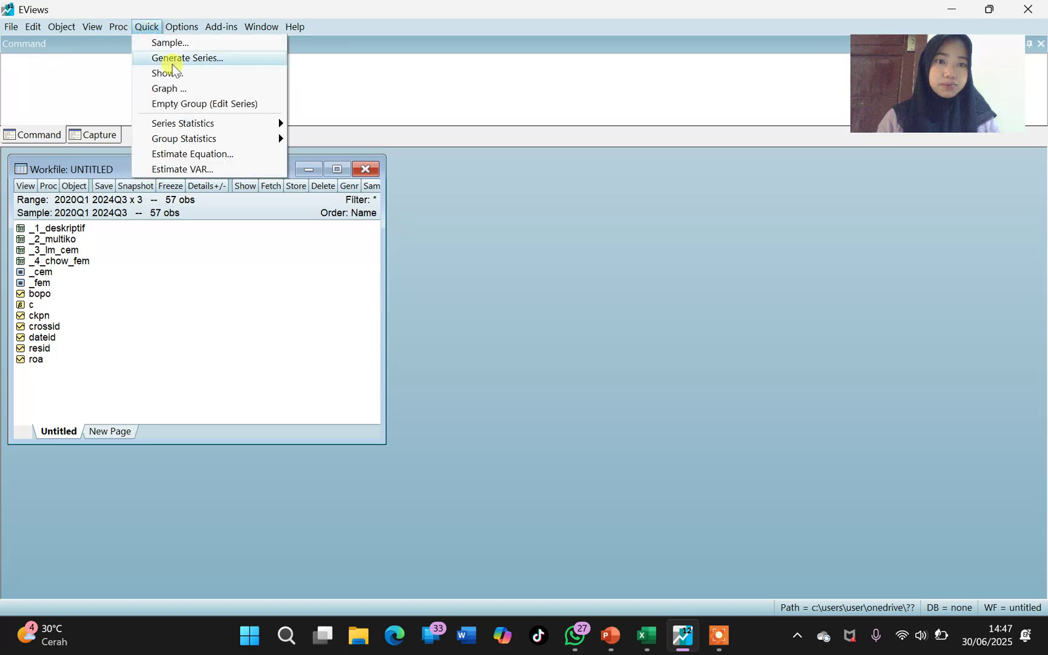
left_click(204, 156)
type("roa c bopo ckpn")
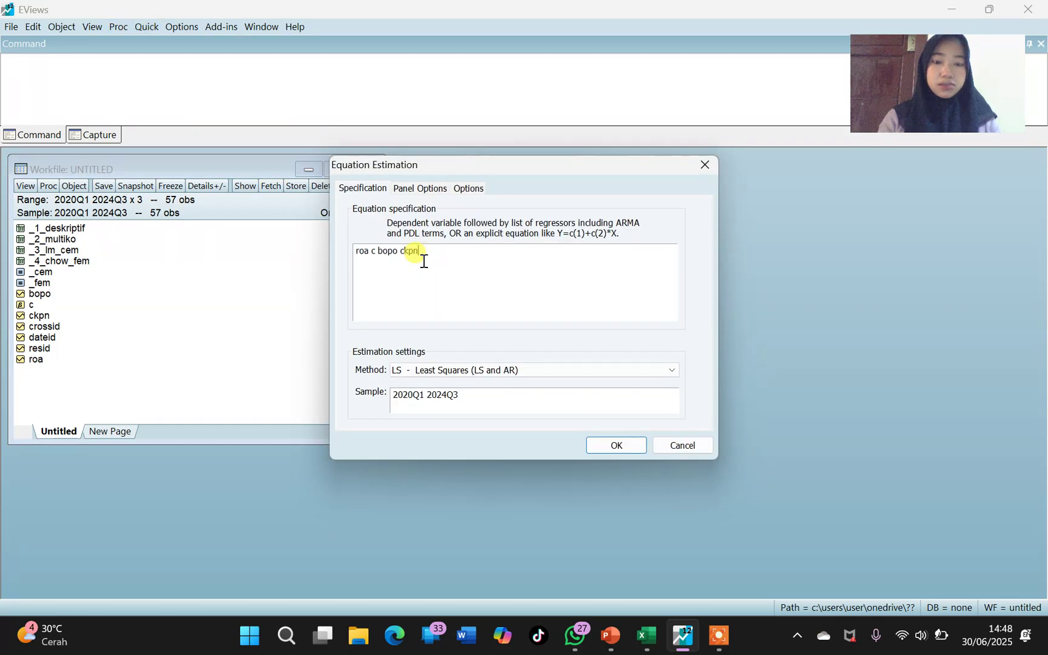
left_click(414, 189)
left_click(447, 227)
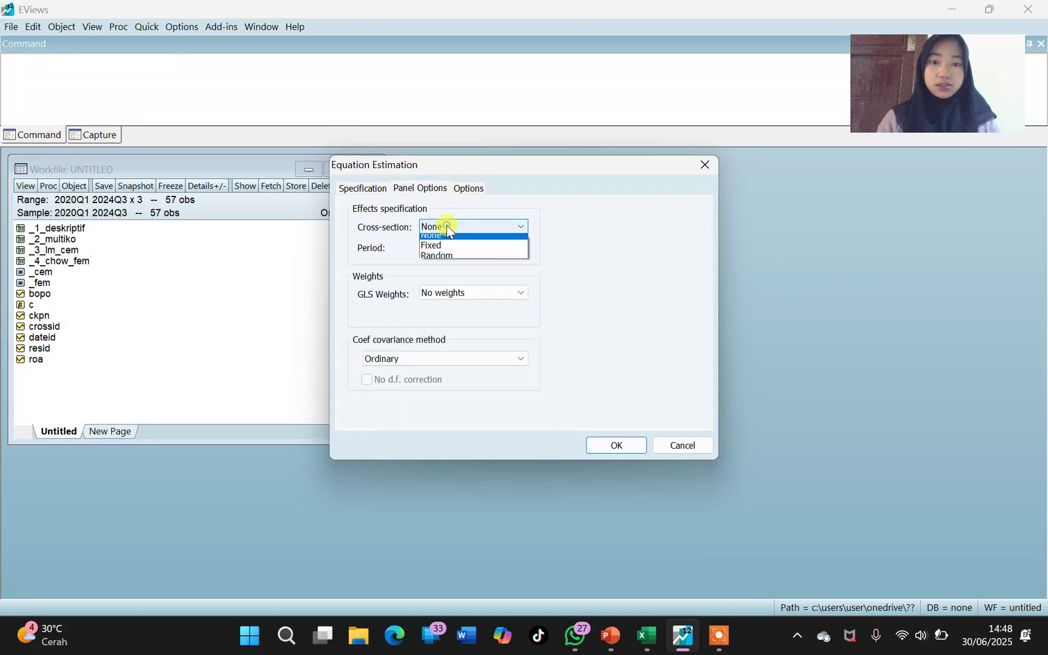
left_click(441, 261)
left_click(612, 441)
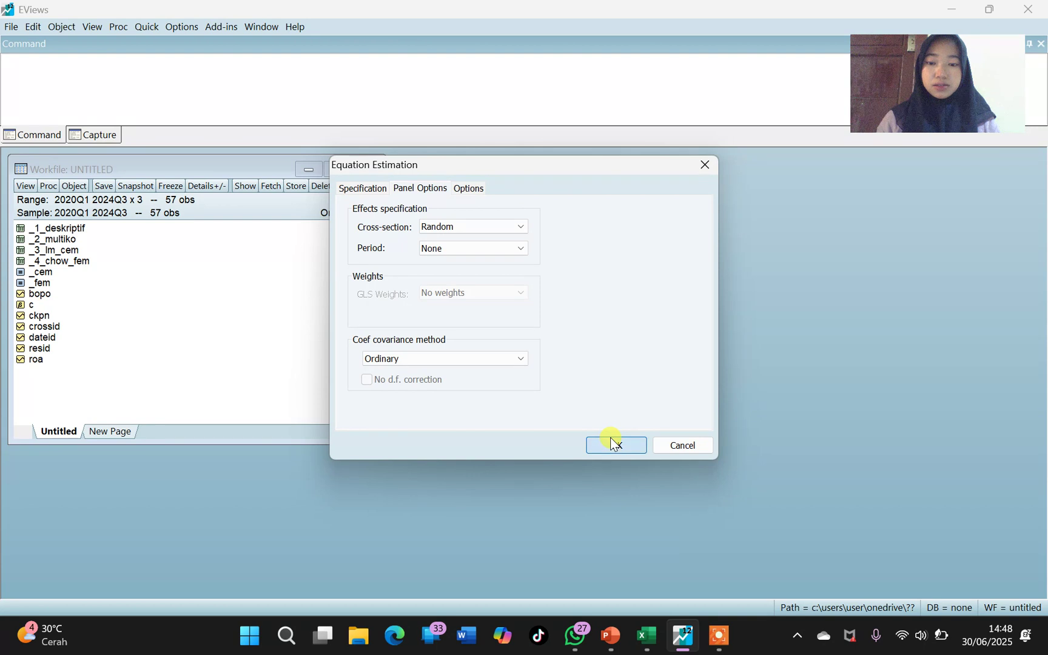
- Place the random effects equation window beside the workfile and name the equation _rem
left_click_drag(442, 155, 638, 158)
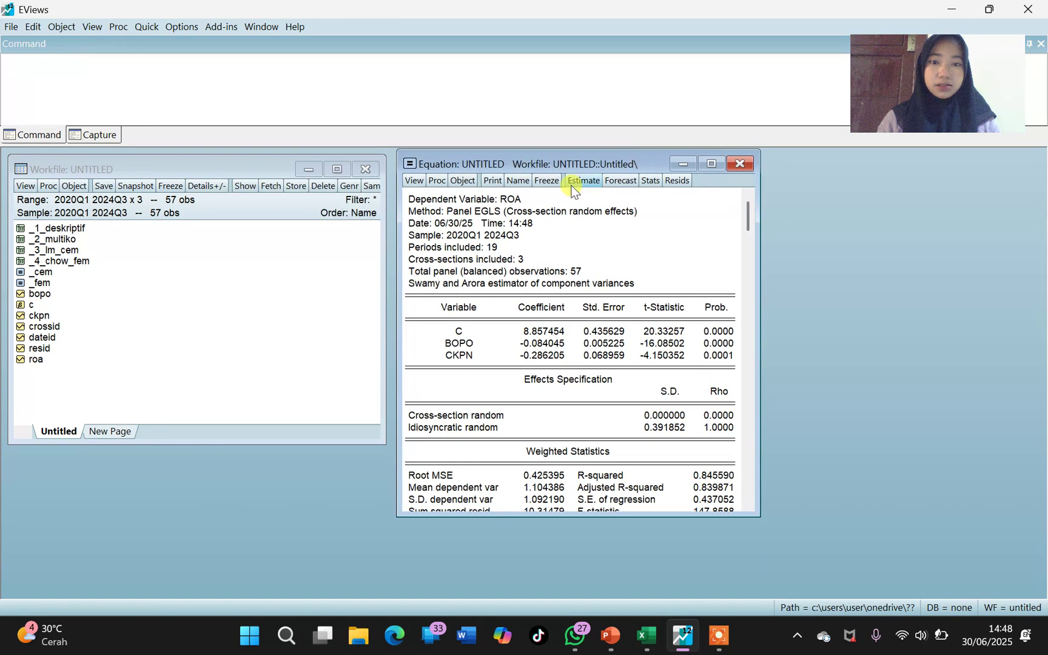
left_click(519, 180)
type("_")
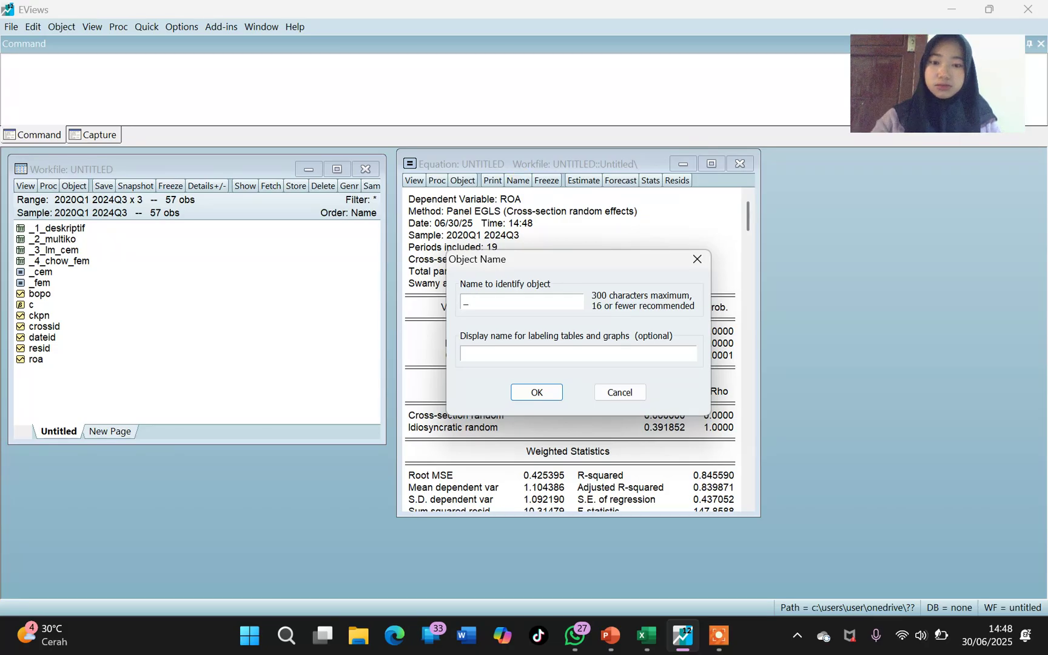
type("rem")
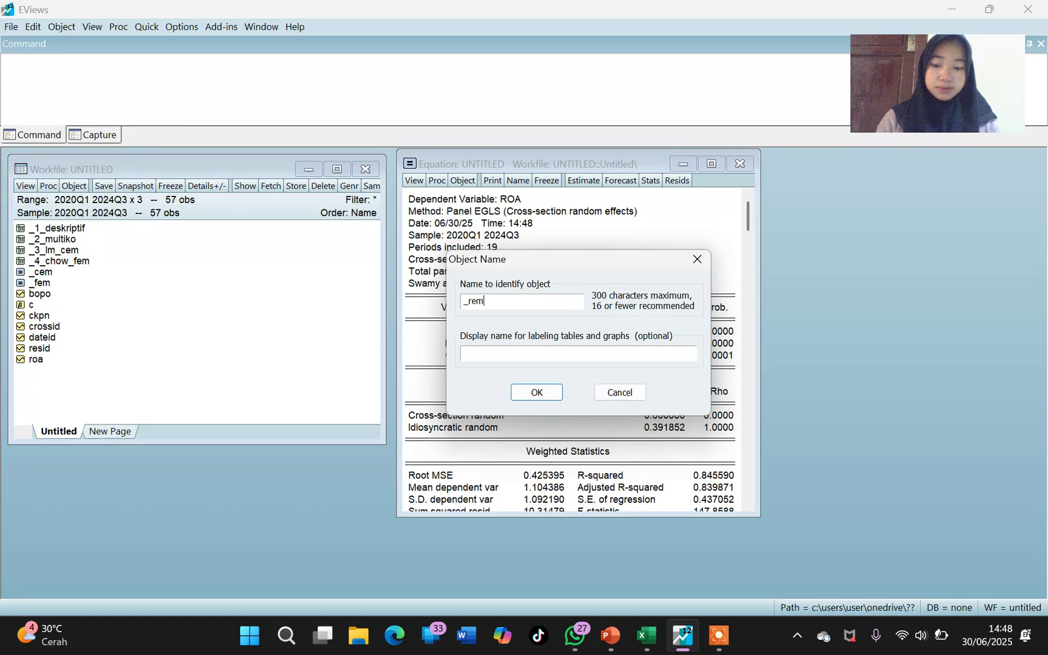
left_click(537, 393)
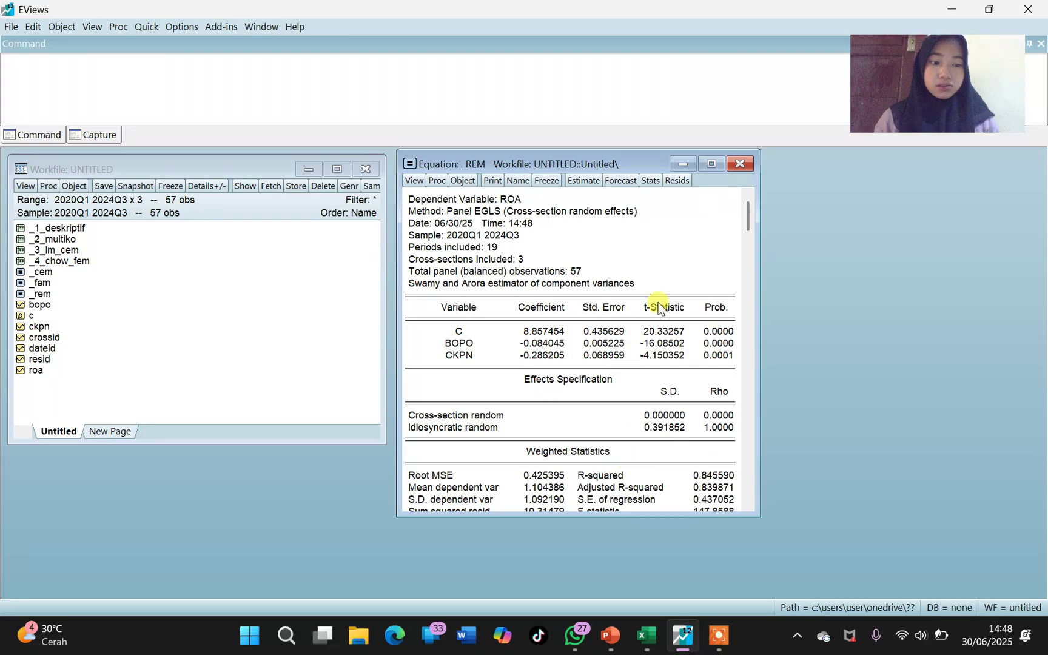
- Run the Correlated Random Effects - Hausman Test on the _rem equation
left_click(417, 181)
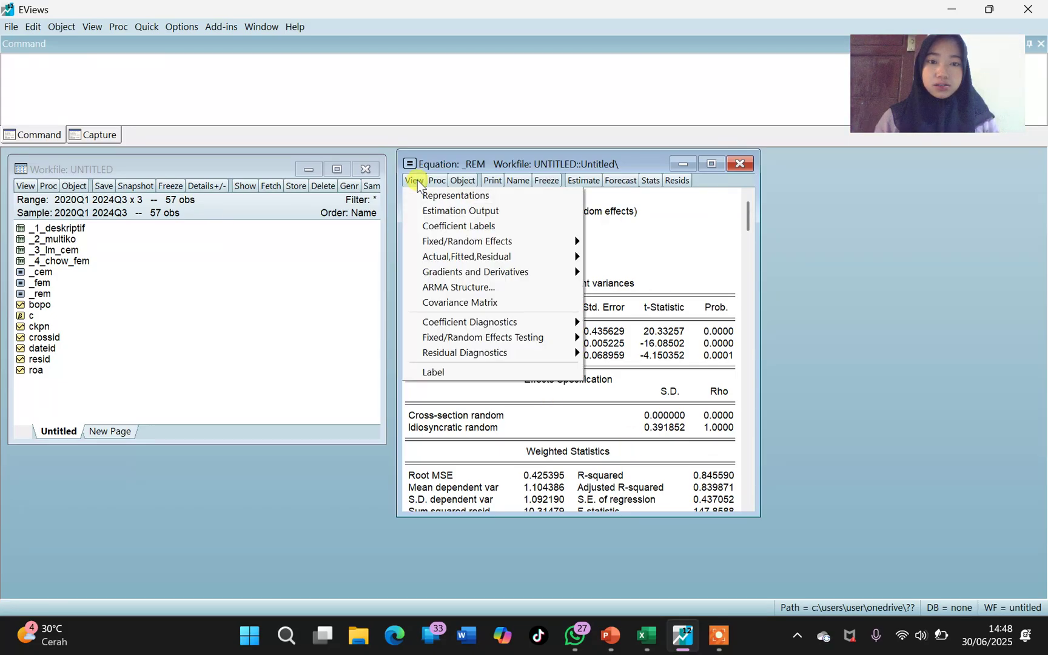
mouse_move(459, 336)
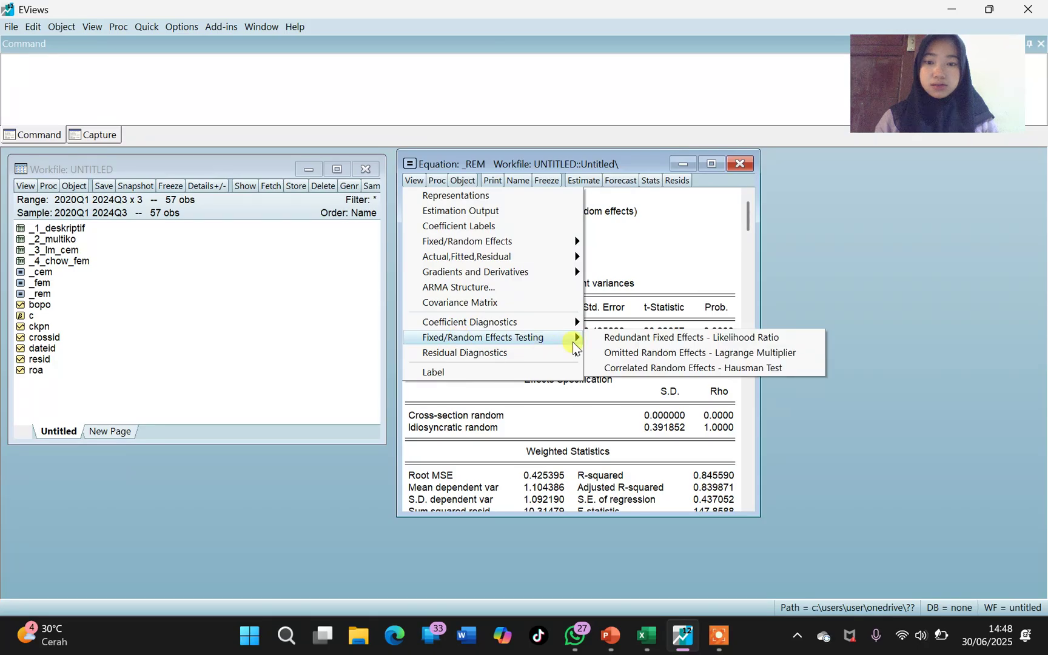
left_click(630, 366)
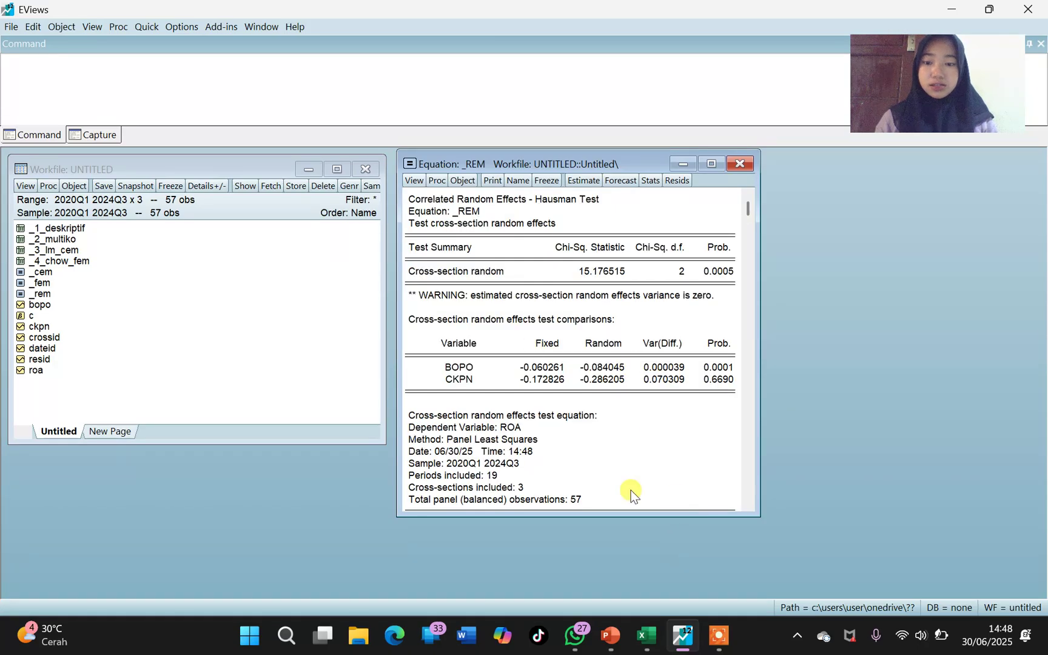
- Switch to the PowerPoint presentation and review the Hausman test slide
mouse_move(609, 635)
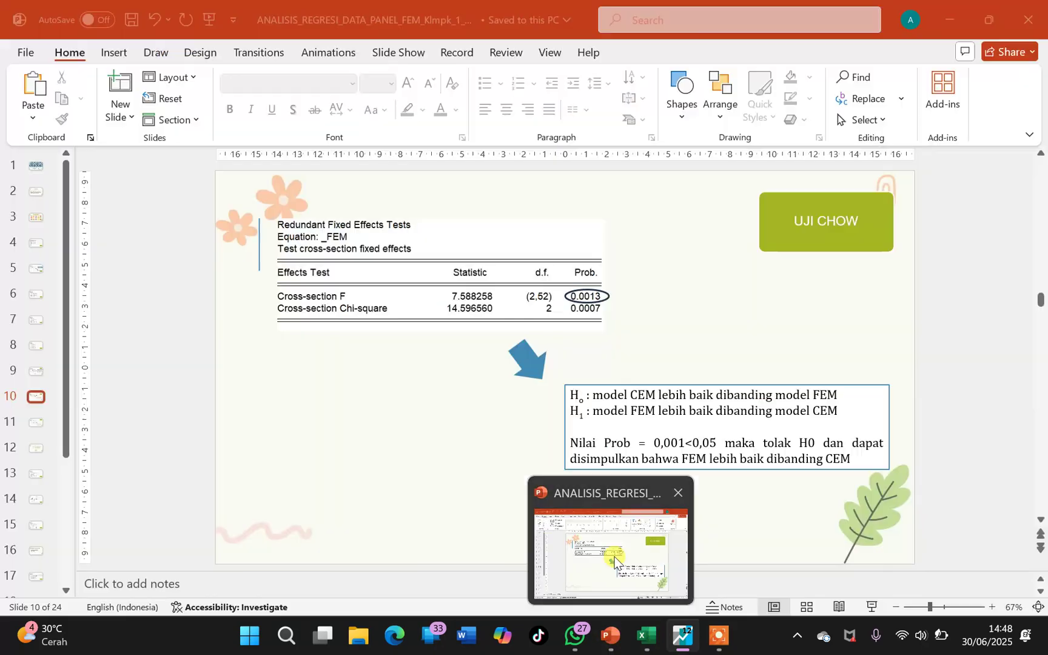
left_click(614, 561)
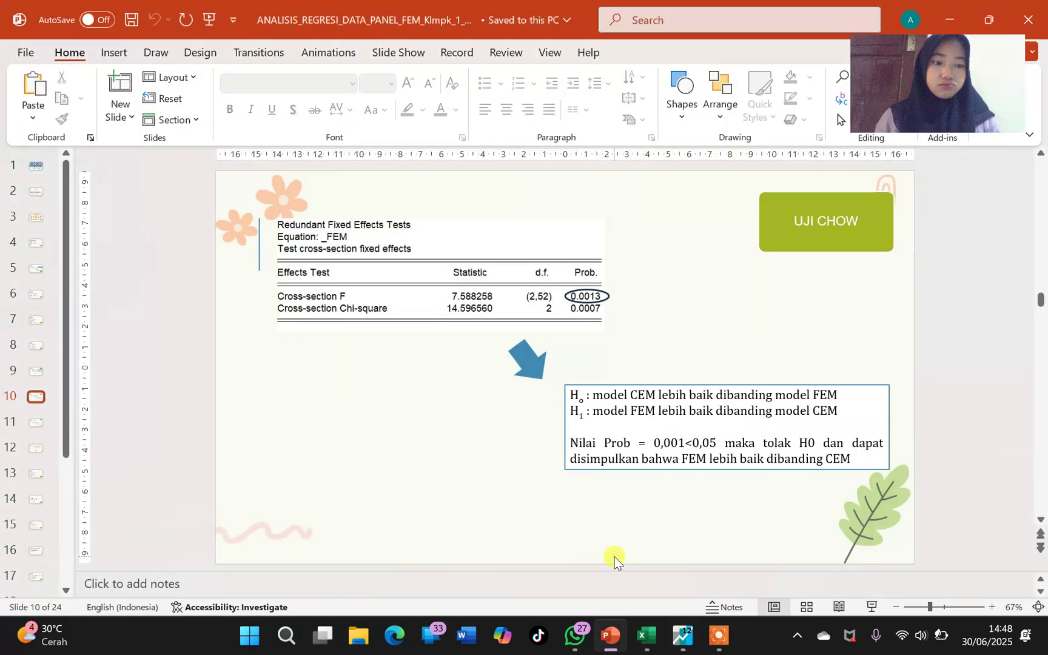
scroll(614, 556, "down", 3)
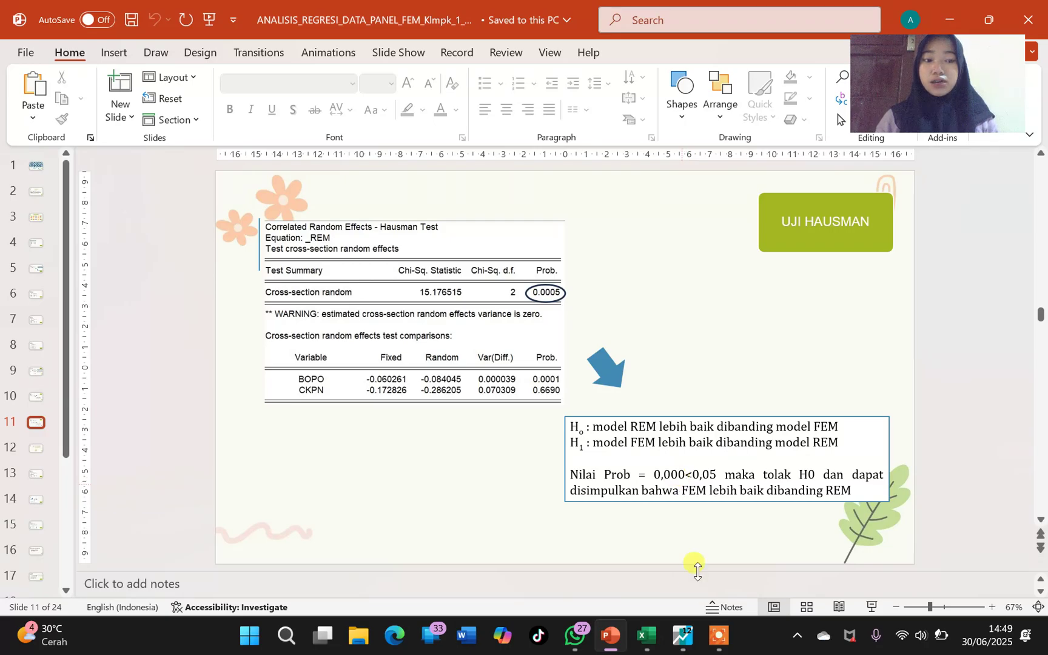
- Back in EViews, freeze the Hausman test output as a table named _5_hausman_fem, then close the table and the _rem equation
mouse_move(638, 637)
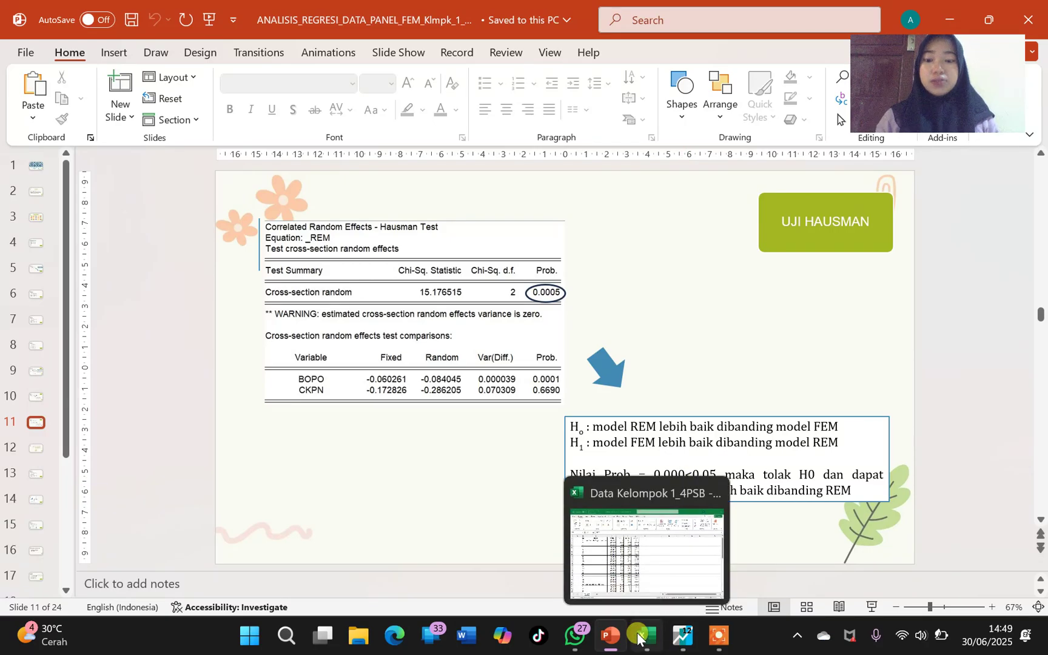
mouse_move(683, 636)
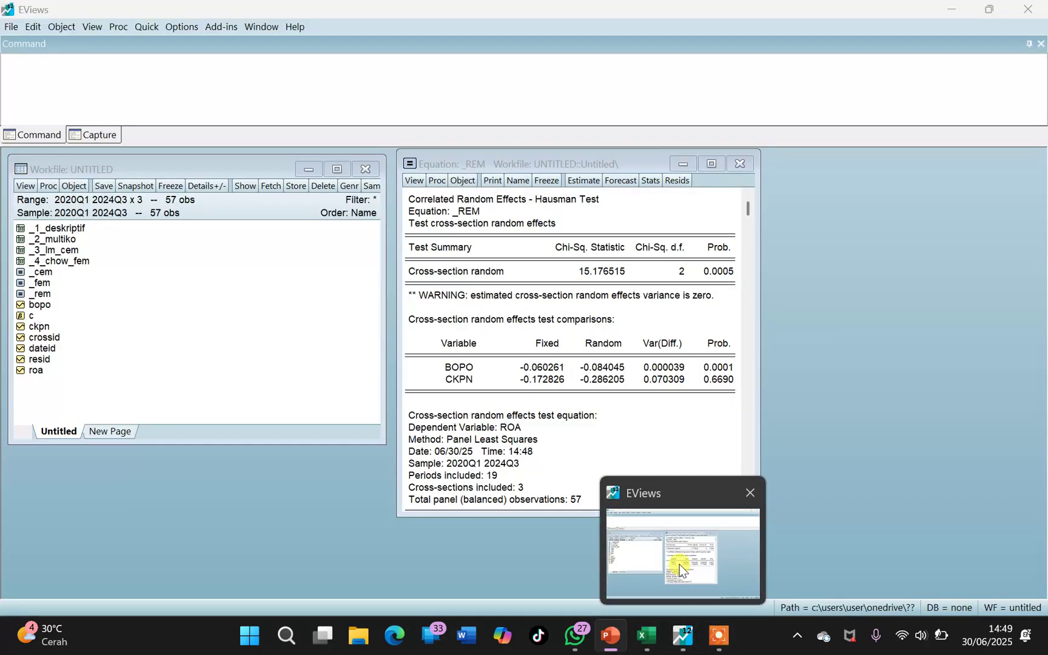
left_click(679, 564)
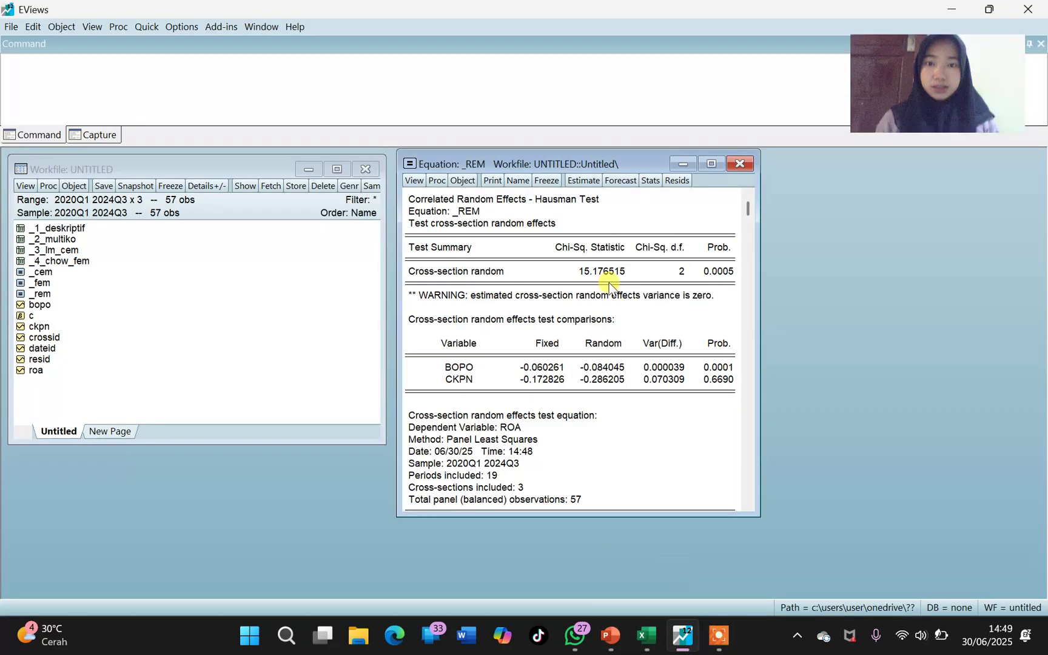
left_click(550, 176)
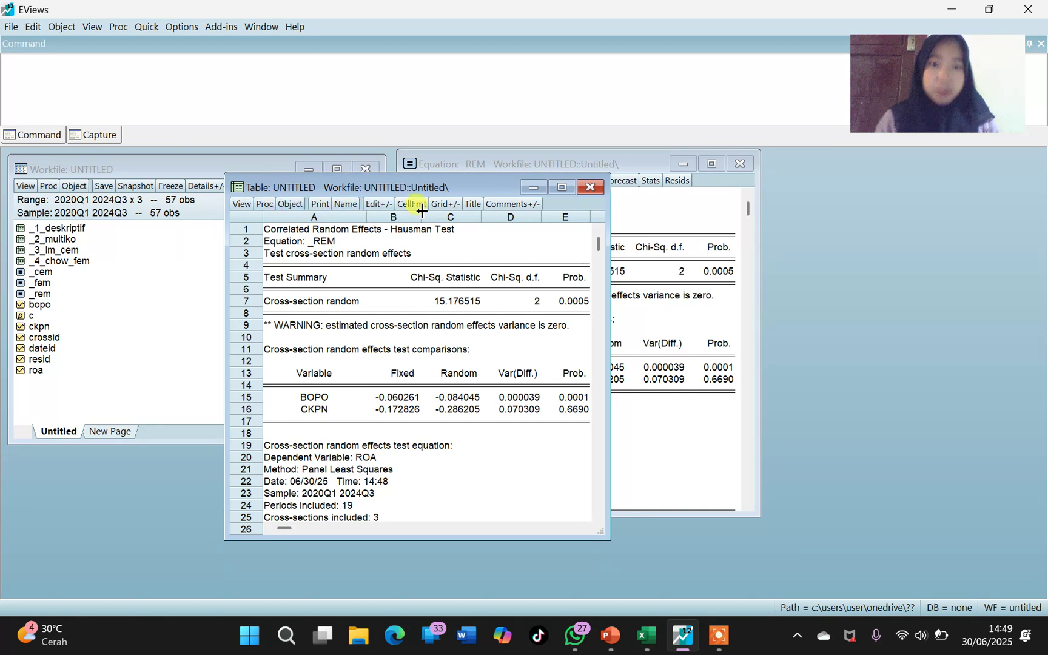
left_click(347, 204)
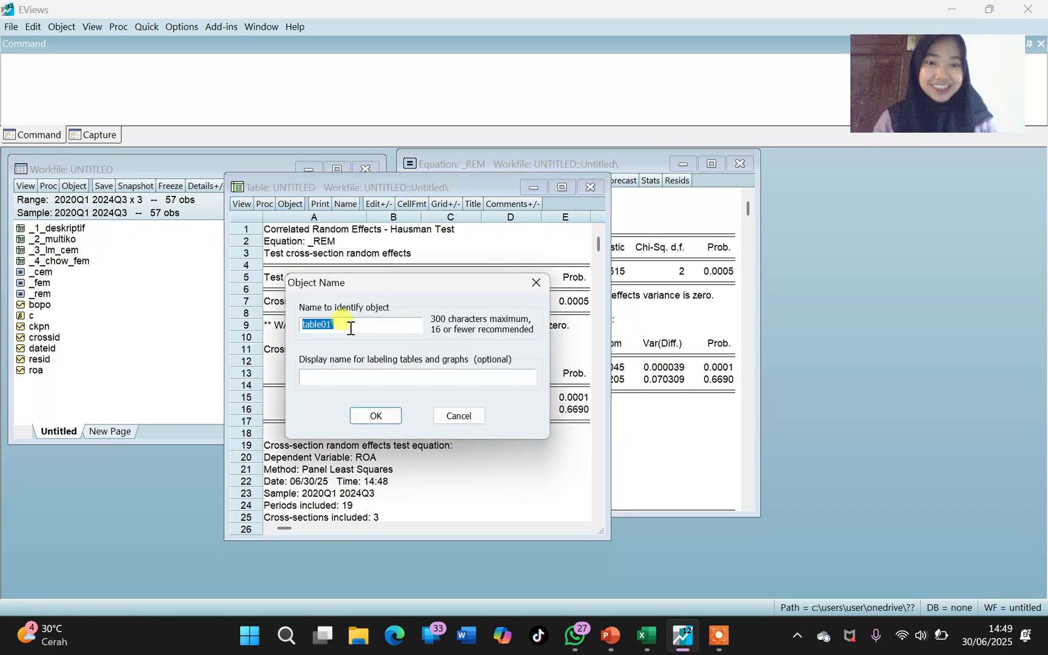
key("BackSpace")
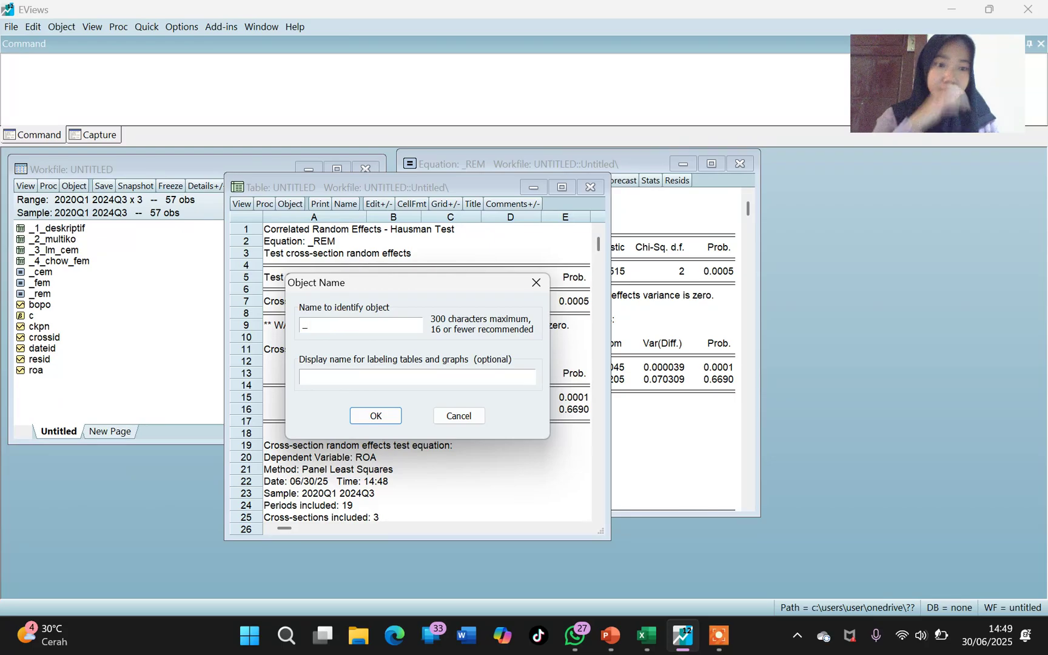
type("_5_hausman")
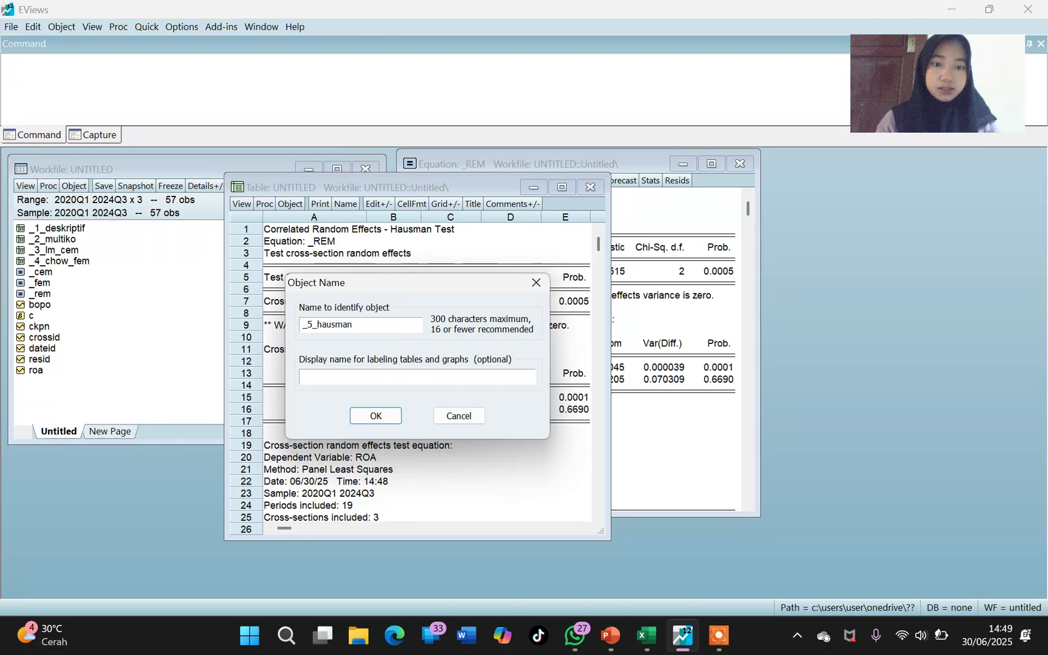
type("_fem")
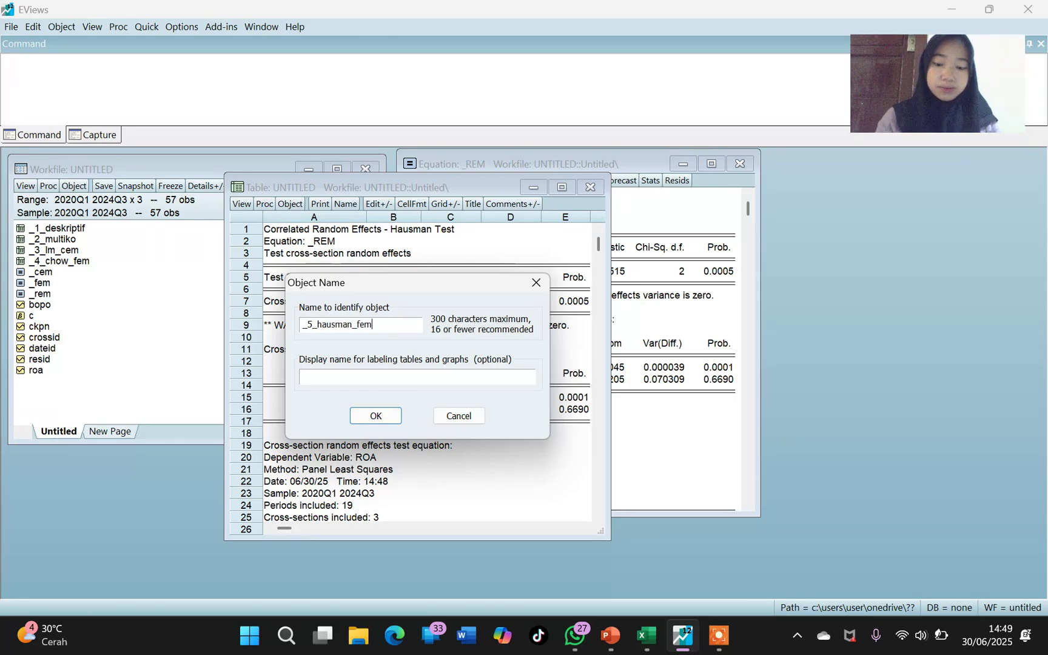
left_click(376, 416)
left_click(591, 187)
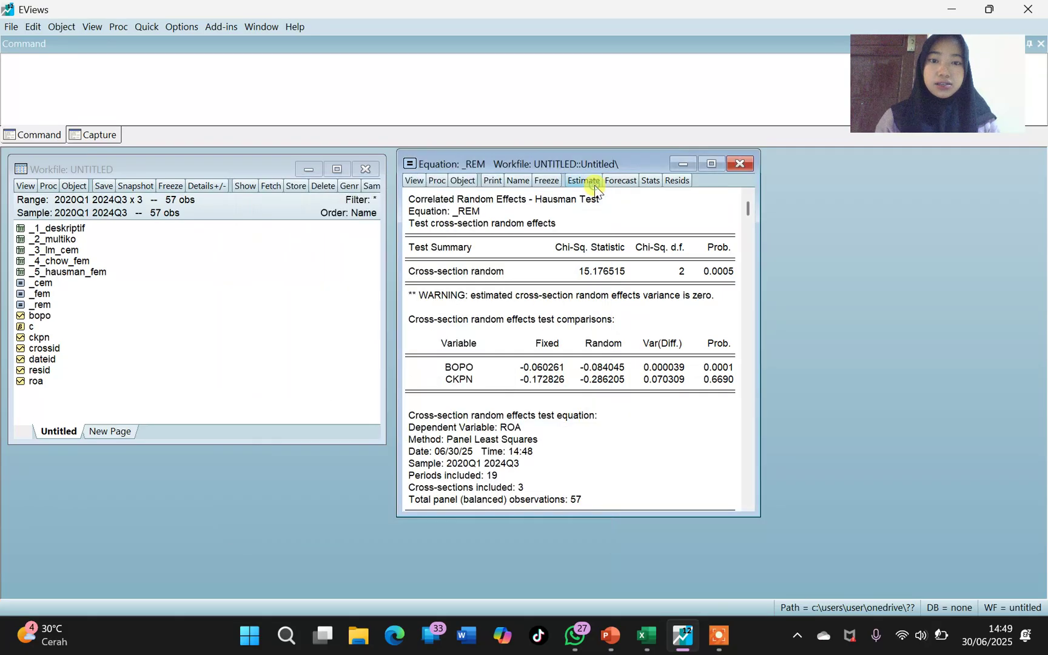
left_click(741, 164)
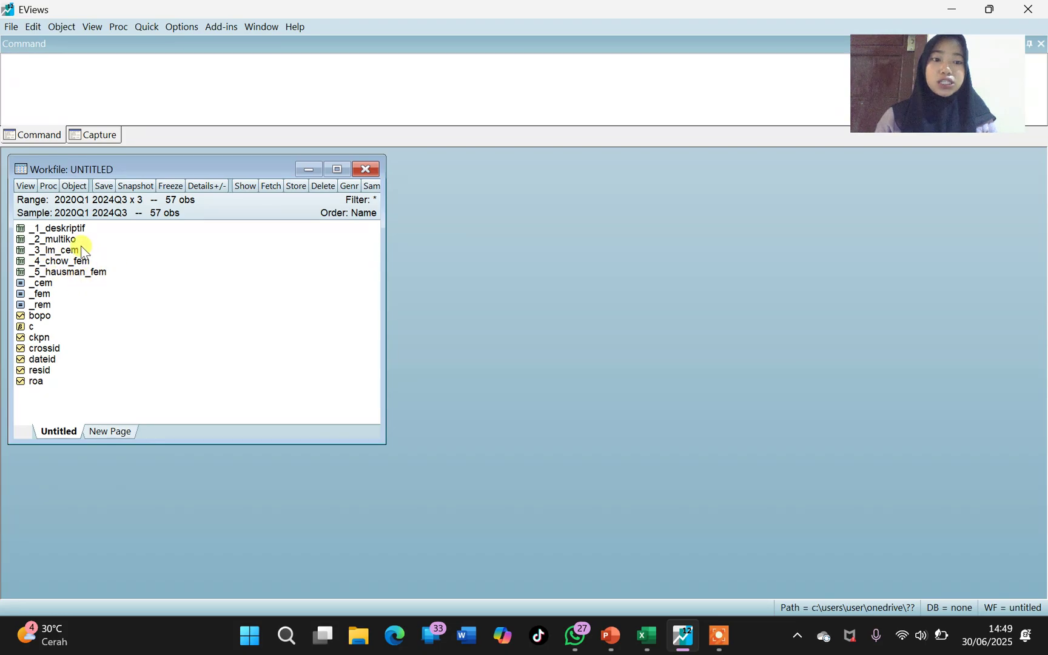
- Reopen the _fem equation beside the workfile and re-estimate it with Fixed cross-section effects and no period effects
double_click(41, 294)
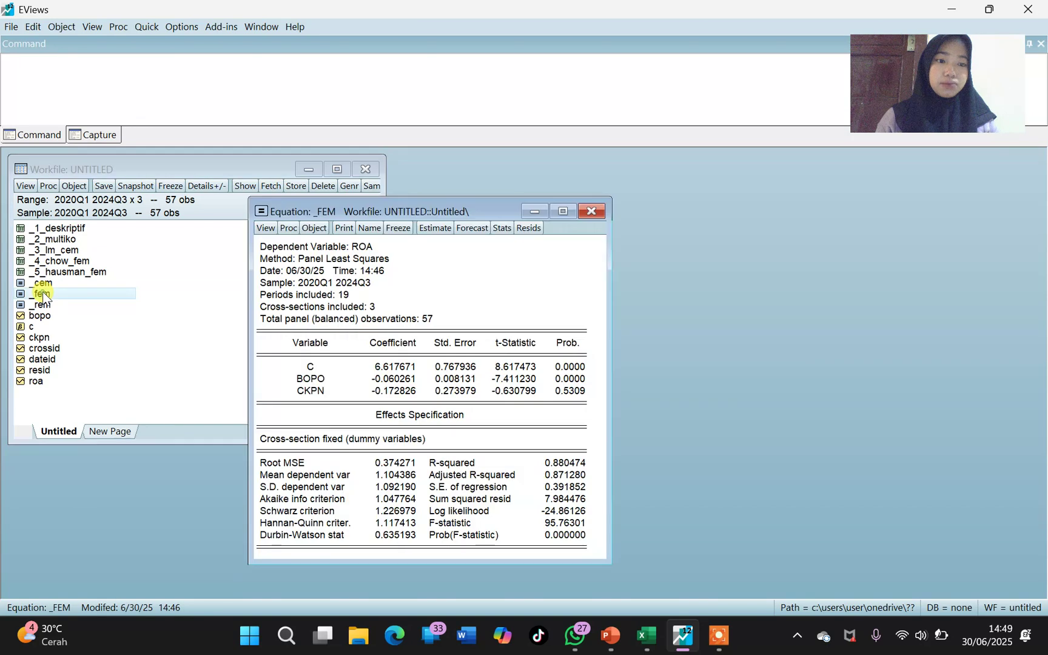
left_click_drag(330, 207, 486, 162)
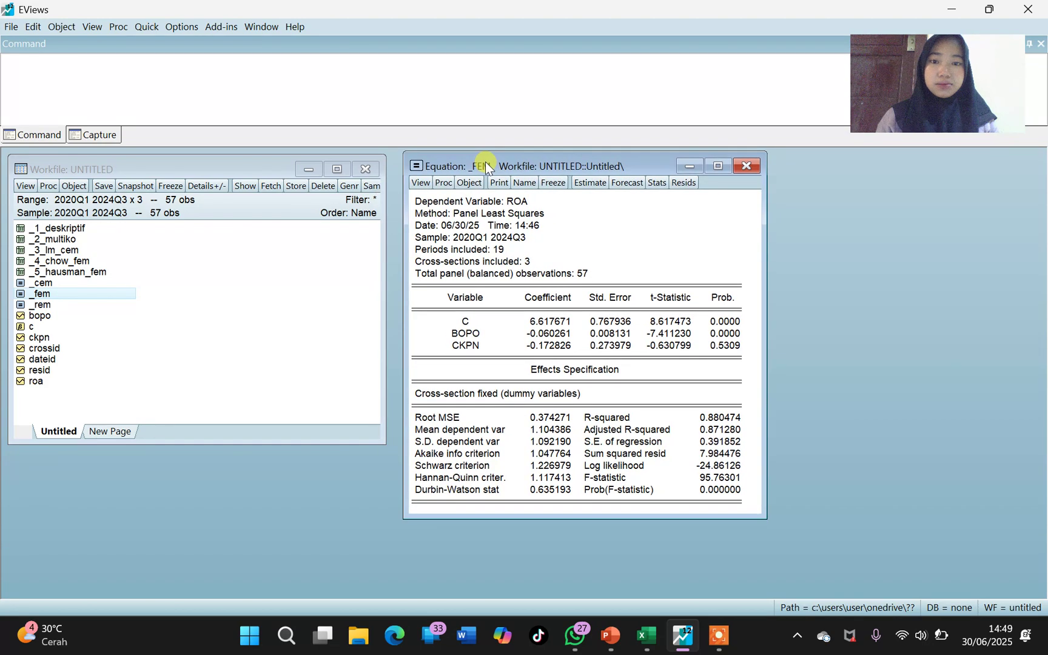
left_click(598, 183)
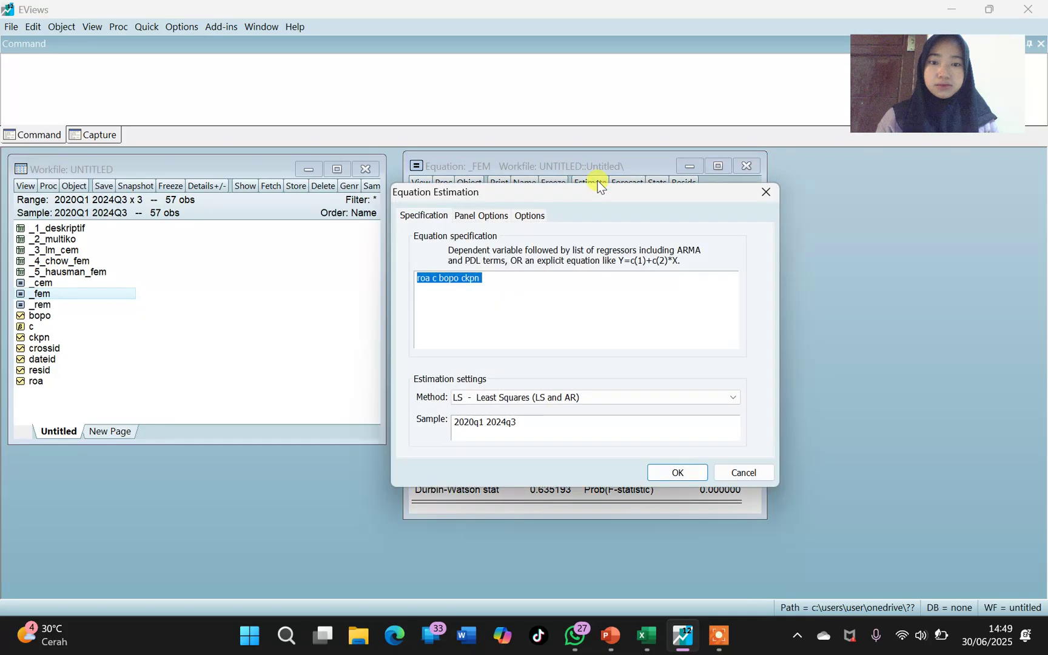
left_click(485, 217)
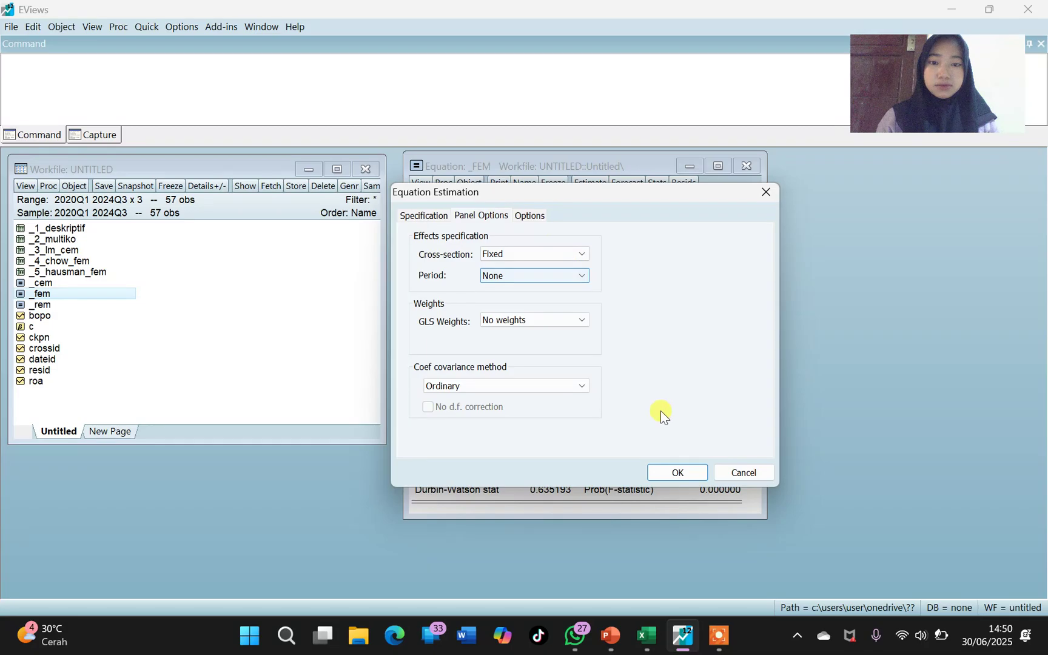
left_click(675, 472)
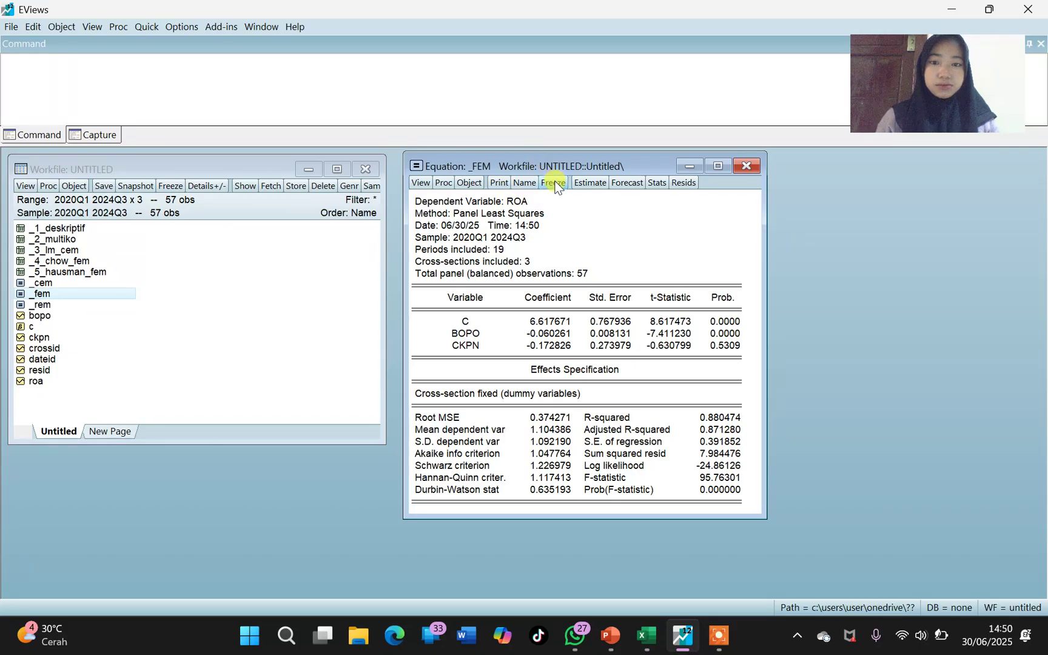
- Freeze the _fem estimation output as a table named _model_terbaik, and close the table
left_click(553, 182)
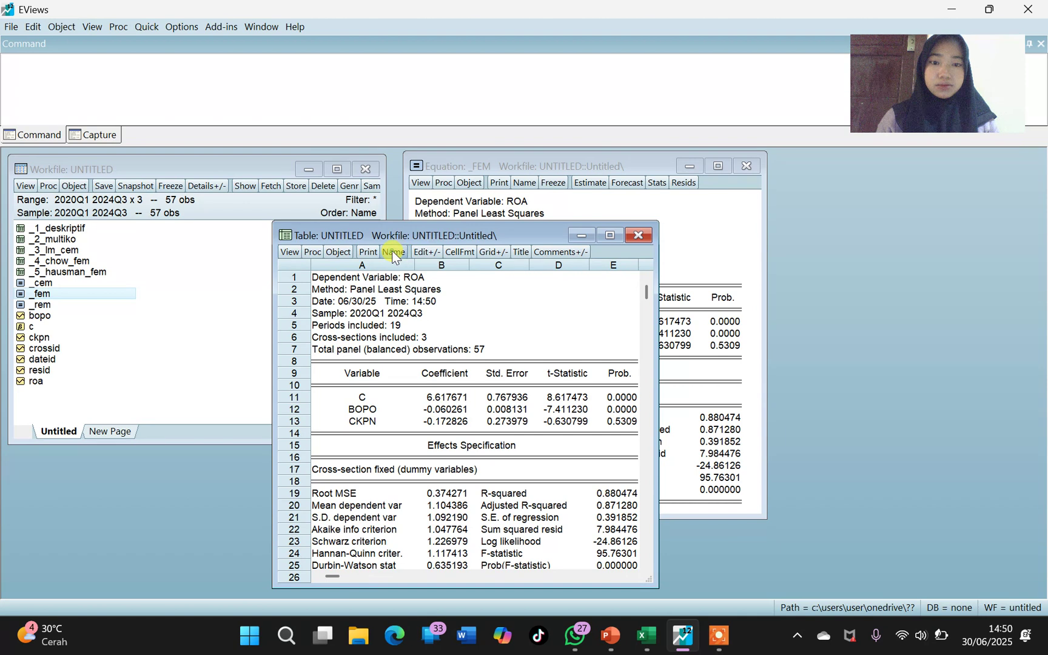
left_click(392, 251)
key("BackSpace")
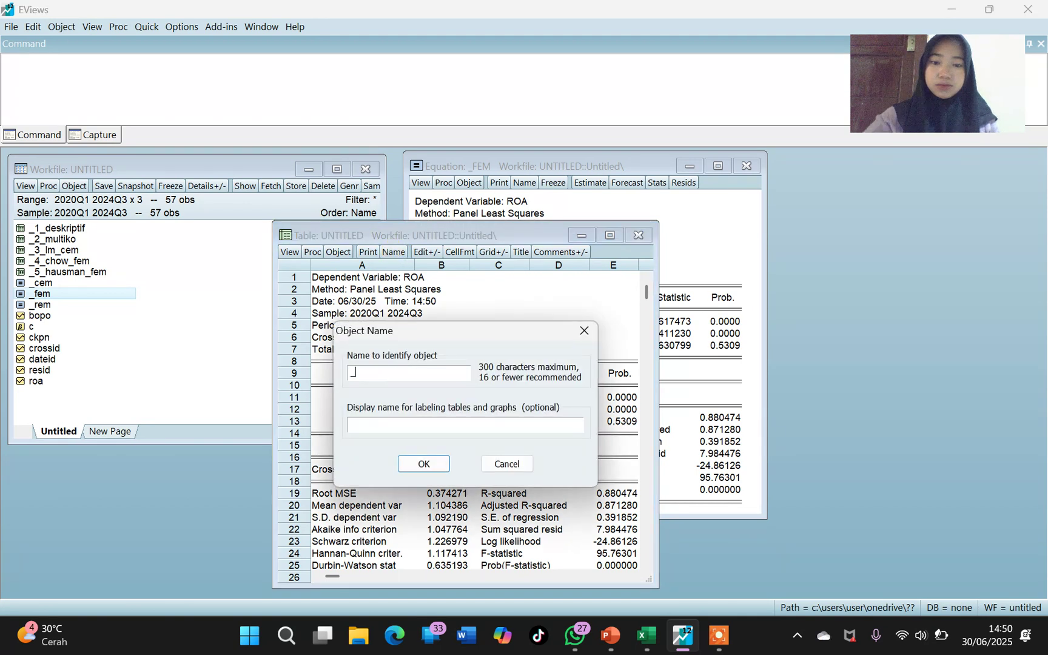
type("_model te")
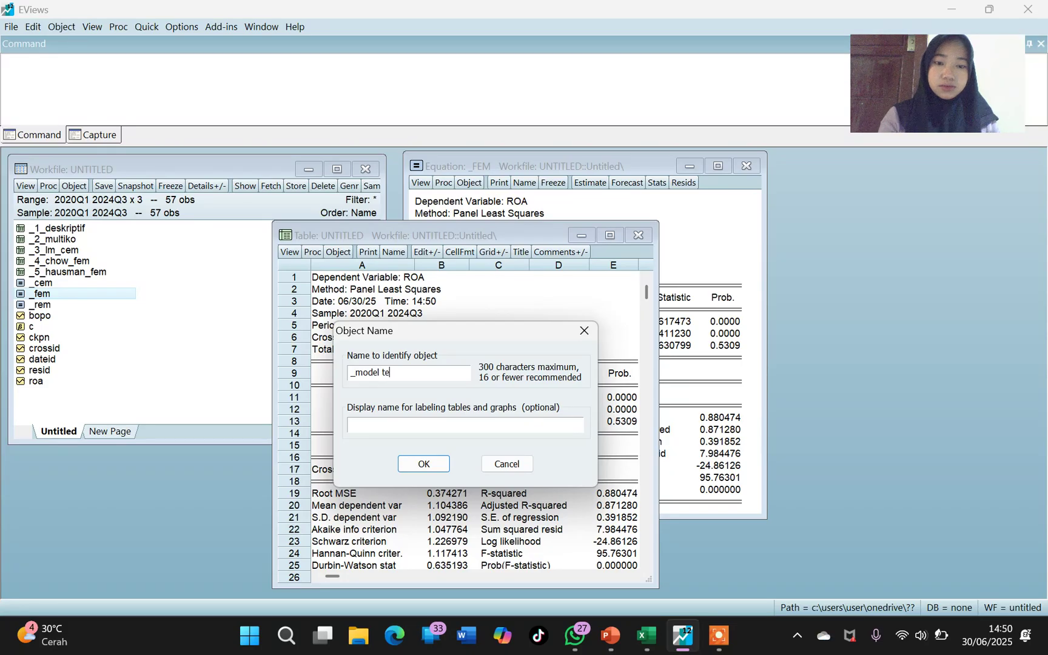
key("BackSpace")
key("BackSpace")
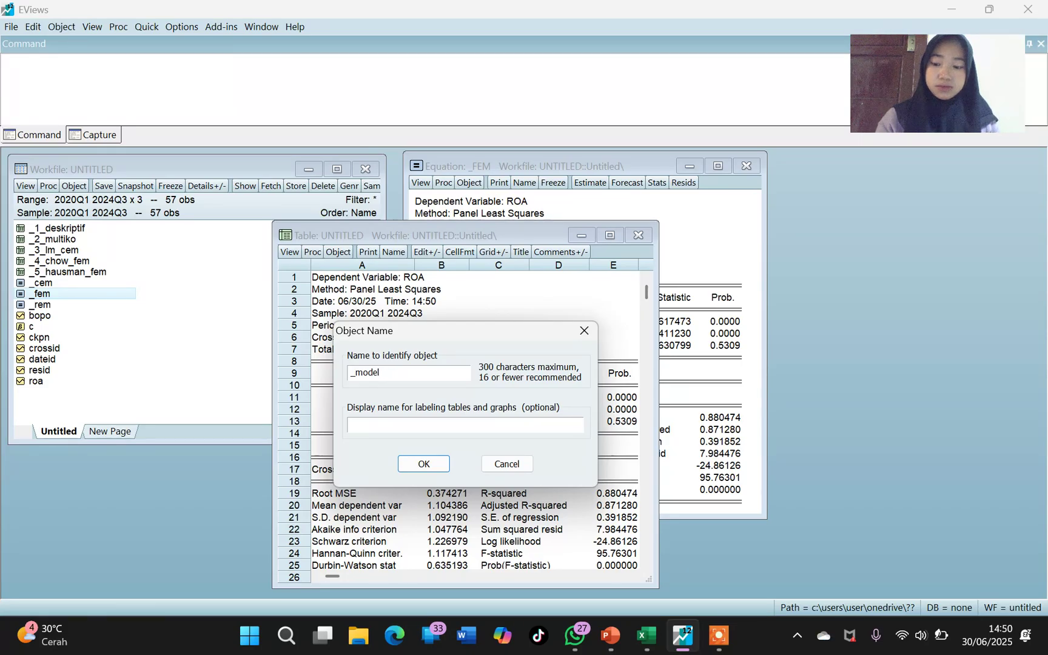
type("_ter")
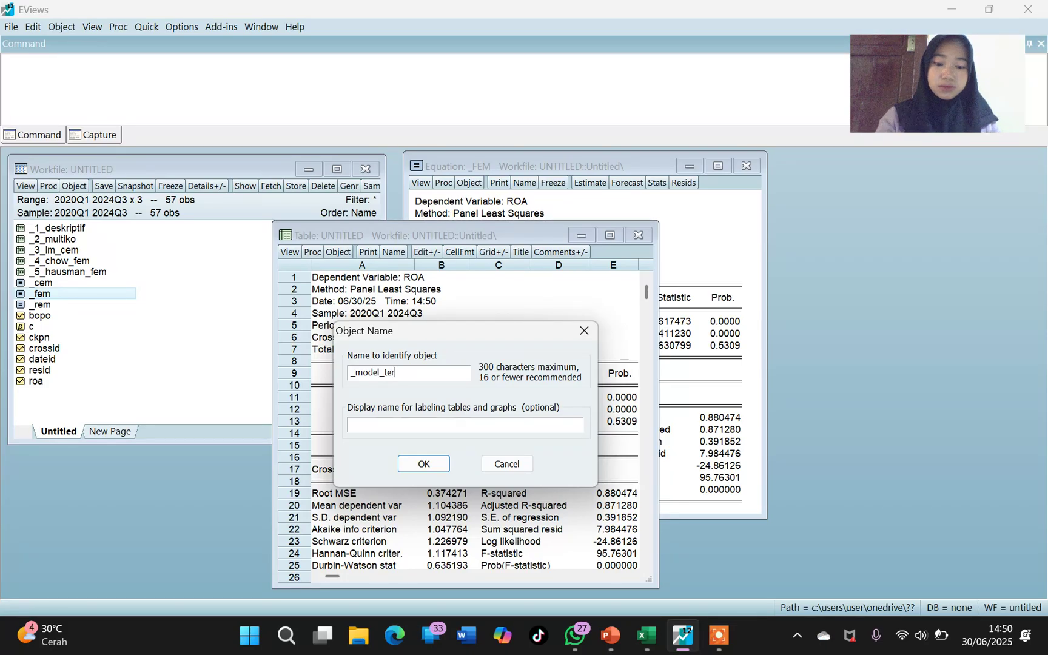
type("baik")
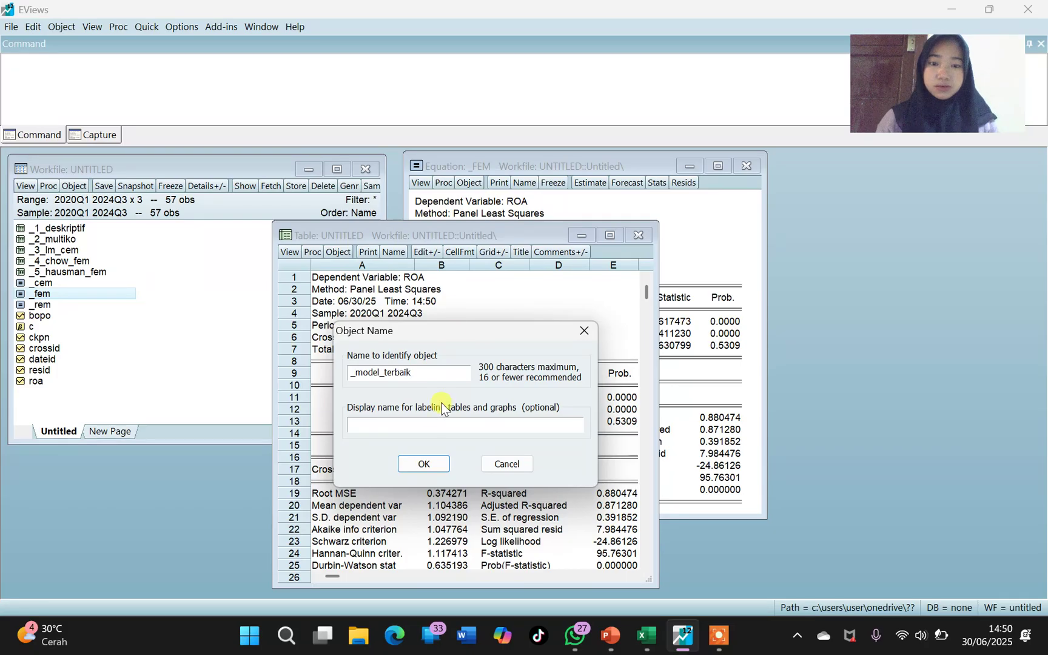
left_click(441, 456)
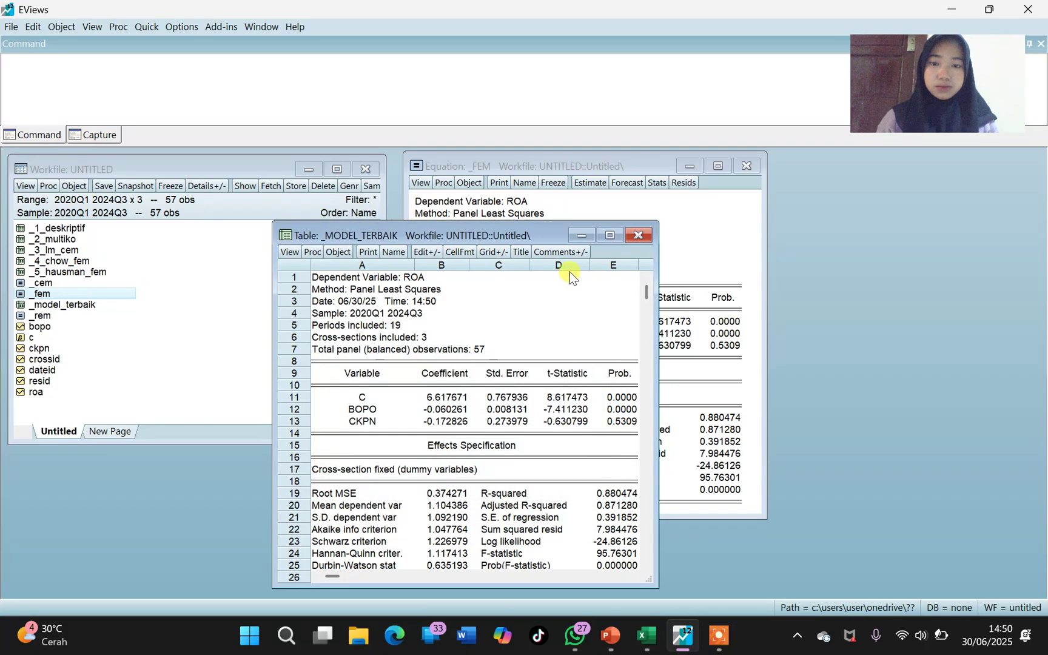
left_click(638, 235)
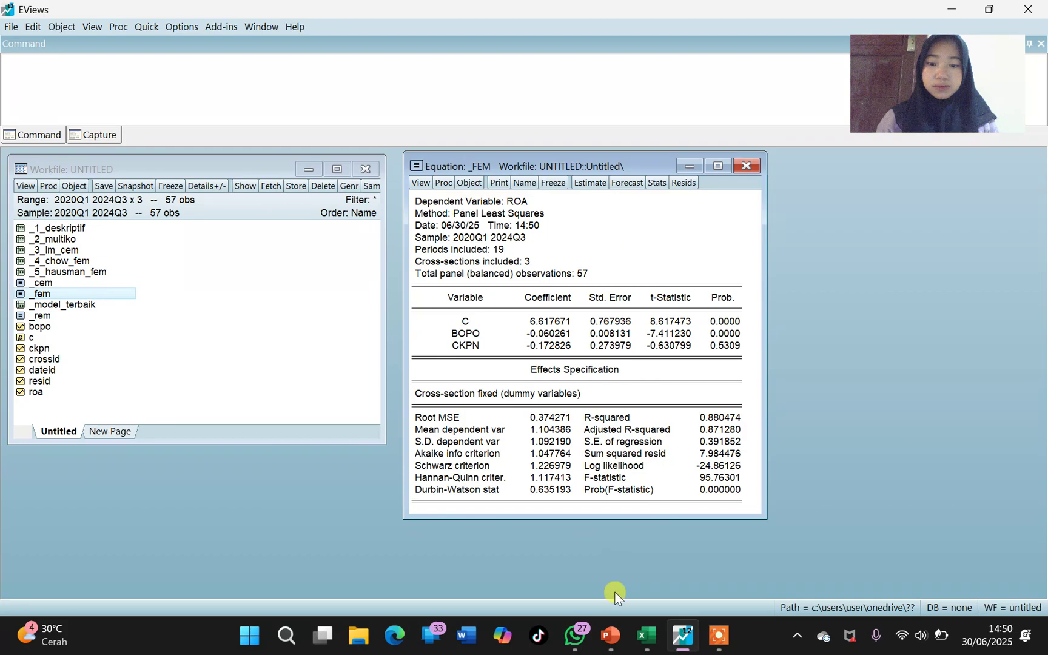
- Switch to the PowerPoint presentation and review the slides from the Hausman test through the model selection summary and best model output
left_click(606, 644)
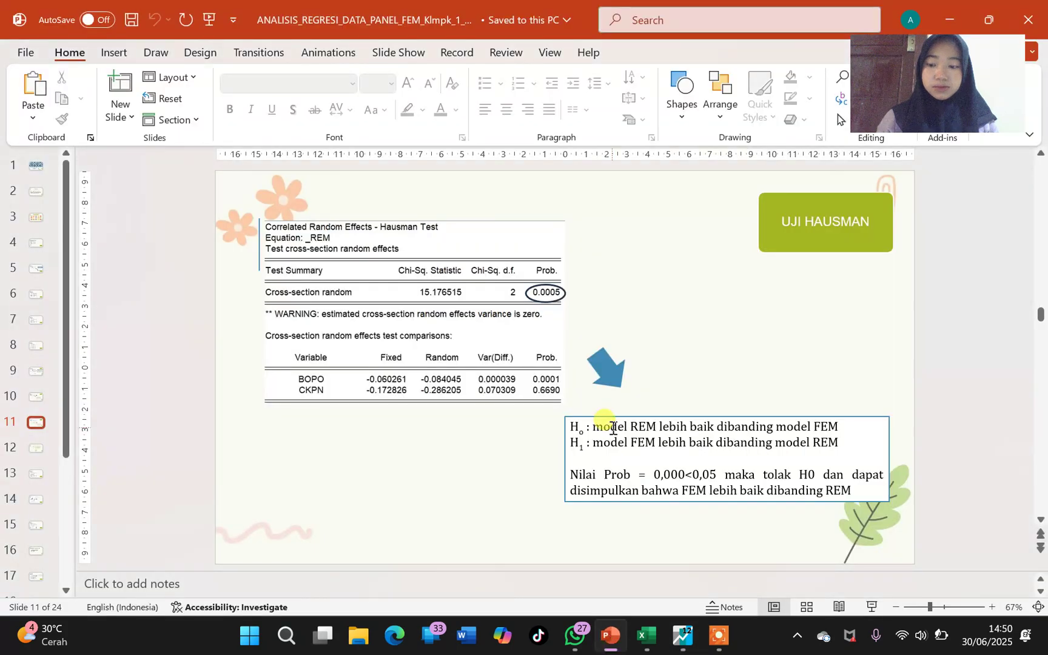
scroll(613, 427, "down", 1)
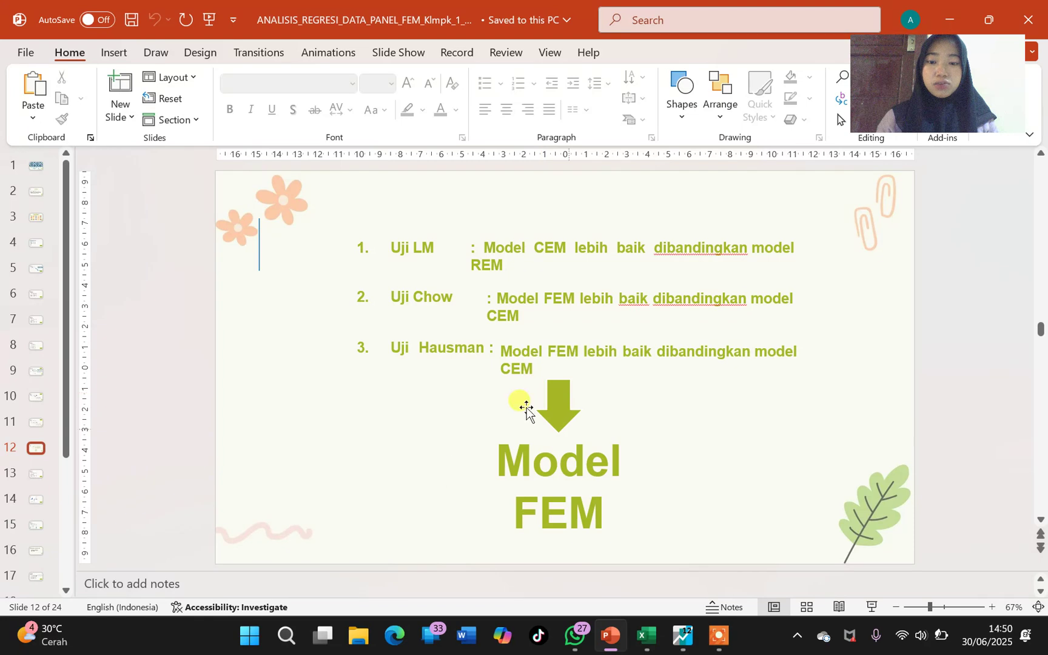
scroll(582, 440, "down", 2)
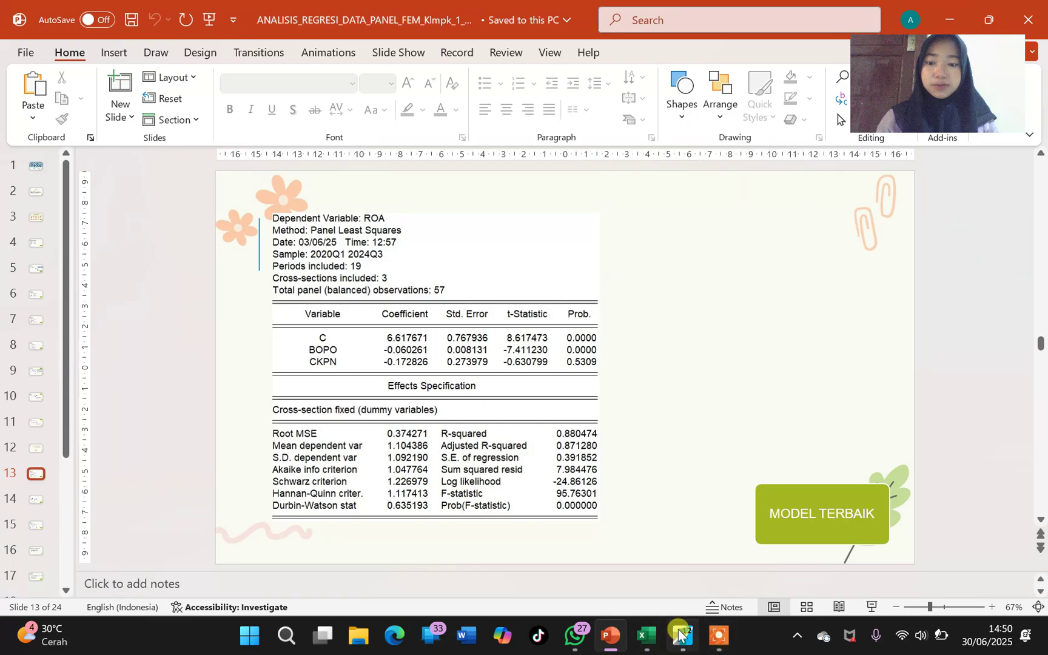
mouse_move(678, 634)
mouse_move(689, 552)
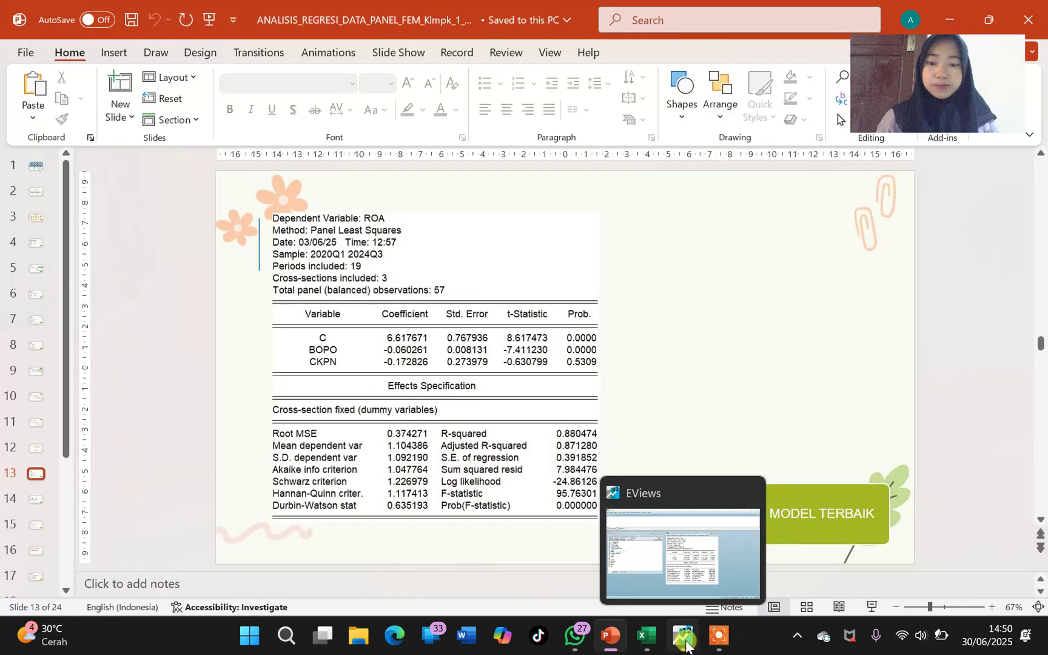
scroll(657, 459, "down", 1)
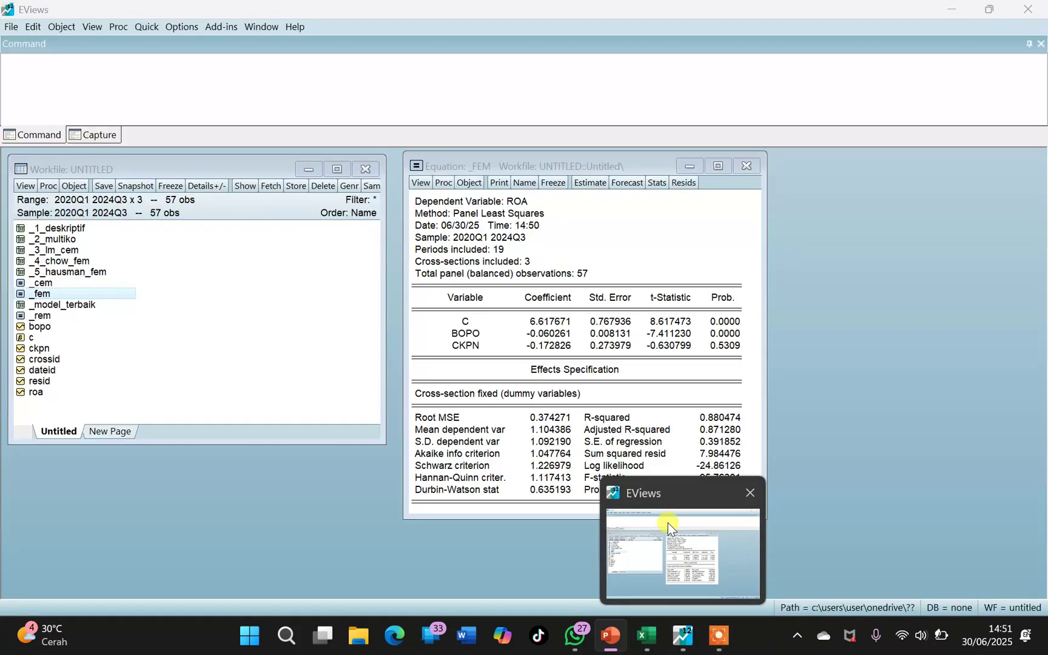
- Back in EViews, run the Histogram - Normality Test on the residuals of the _fem equation
left_click(668, 523)
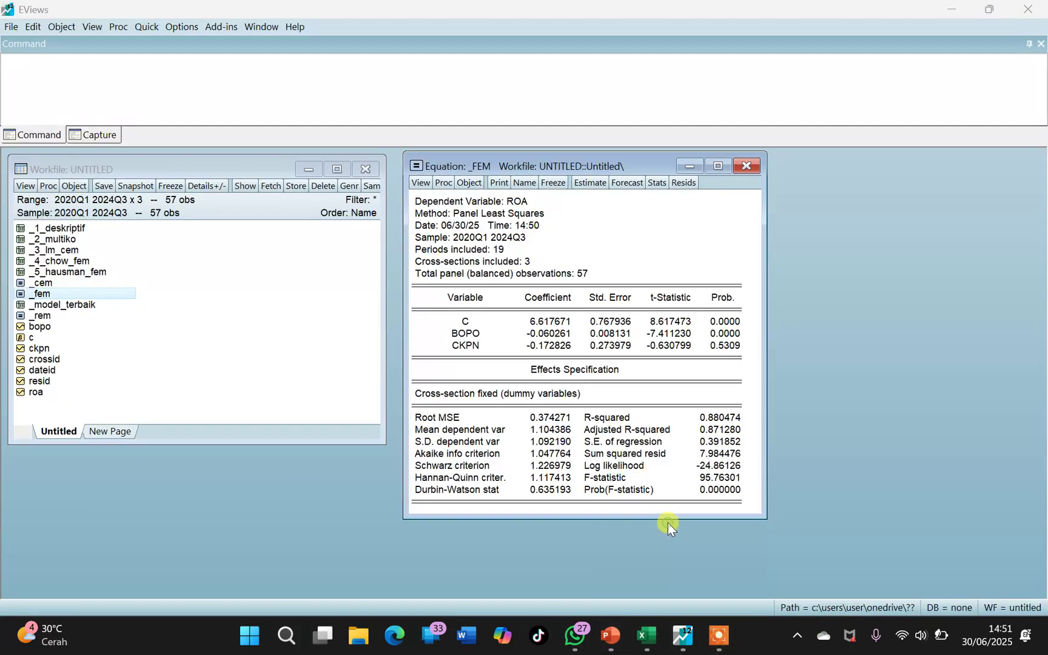
left_click(420, 183)
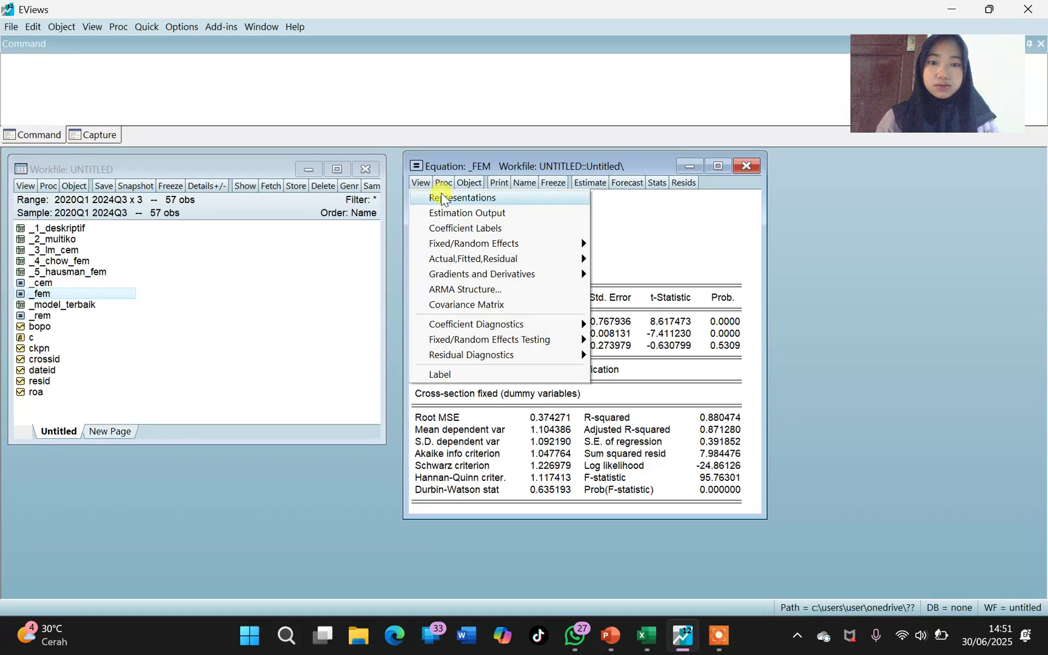
mouse_move(448, 249)
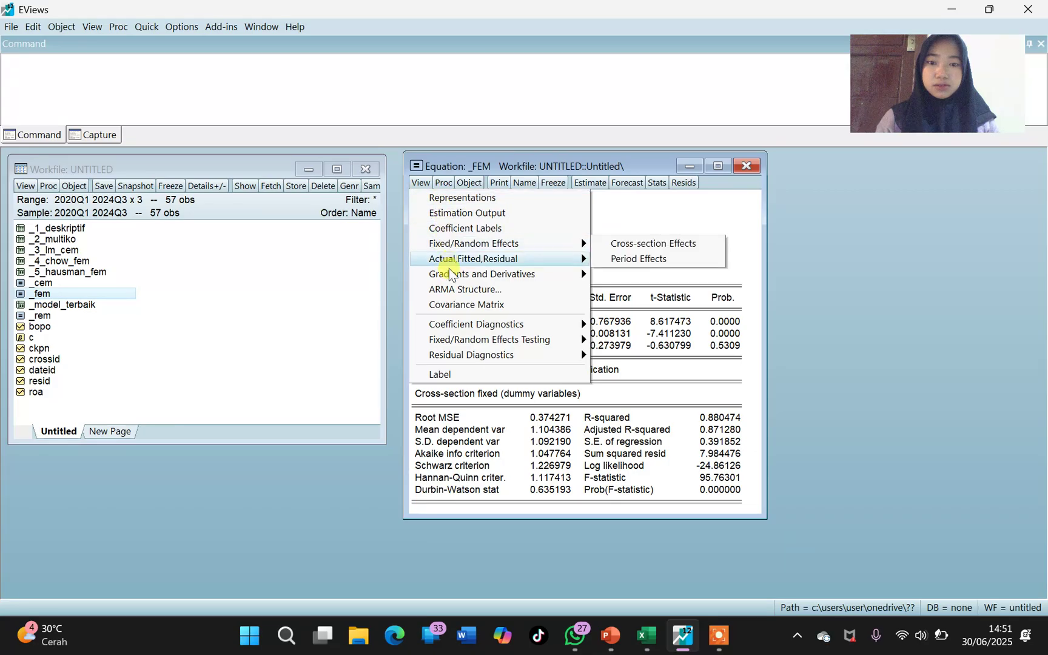
mouse_move(460, 345)
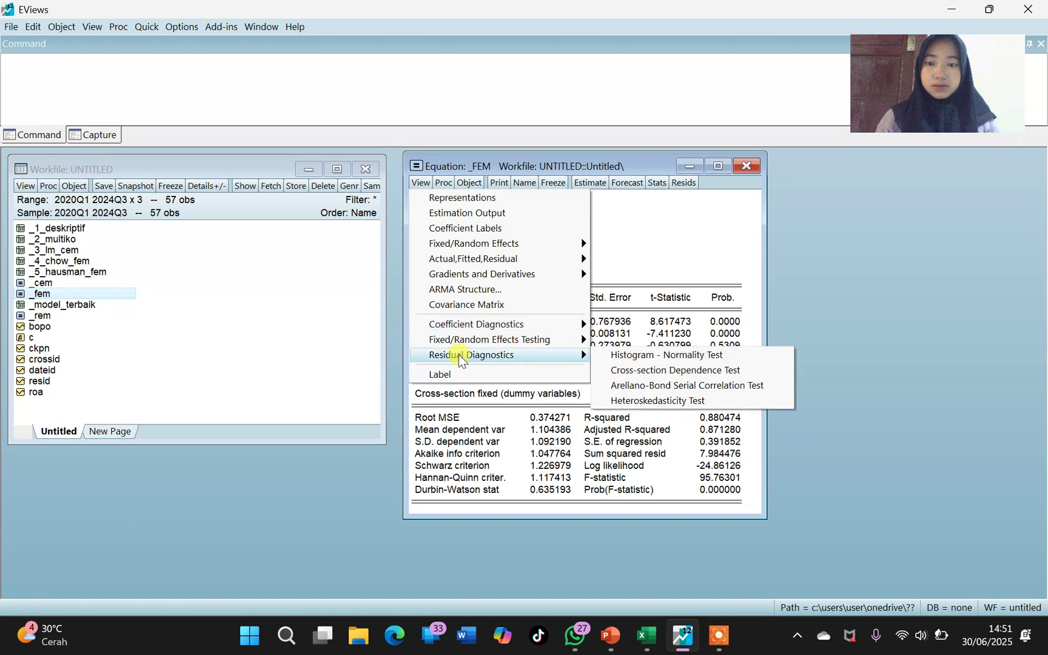
left_click(631, 356)
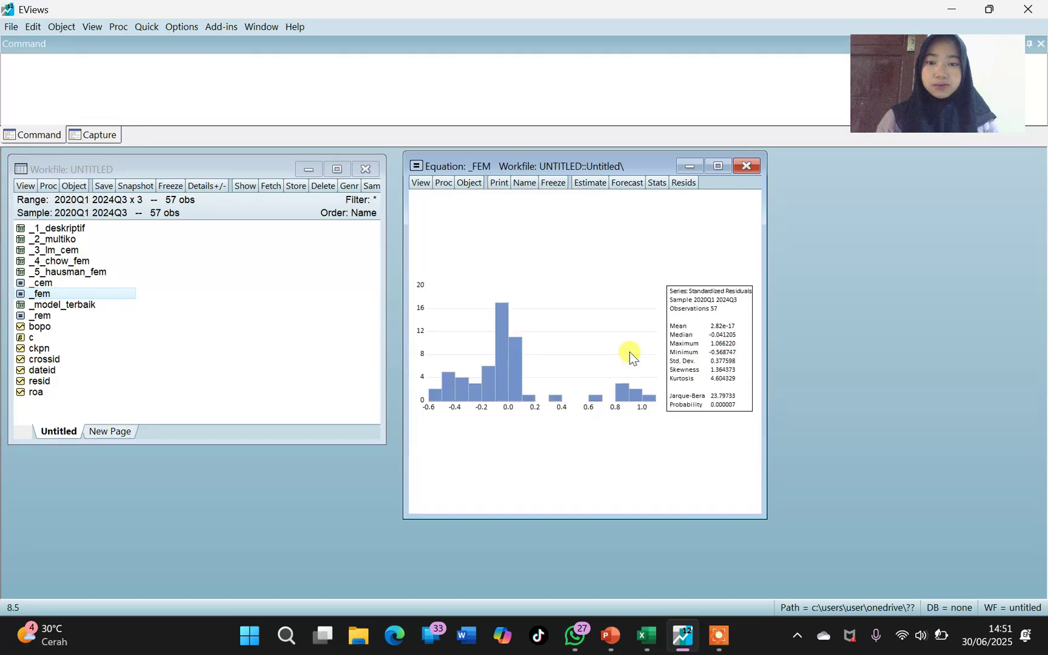
- Freeze the residual histogram as a graph named _normalitas, and close the graph
left_click(553, 182)
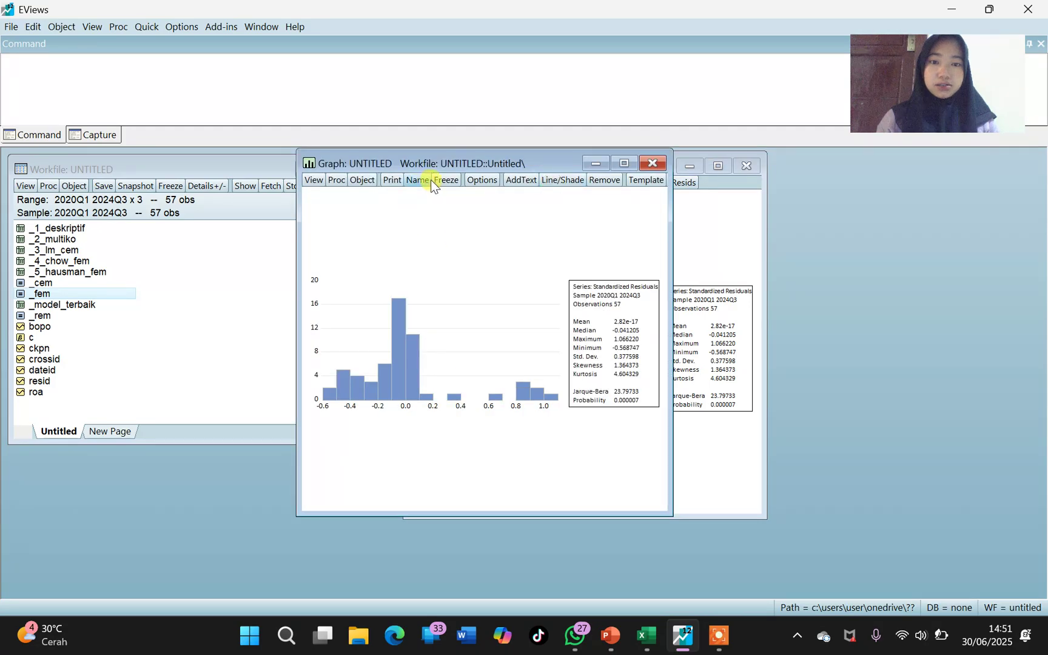
left_click(423, 181)
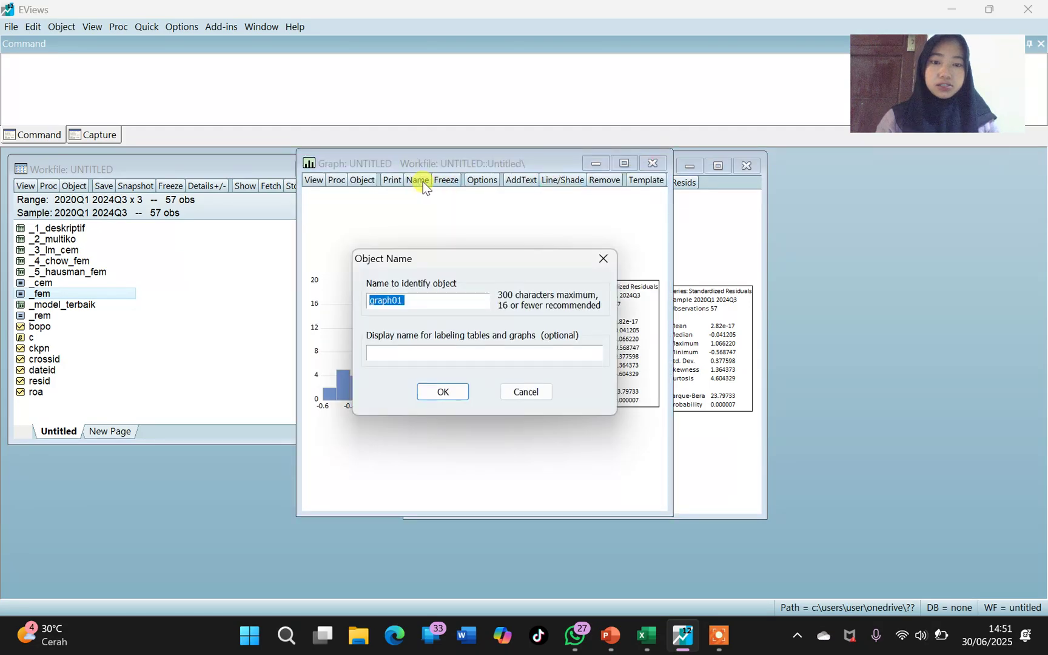
type("_normalitas")
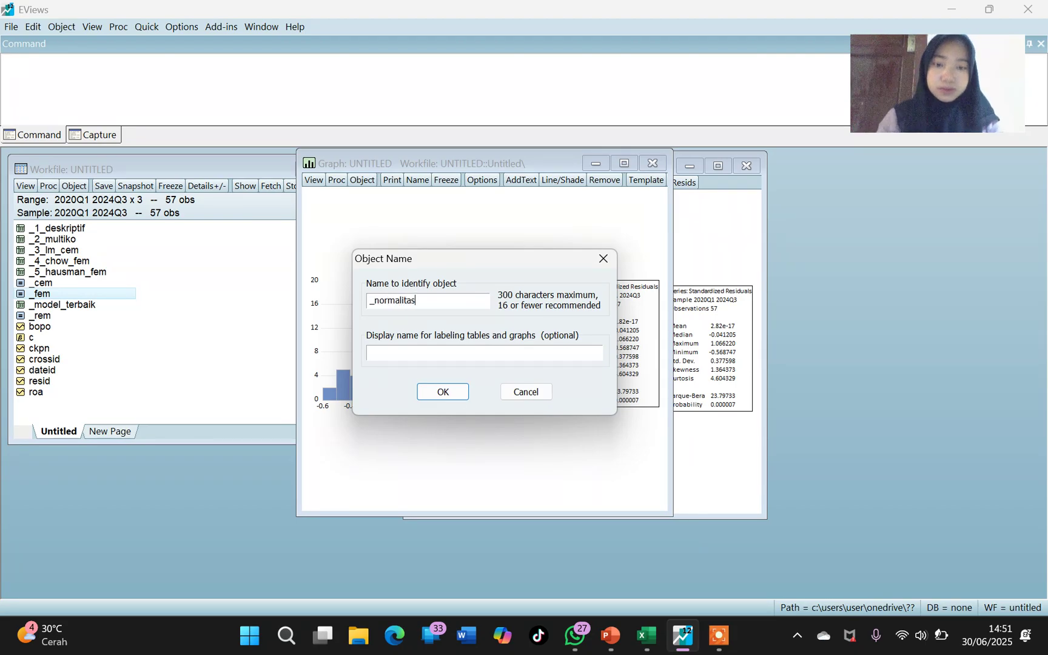
left_click(442, 392)
left_click(653, 163)
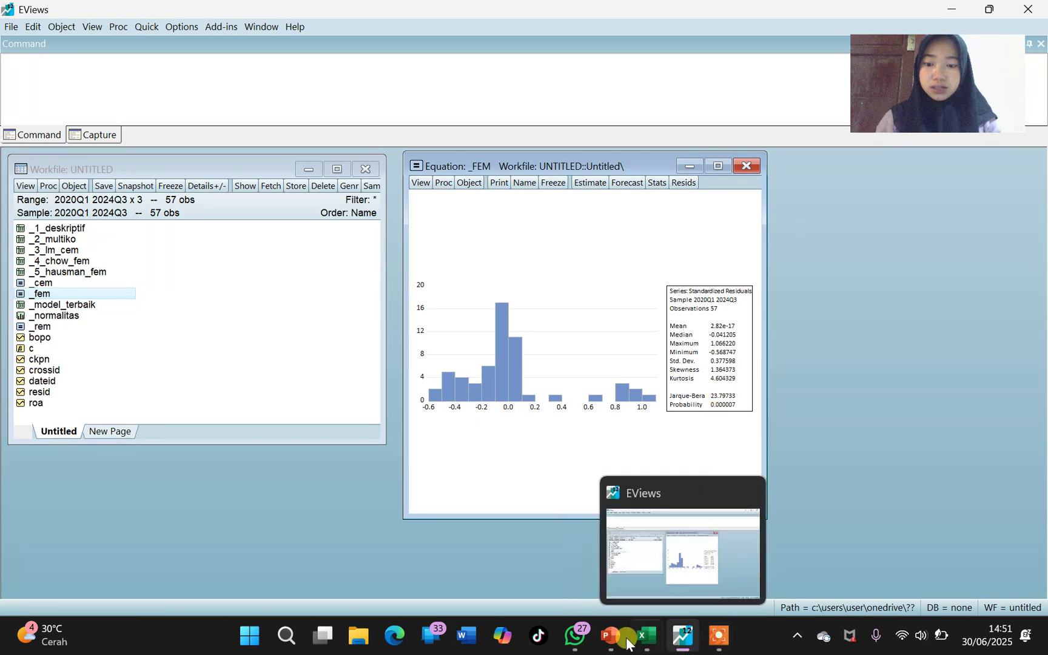
- Switch to the PowerPoint presentation and review the residual normality slide and the autocorrelation slide
mouse_move(605, 636)
left_click_drag(606, 635, 652, 642)
left_click(652, 641)
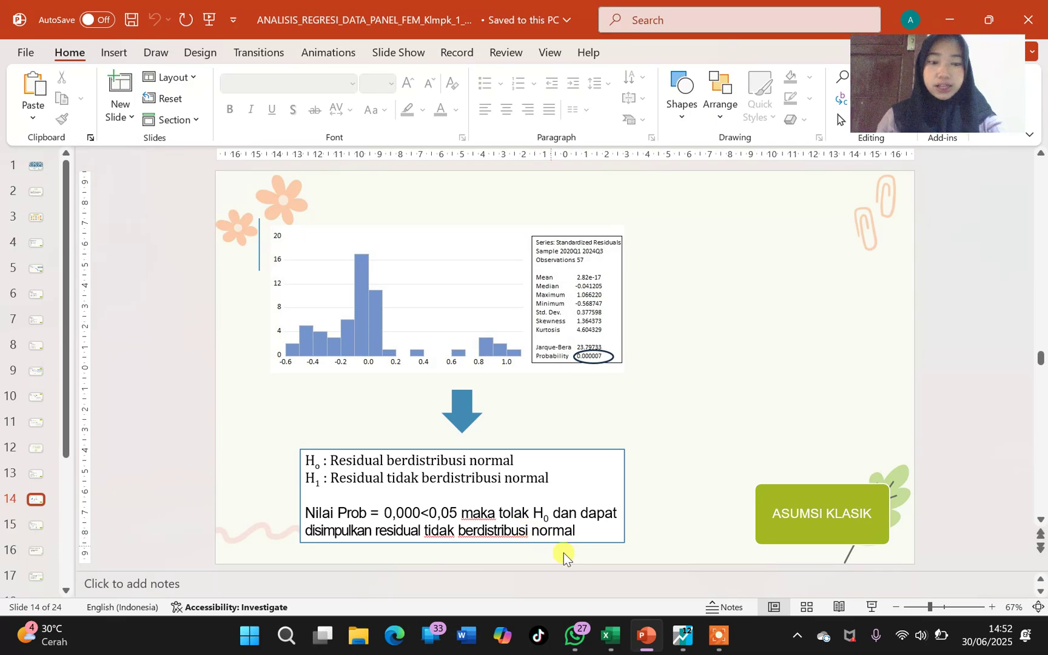
scroll(564, 549, "down", 1)
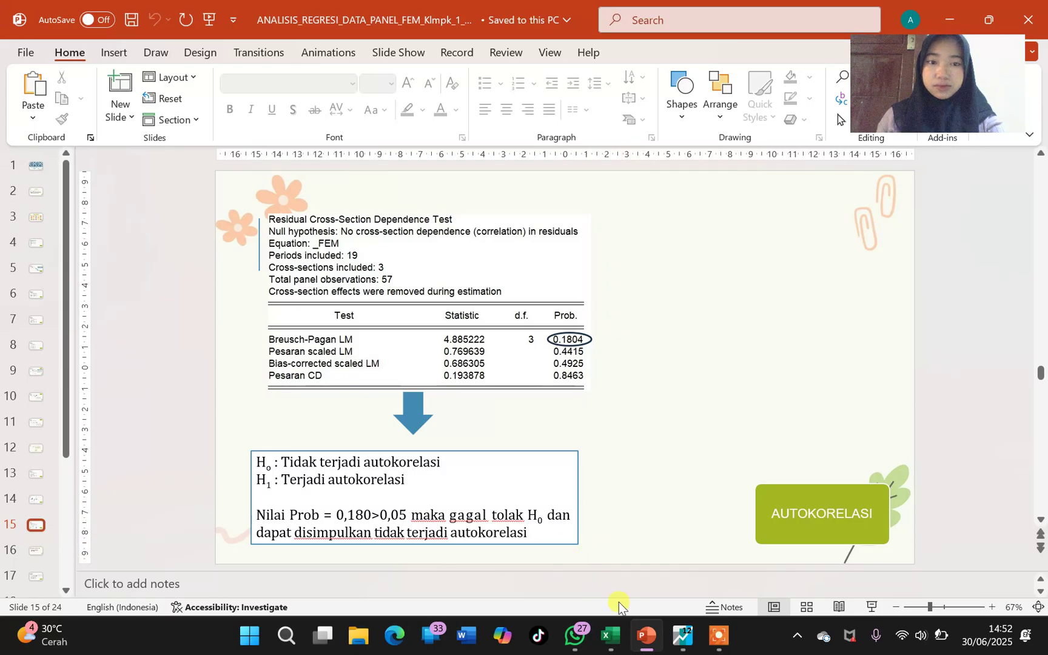
- Back in EViews, run the residual Cross-section Dependence Test on the _fem equation
mouse_move(682, 633)
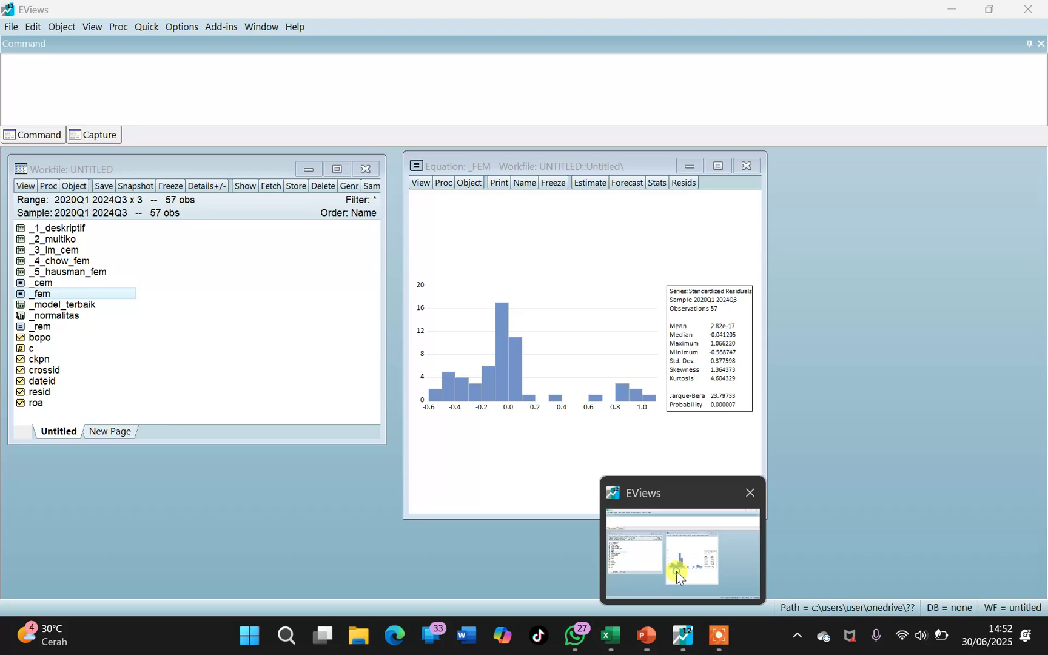
left_click(673, 570)
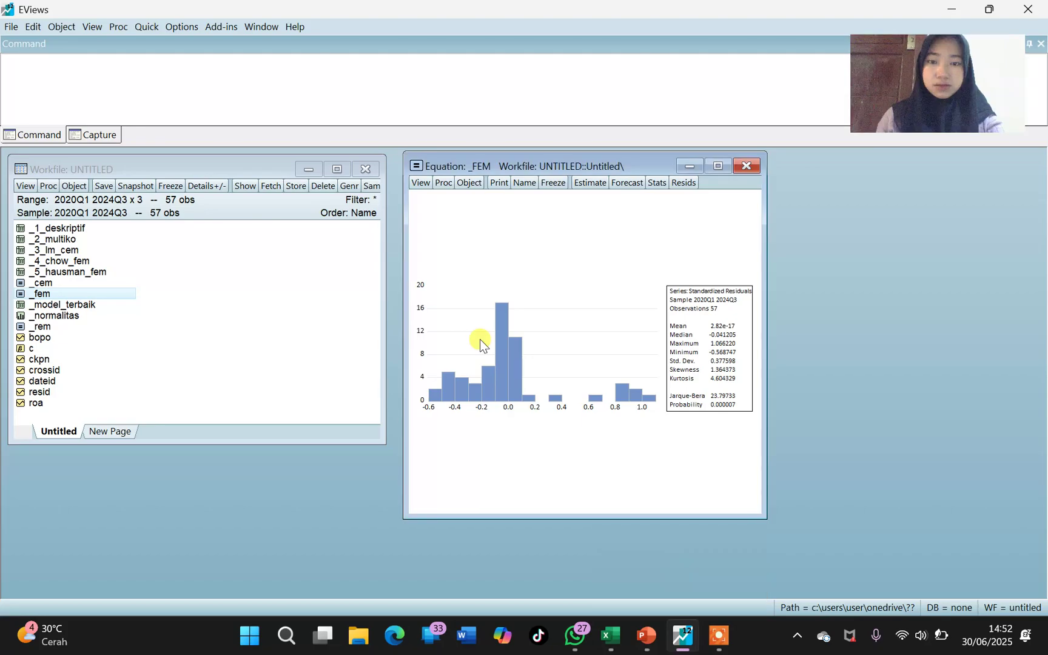
left_click(416, 183)
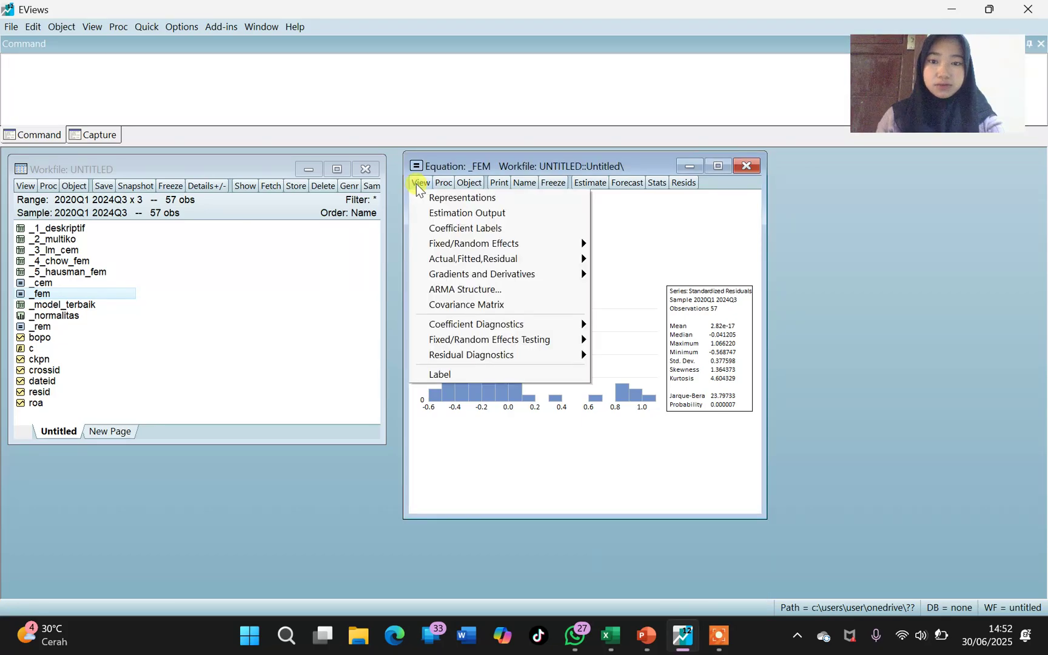
mouse_move(459, 358)
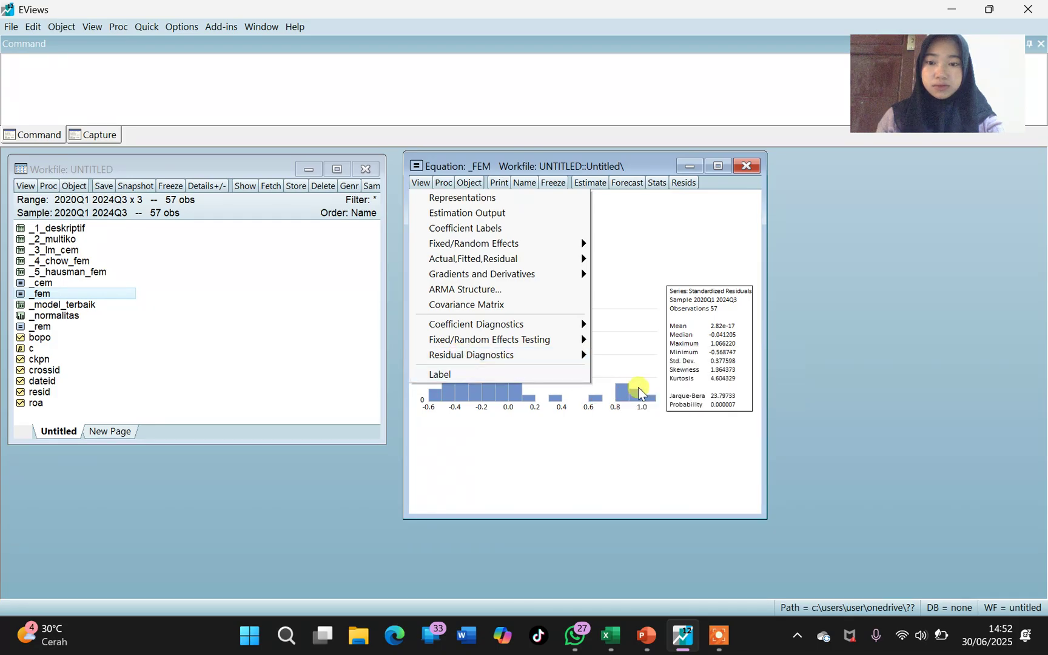
mouse_move(531, 344)
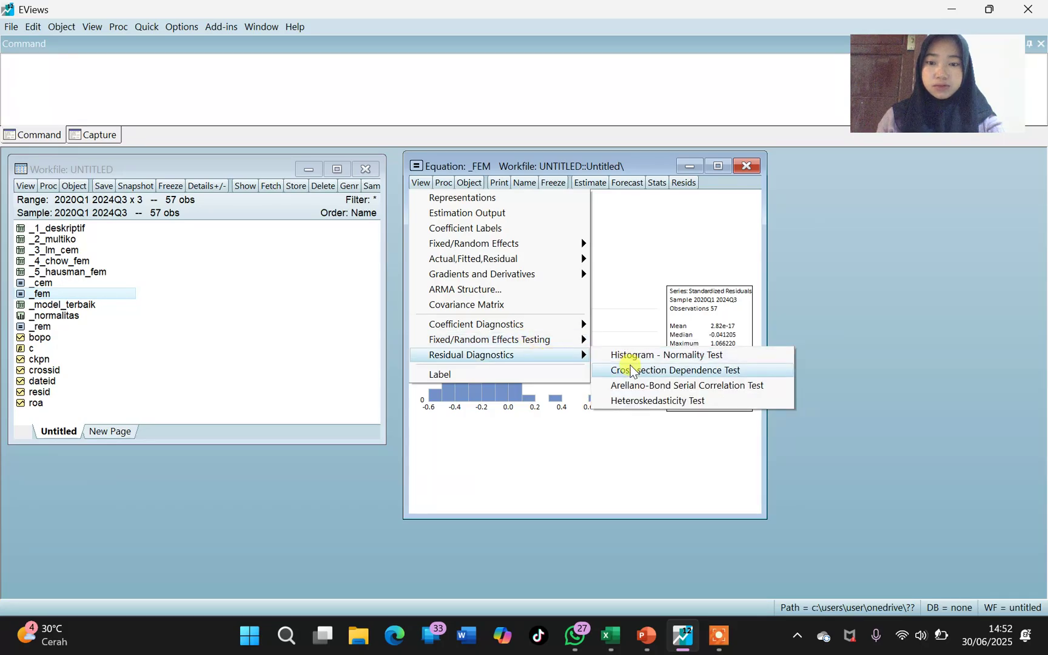
left_click(630, 370)
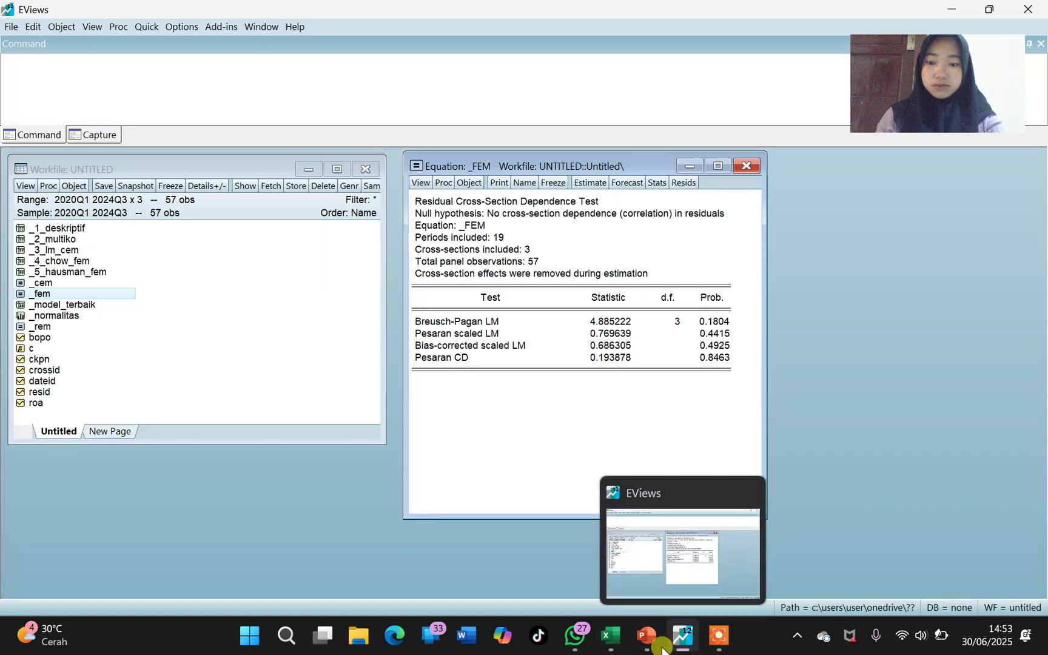
- Switch to the PowerPoint presentation and review the autocorrelation conclusion and the Glejser test stages for the FEM model
mouse_move(648, 638)
left_click(644, 565)
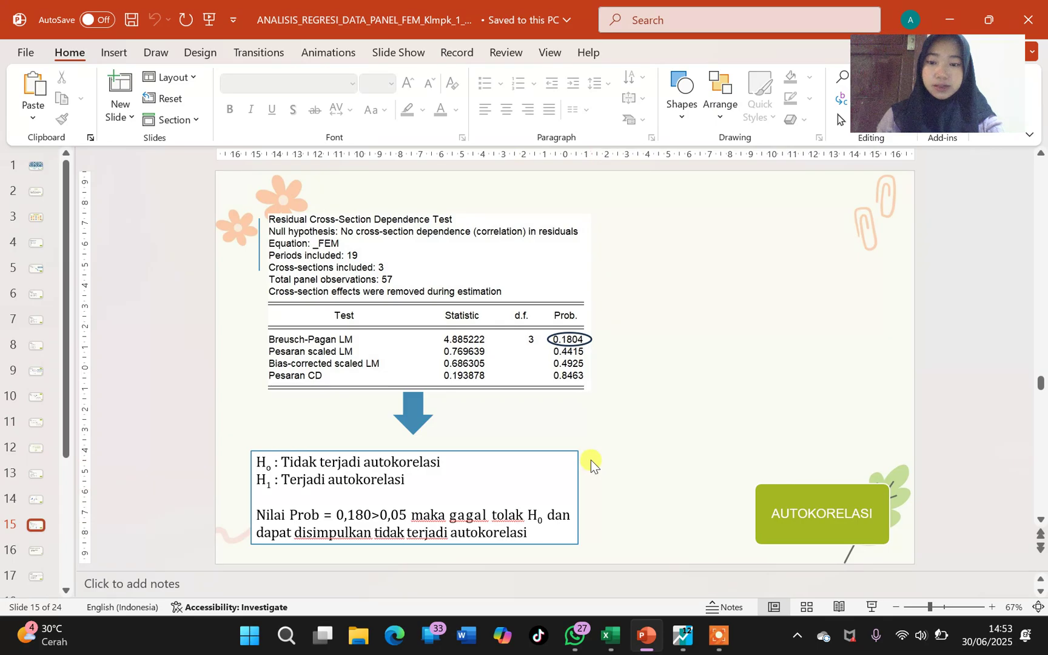
scroll(590, 459, "down", 1)
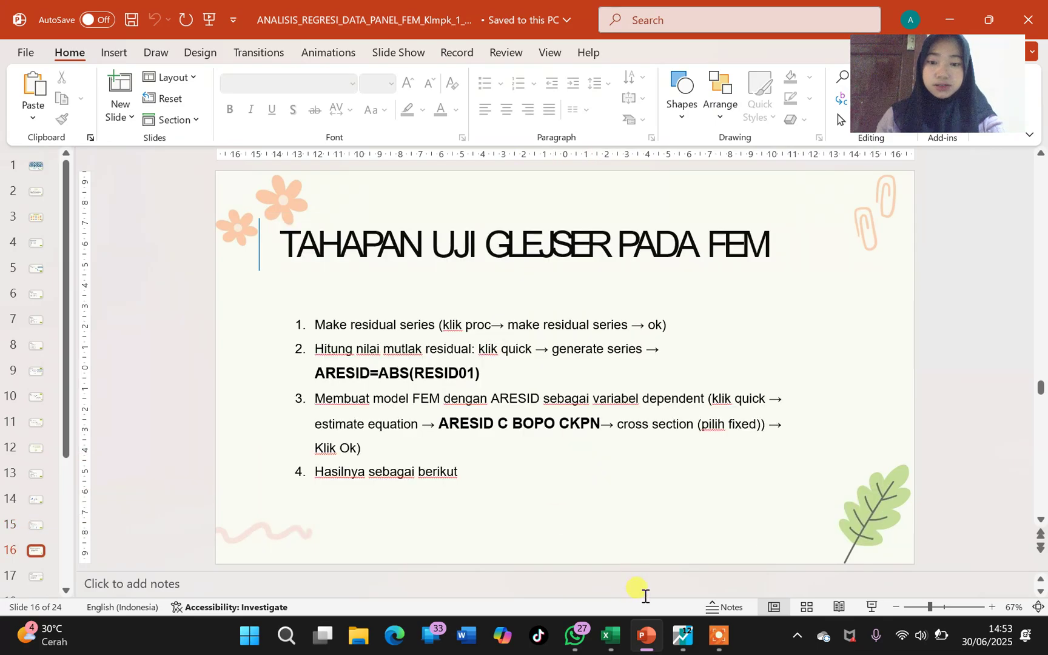
mouse_move(672, 642)
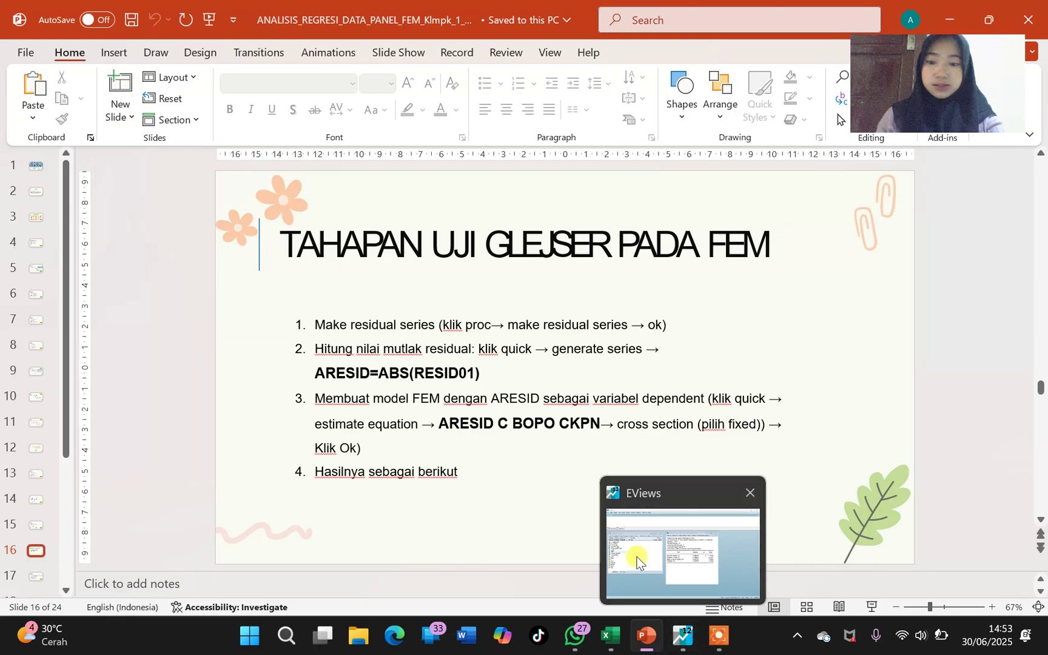
mouse_move(637, 563)
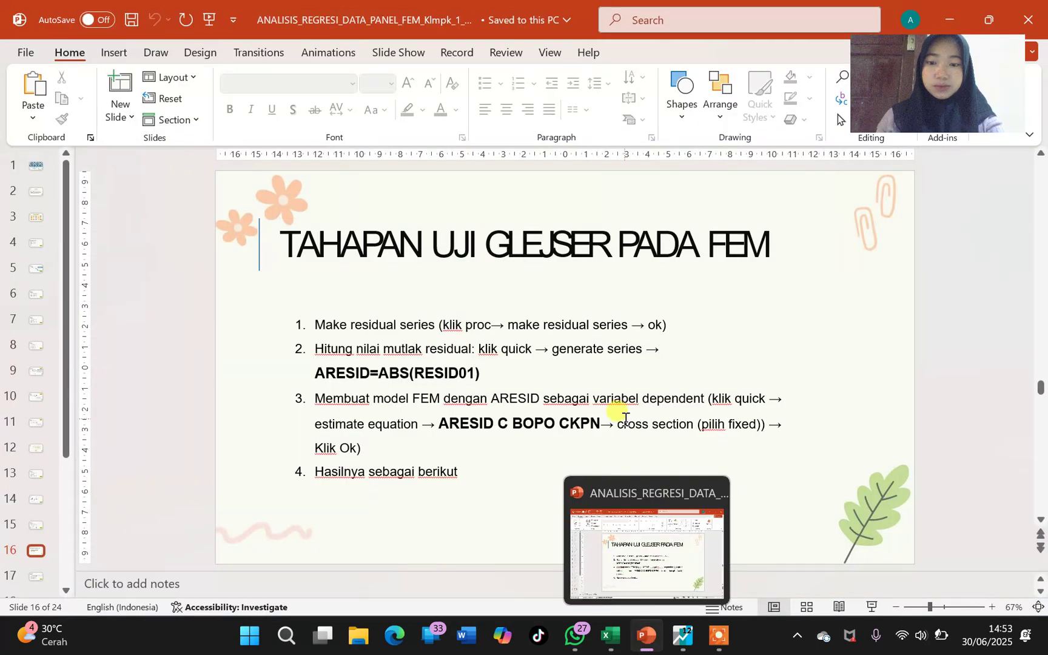
scroll(625, 419, "up", 1)
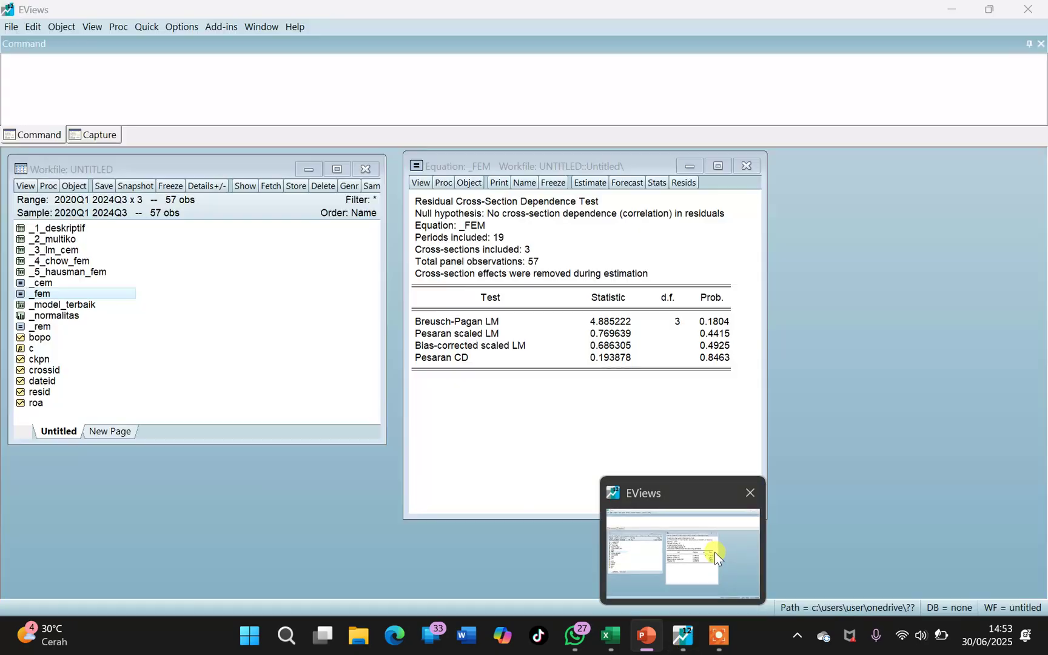
- Back in EViews, freeze the residual cross-section dependence test result as a table and try to name it 8_autokorelasi
left_click(715, 552)
left_click(553, 184)
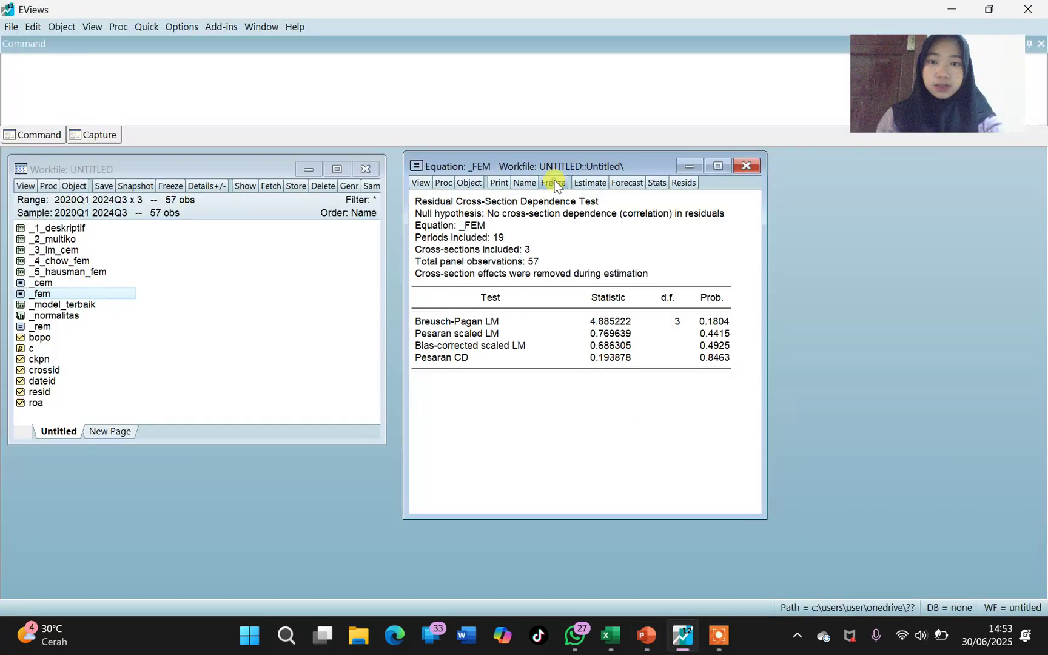
left_click(452, 199)
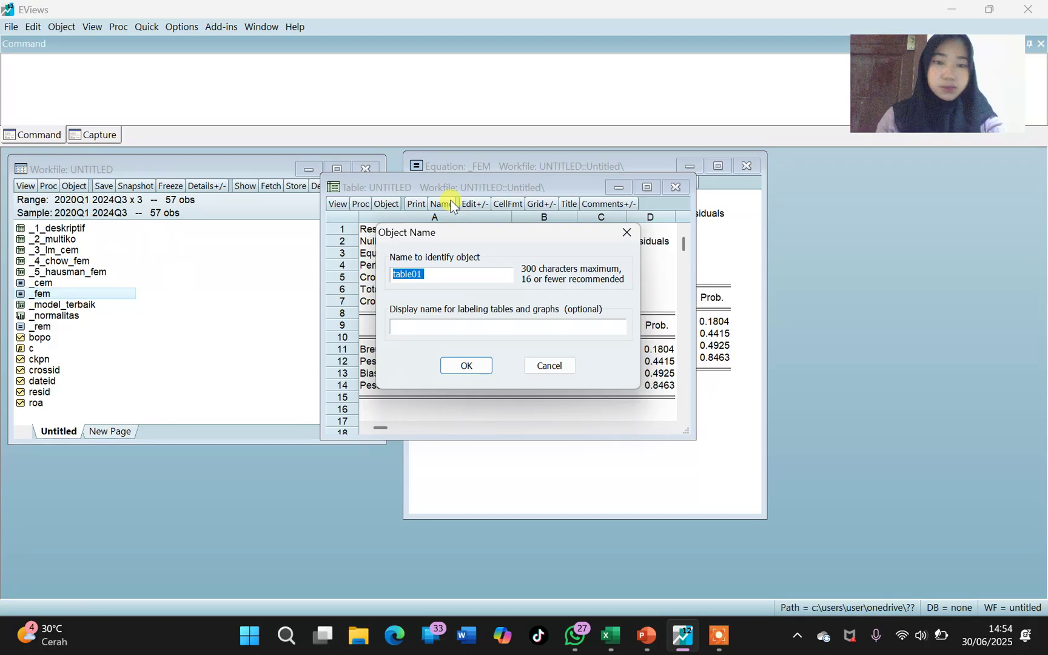
type("8")
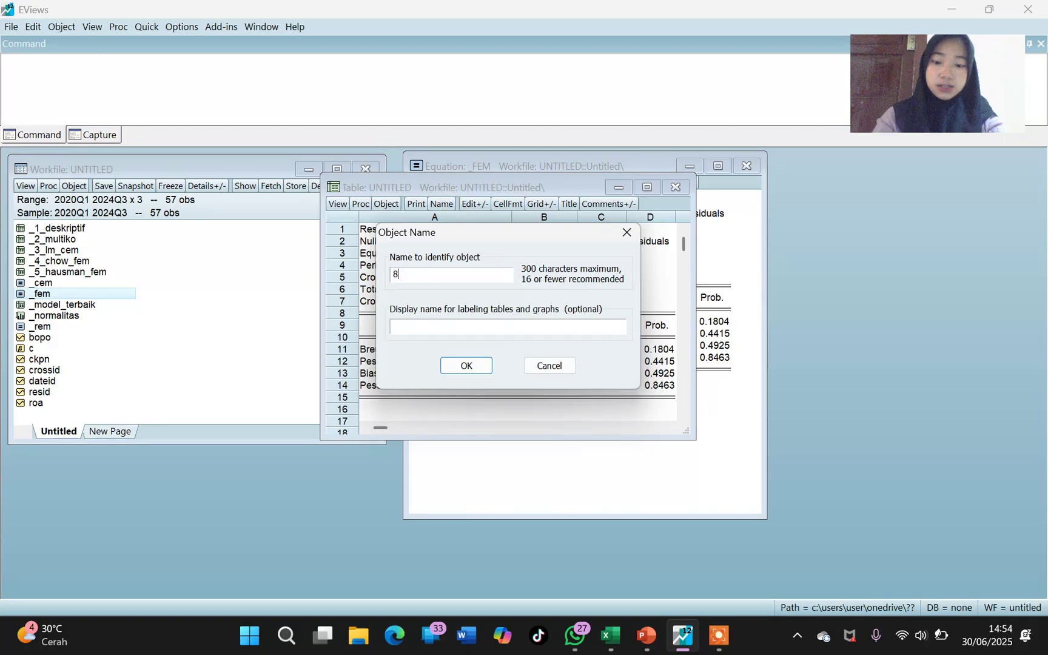
type("_autokorelasi")
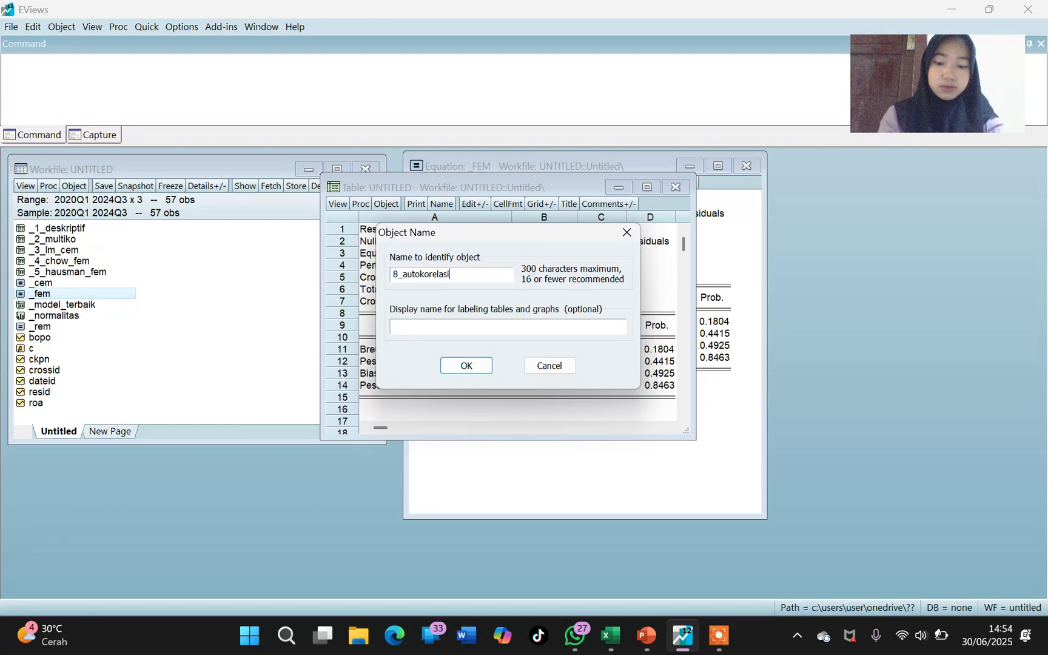
left_click(464, 364)
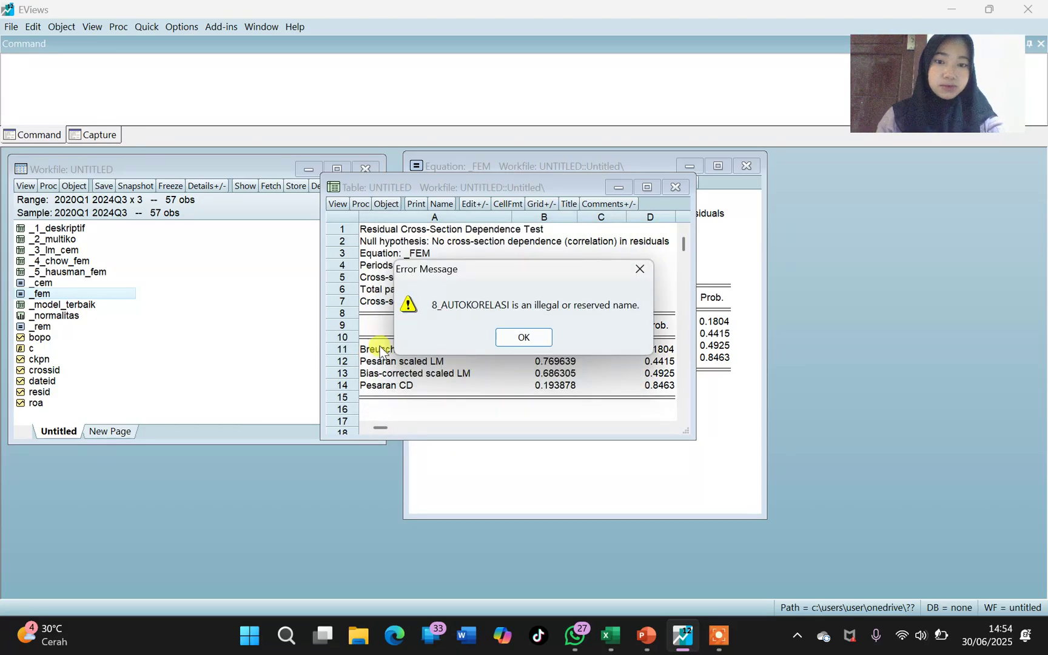
left_click(536, 334)
- Name the frozen cross-section dependence test table _8_autokorelasi
left_click(441, 205)
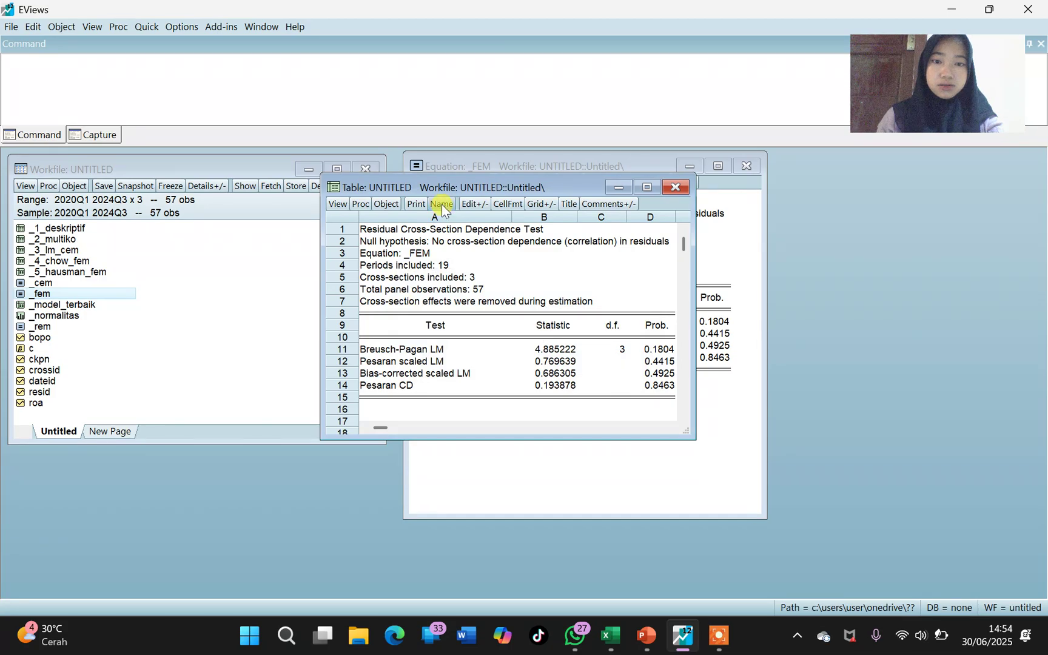
key("BackSpace")
type("_8_autokore")
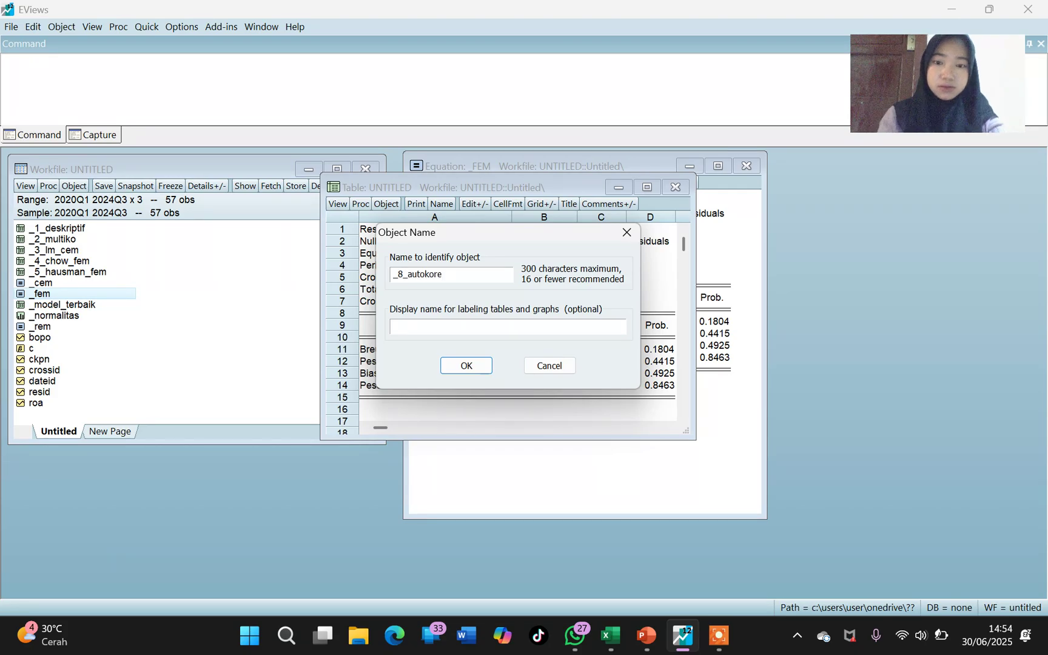
type("lasi")
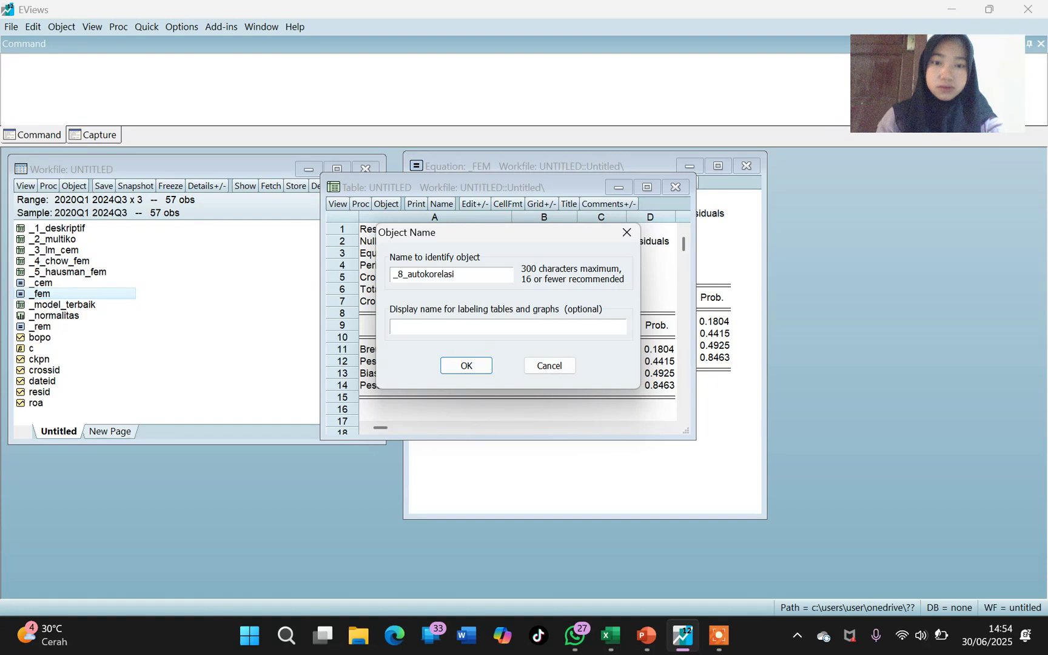
left_click(461, 366)
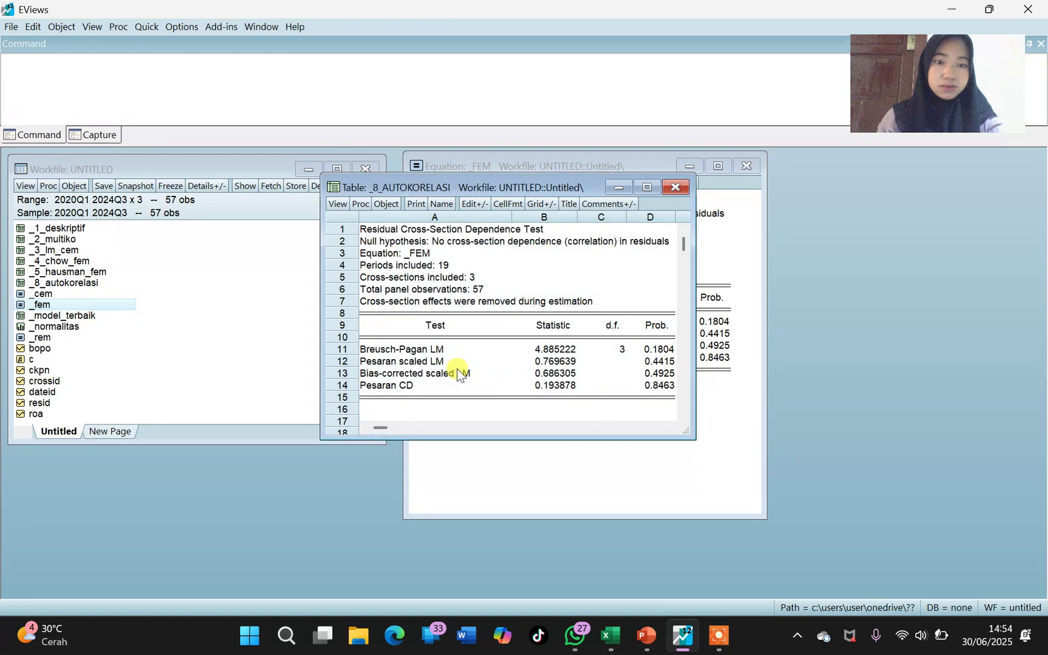
left_click(57, 317)
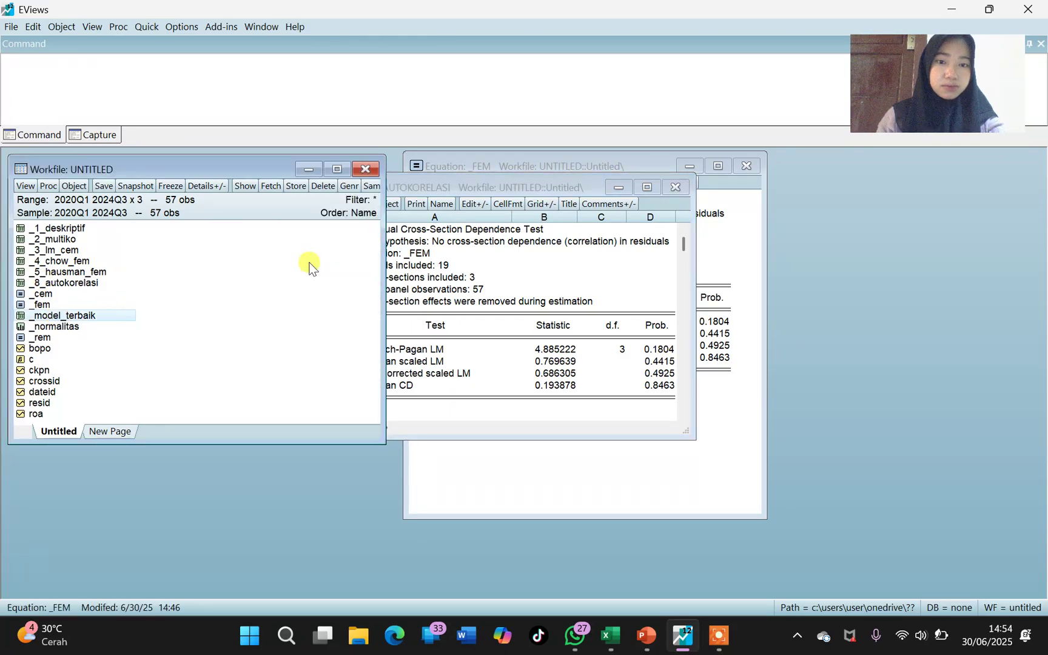
left_click(447, 209)
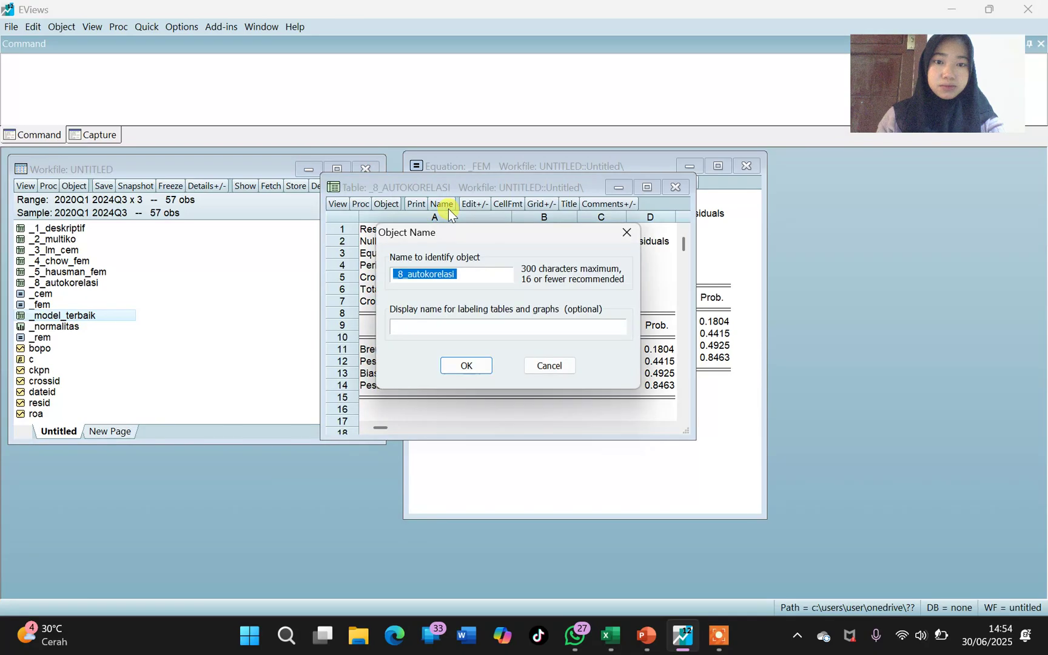
left_click(467, 365)
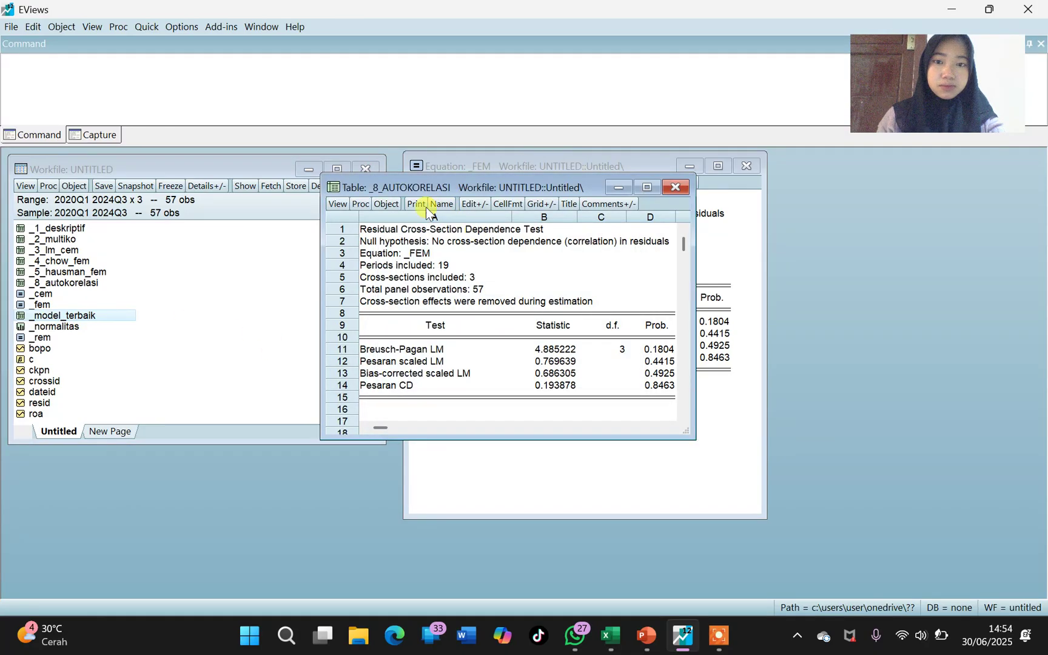
- Open the _model_terbaik table and rename it as _6_model_terbaik
double_click(110, 314)
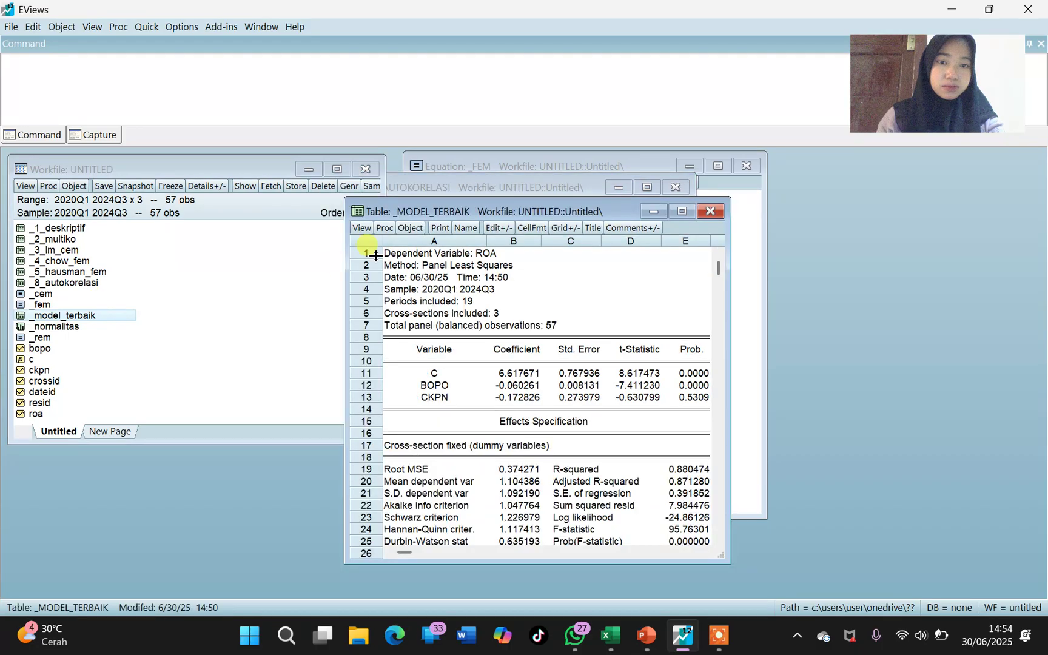
left_click(466, 228)
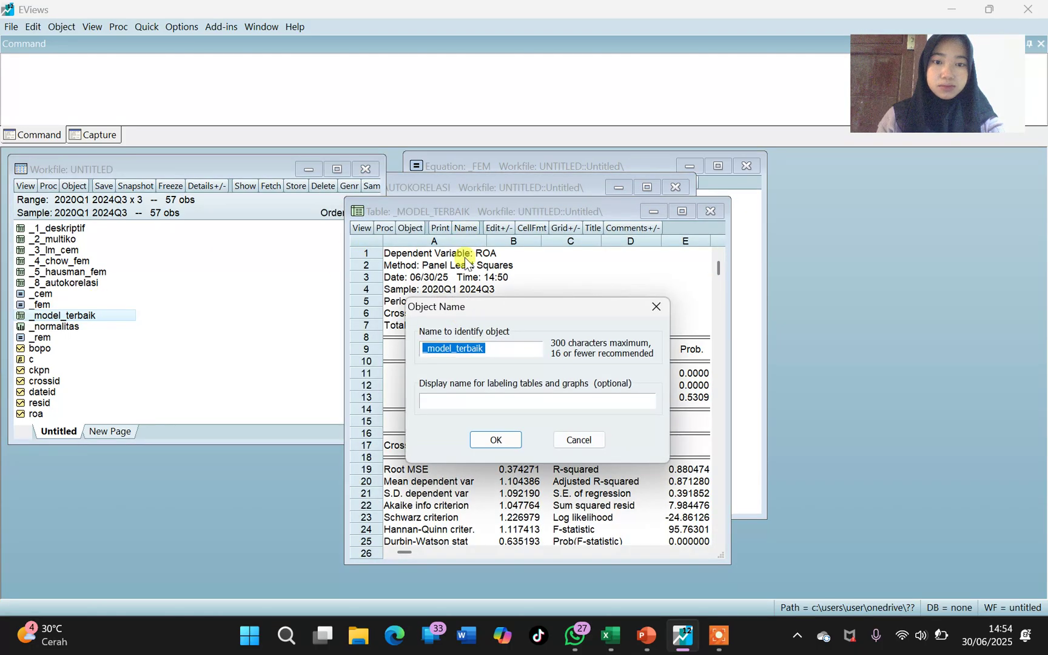
left_click(429, 349)
type("6_")
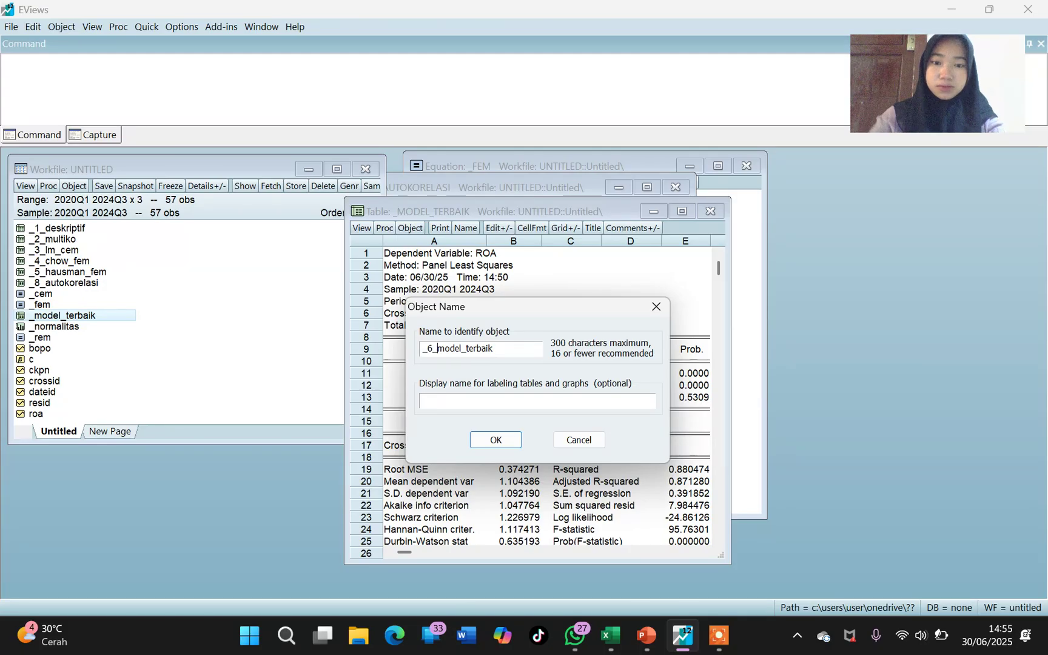
left_click(496, 439)
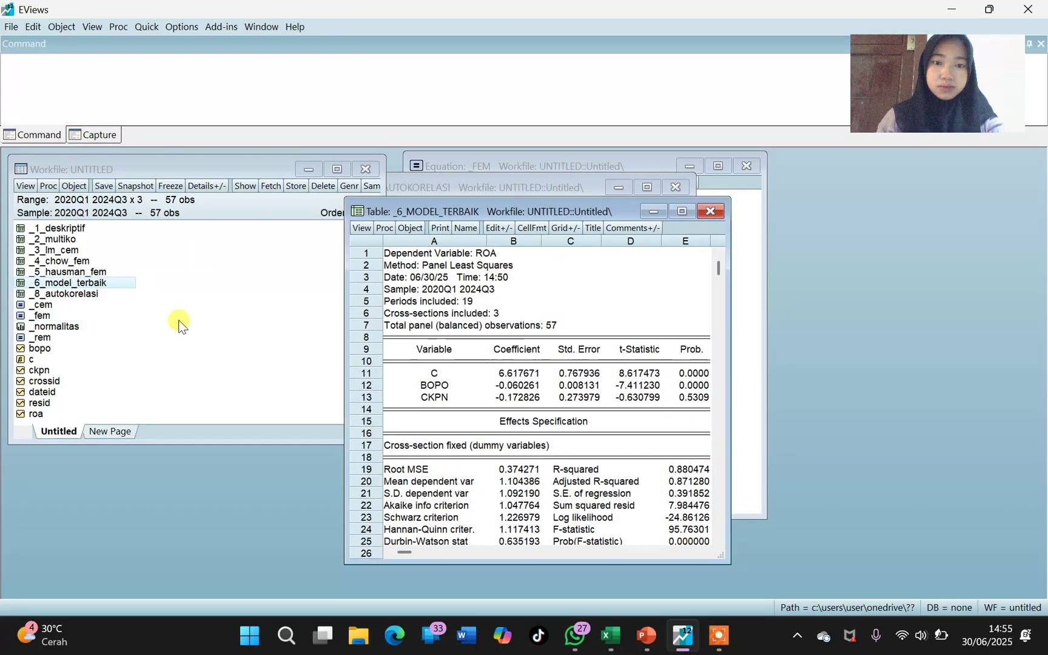
- Rename the _normalitas graph as _7_normalitas and close the graph
double_click(66, 328)
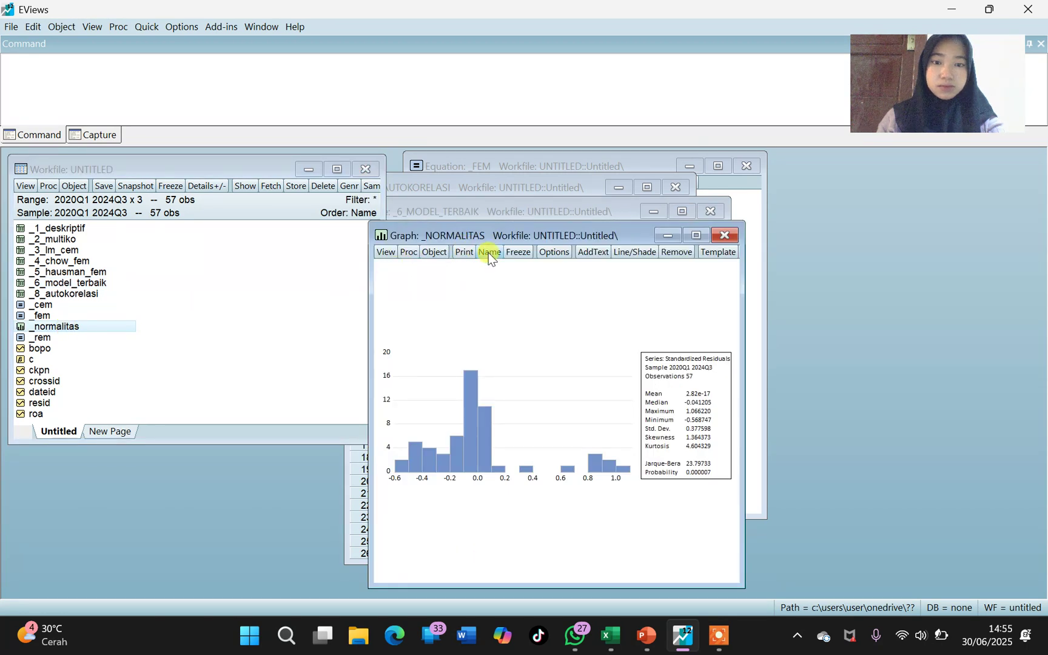
left_click(488, 252)
left_click(448, 376)
type("7")
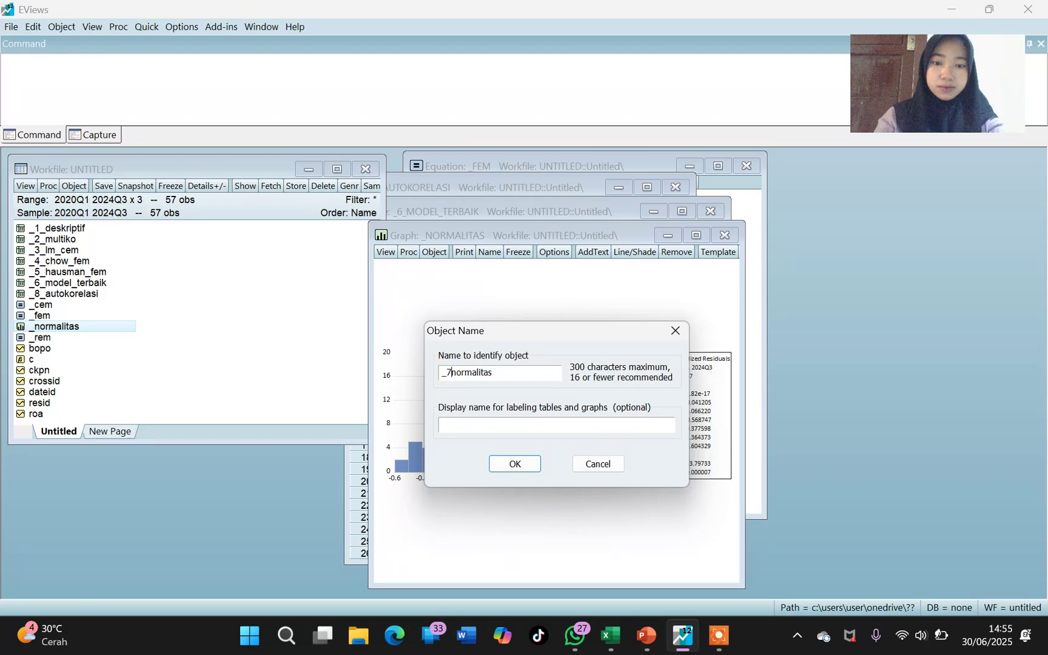
type("_")
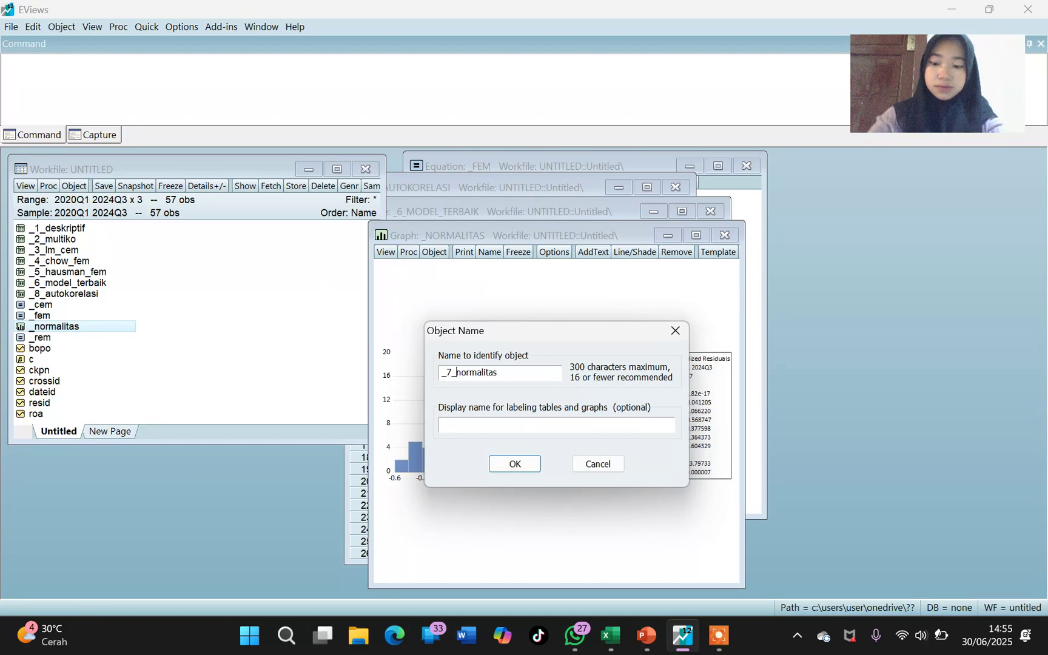
left_click(515, 463)
left_click(725, 235)
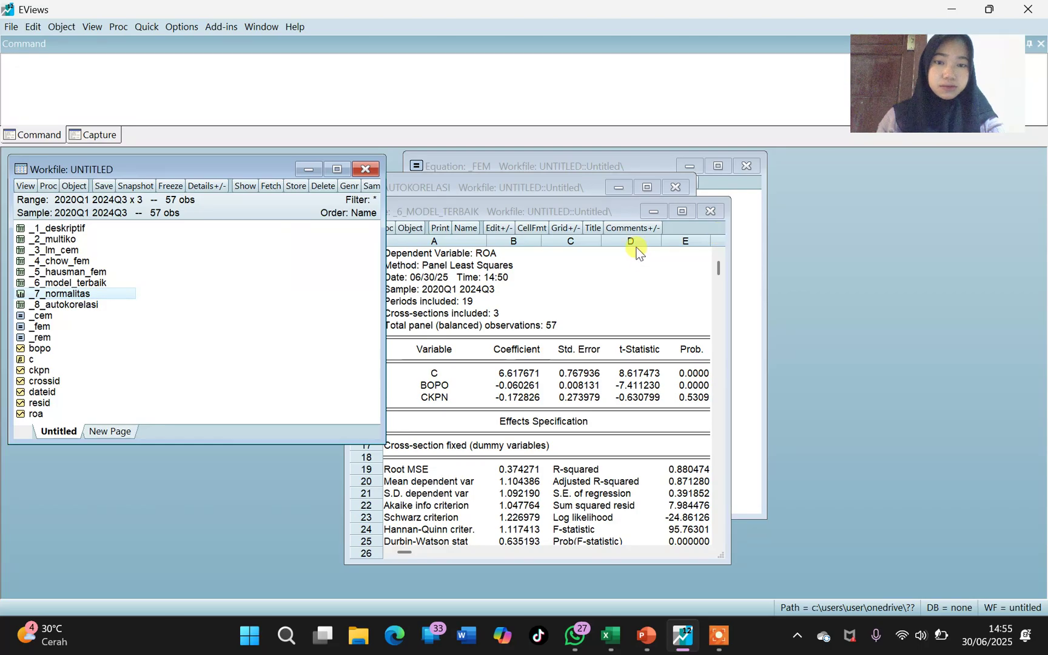
- Close the _6_model_terbaik and _8_autokorelasi tables
left_click(712, 212)
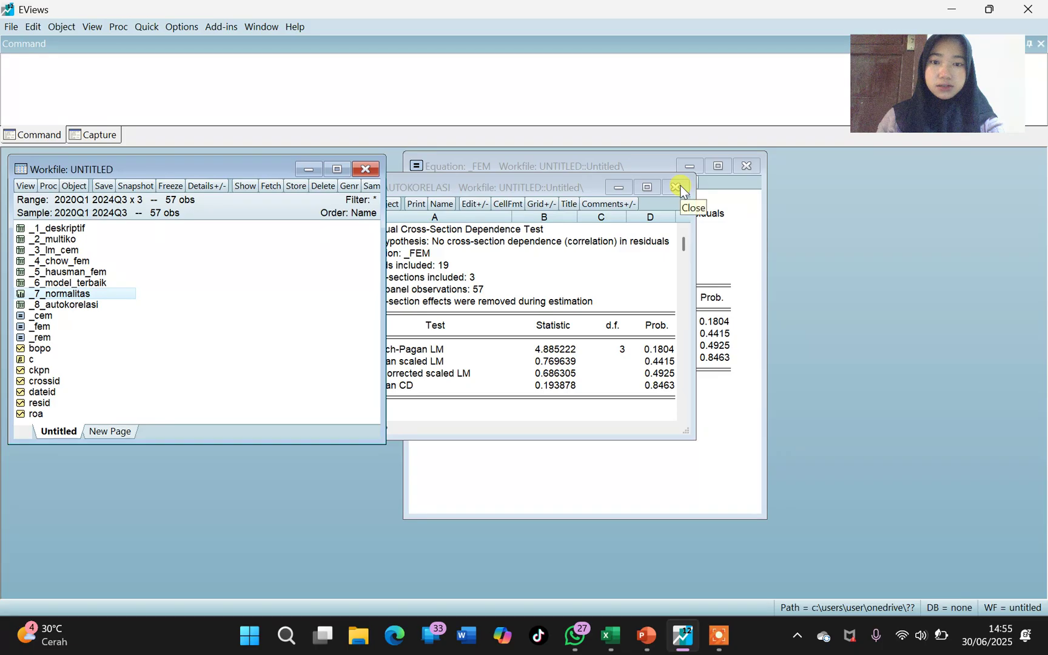
left_click(562, 190)
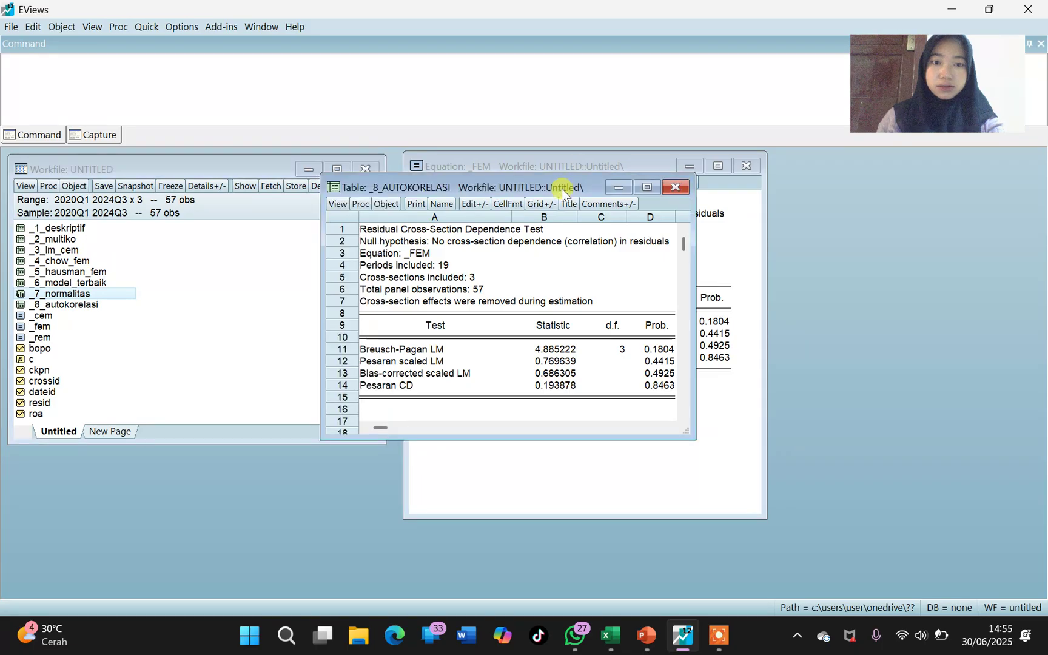
left_click(675, 187)
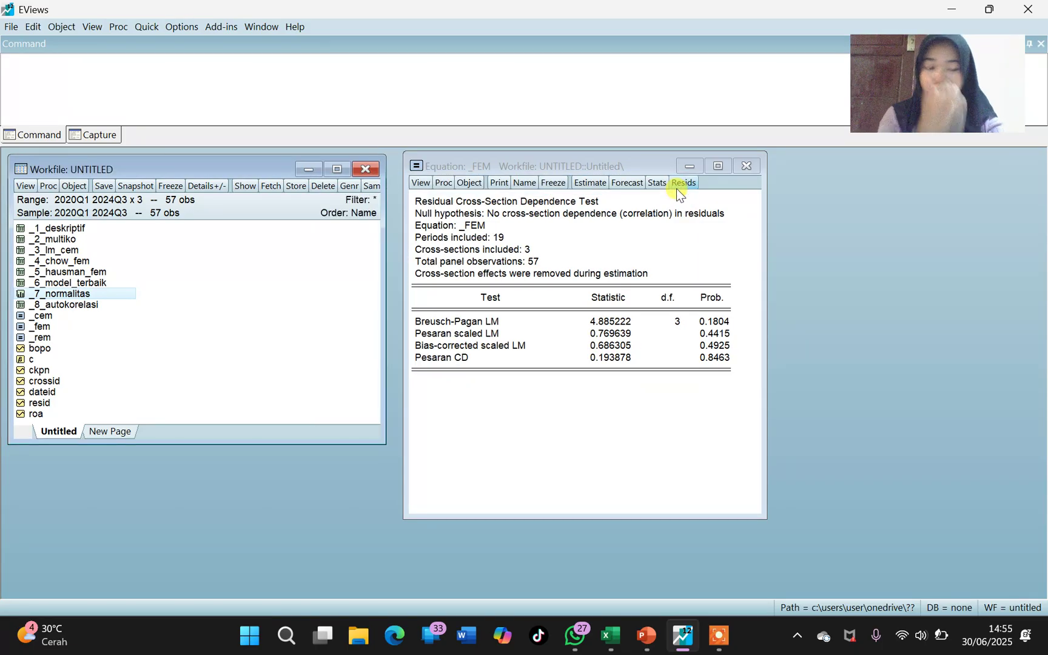
- Try to run the residual Heteroskedasticity Test on the _fem equation
left_click(419, 182)
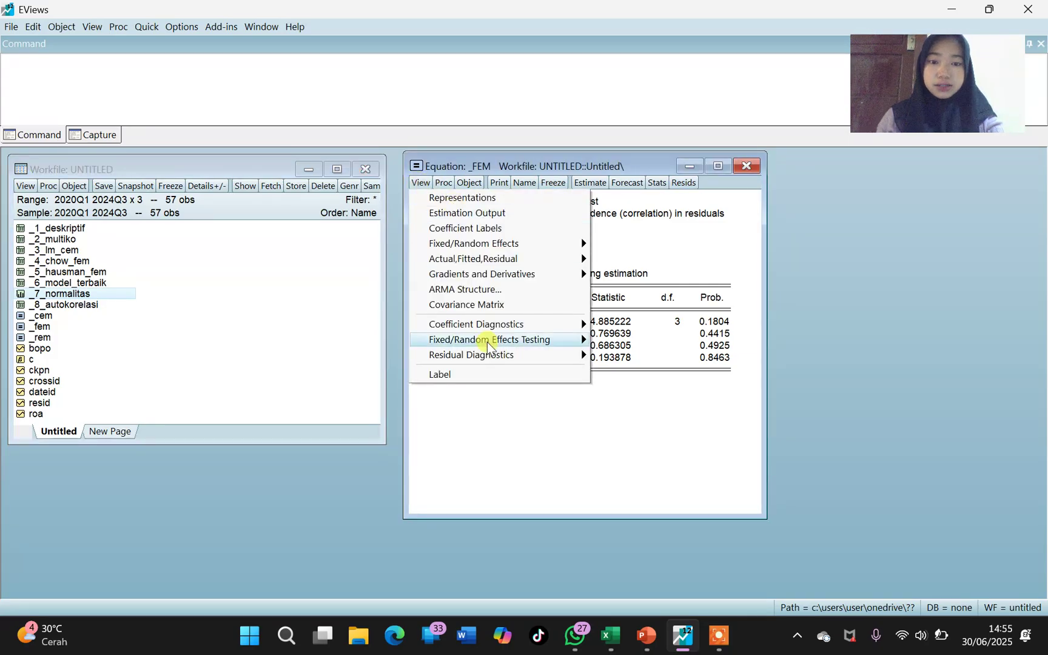
mouse_move(488, 351)
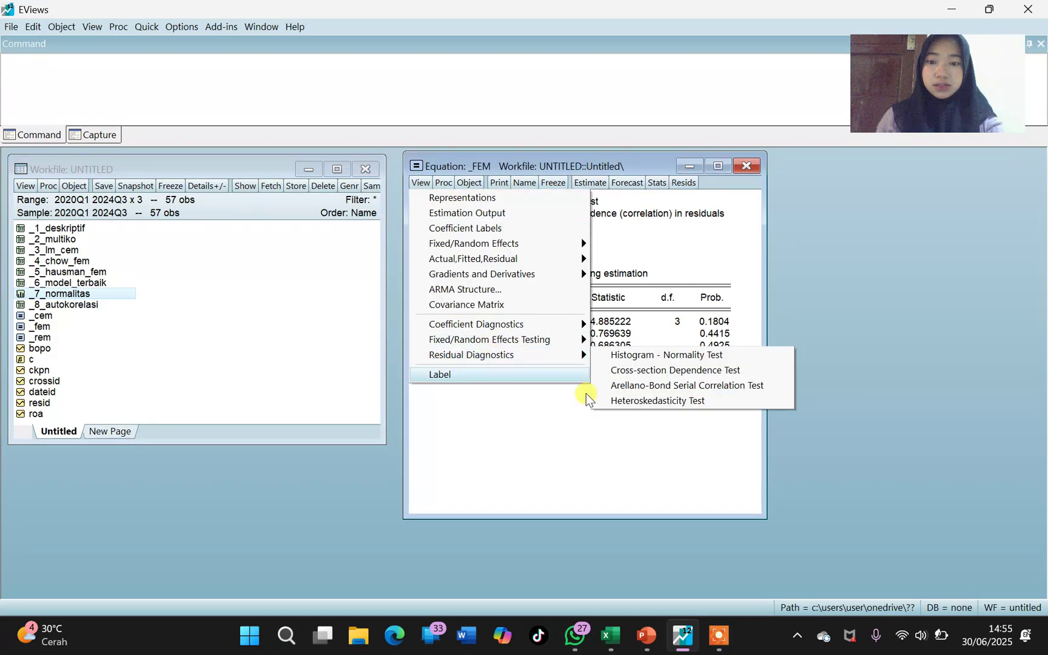
left_click(628, 401)
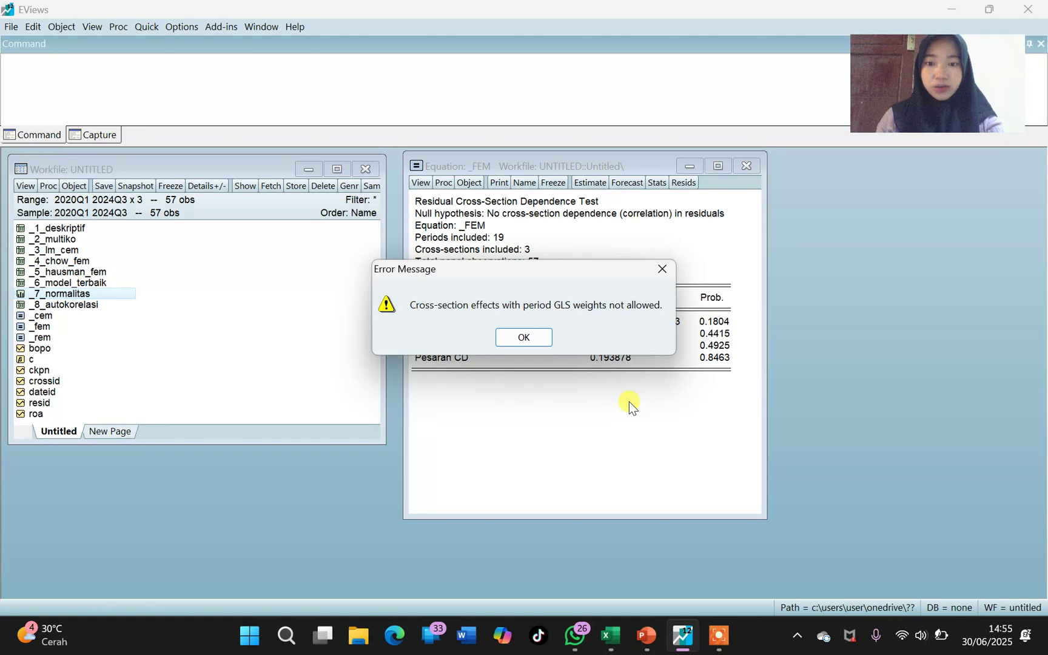
left_click(534, 339)
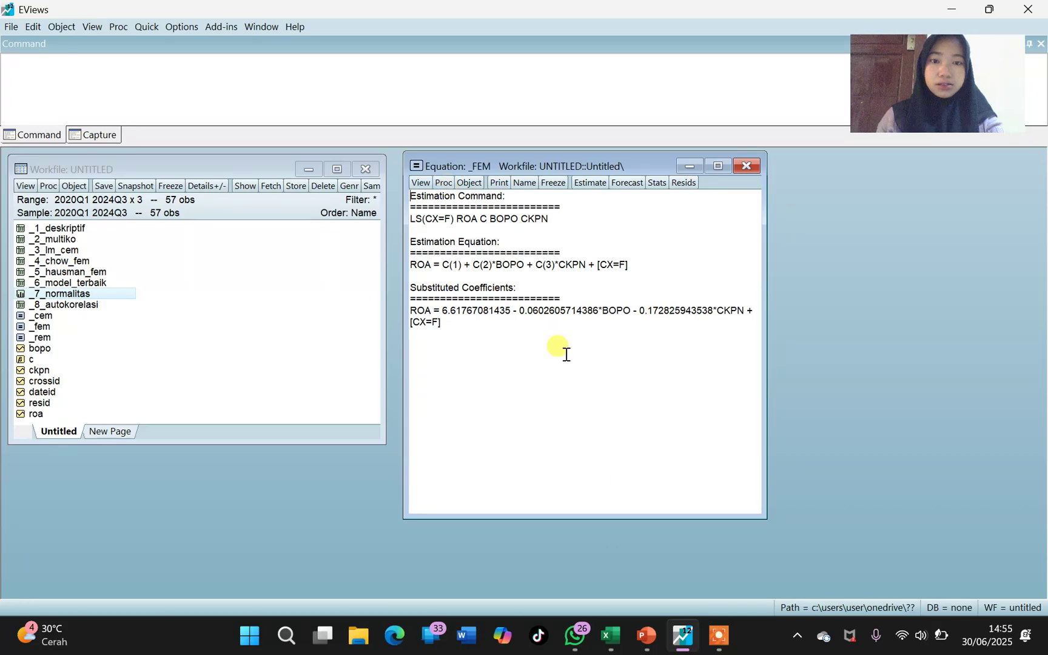
- Switch to the PowerPoint presentation and review the steps of the Glejser test on the slide Tahapan Uji Glejser pada FEM
mouse_move(646, 645)
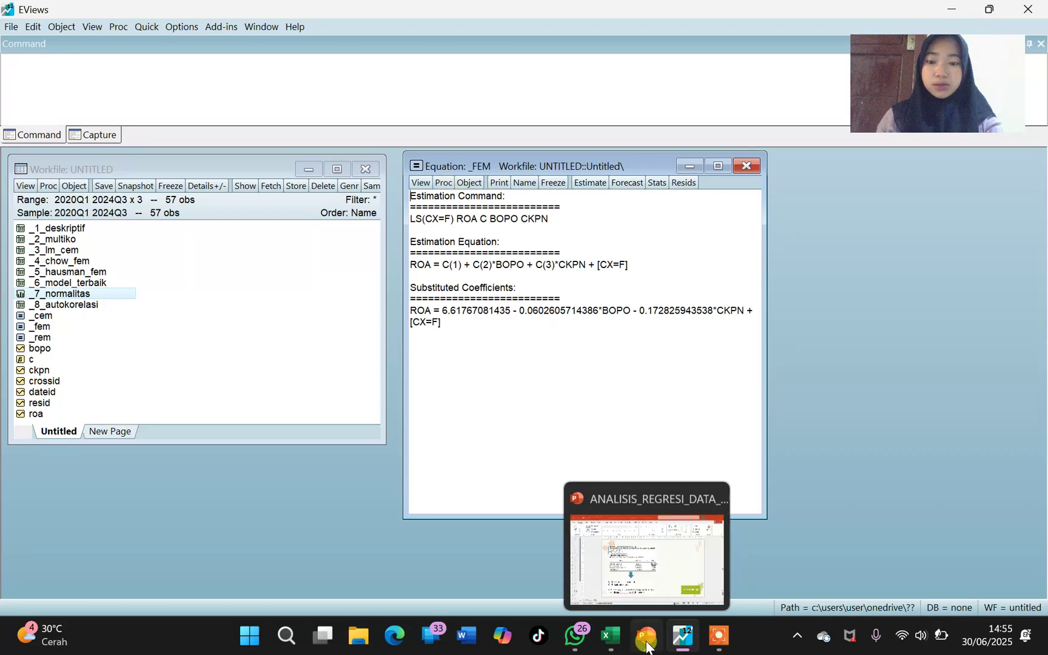
left_click(633, 528)
scroll(634, 529, "down", 1)
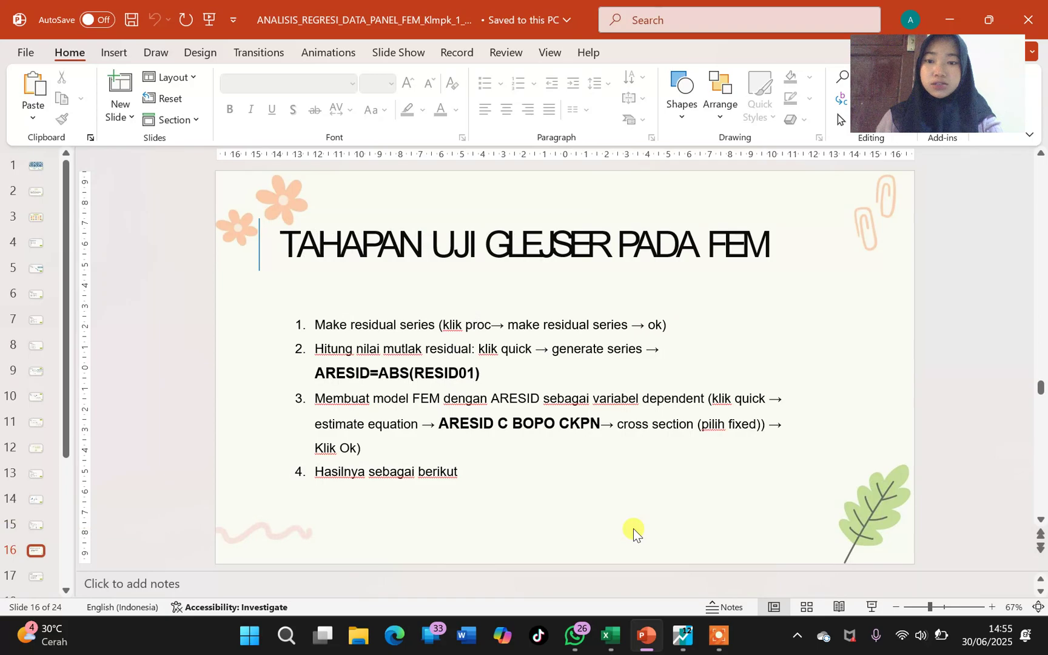
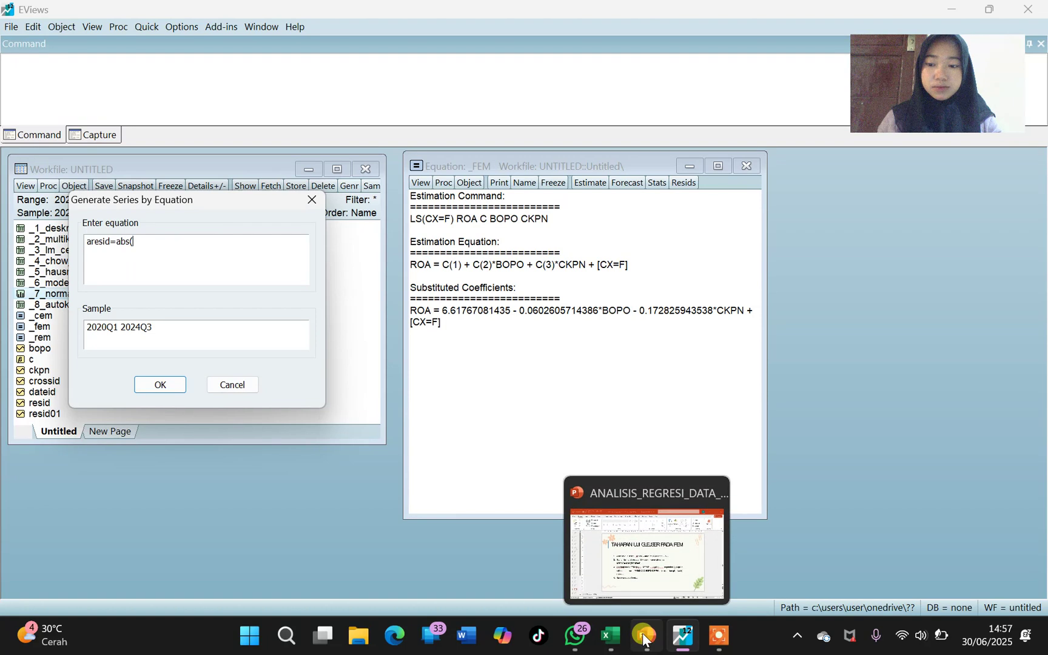
- Generate a series for 2020Q1 2024Q3 with the equation aresid=abs(resid01), checking it against the Glejser steps in the PowerPoint presentation
mouse_move(649, 558)
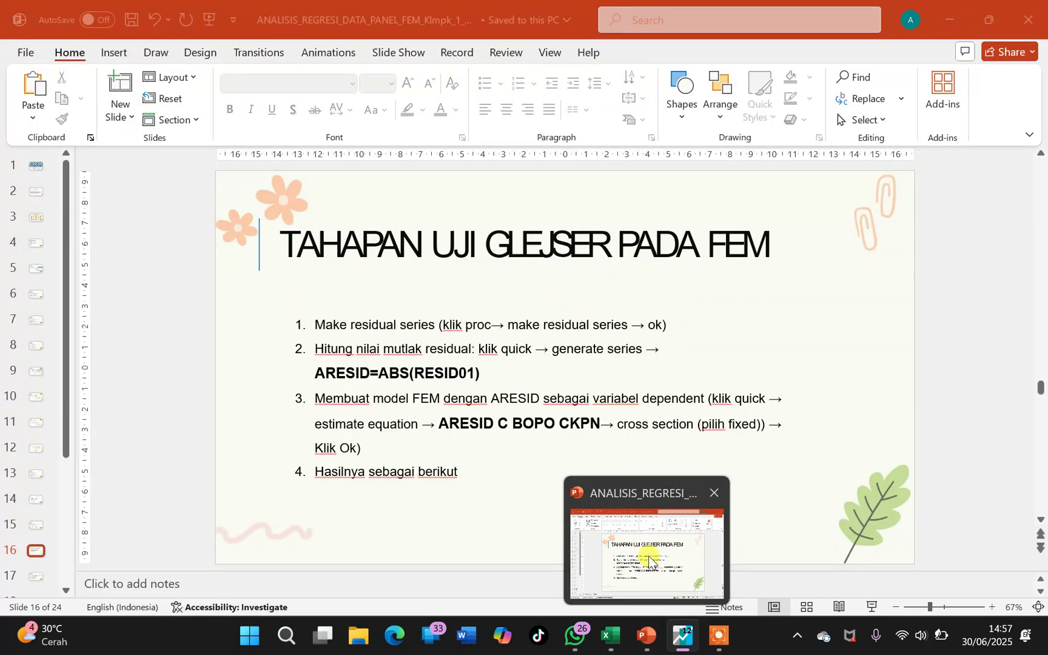
type("resid=abs(resid")
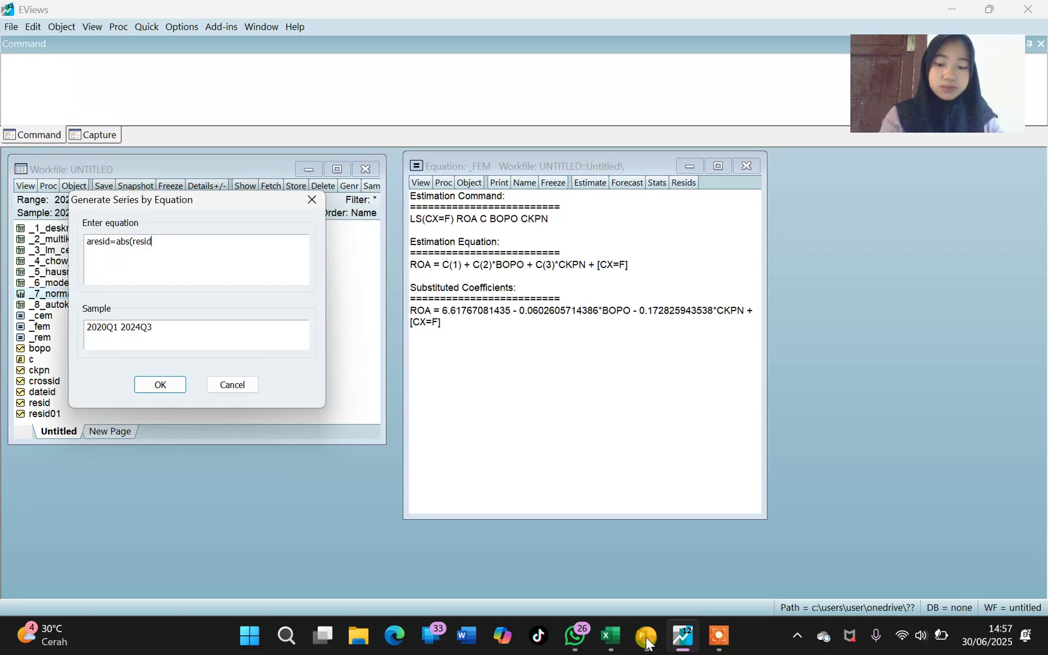
type("o")
key("BackSpace")
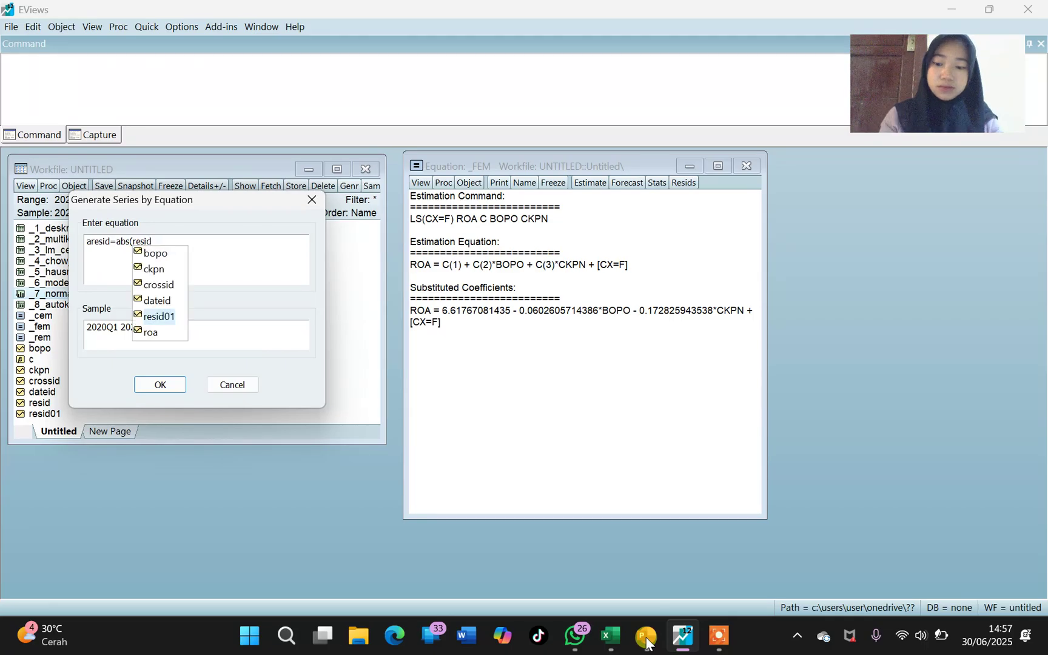
type("01")
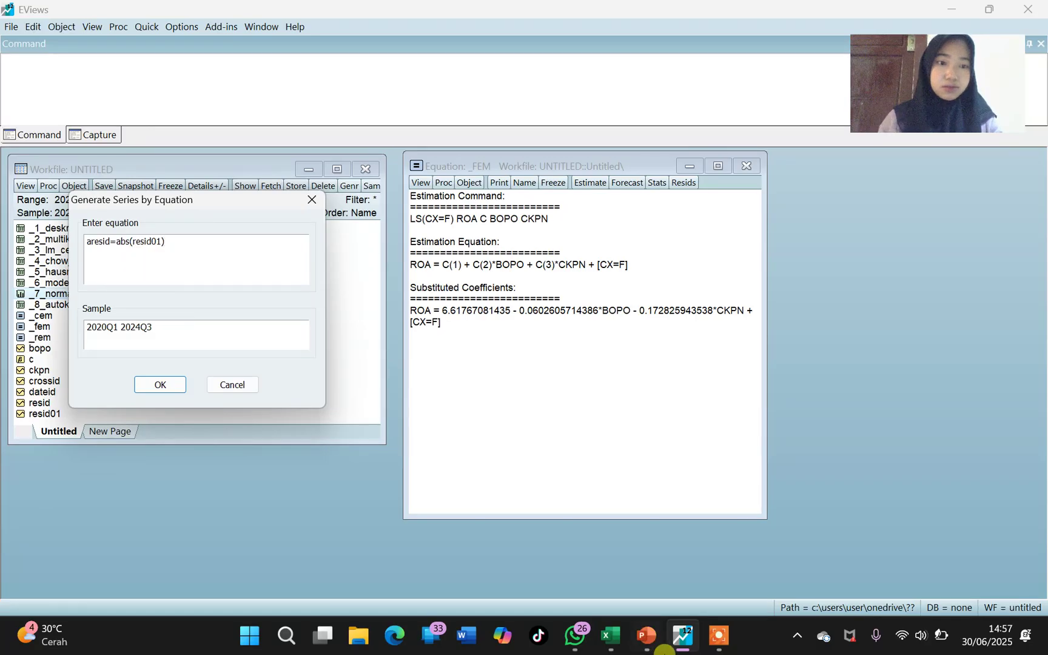
left_click(612, 554)
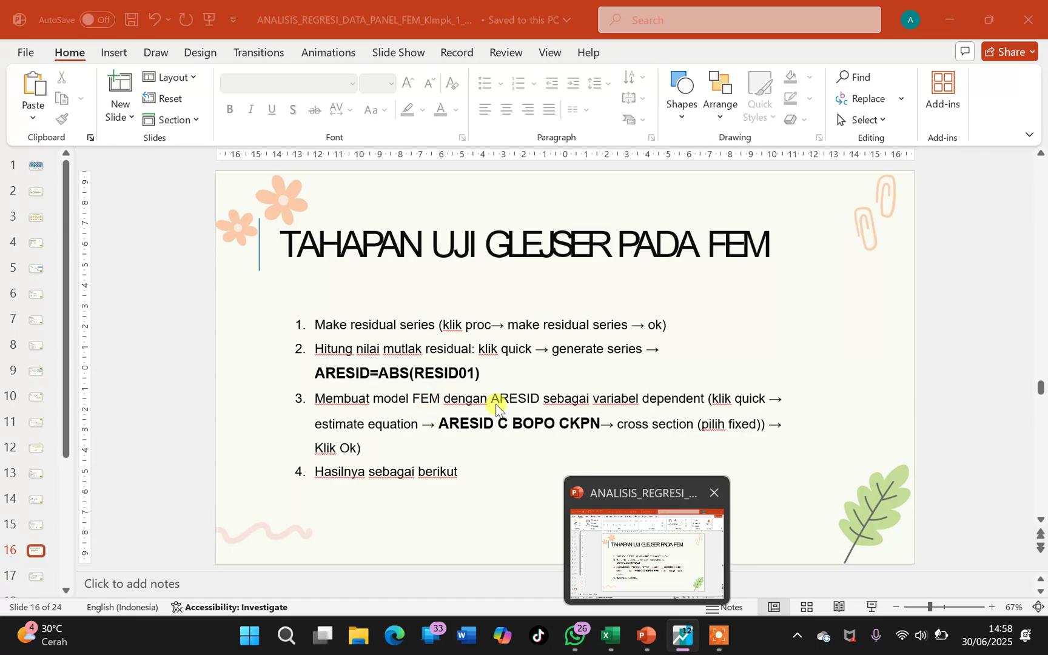
left_click(682, 635)
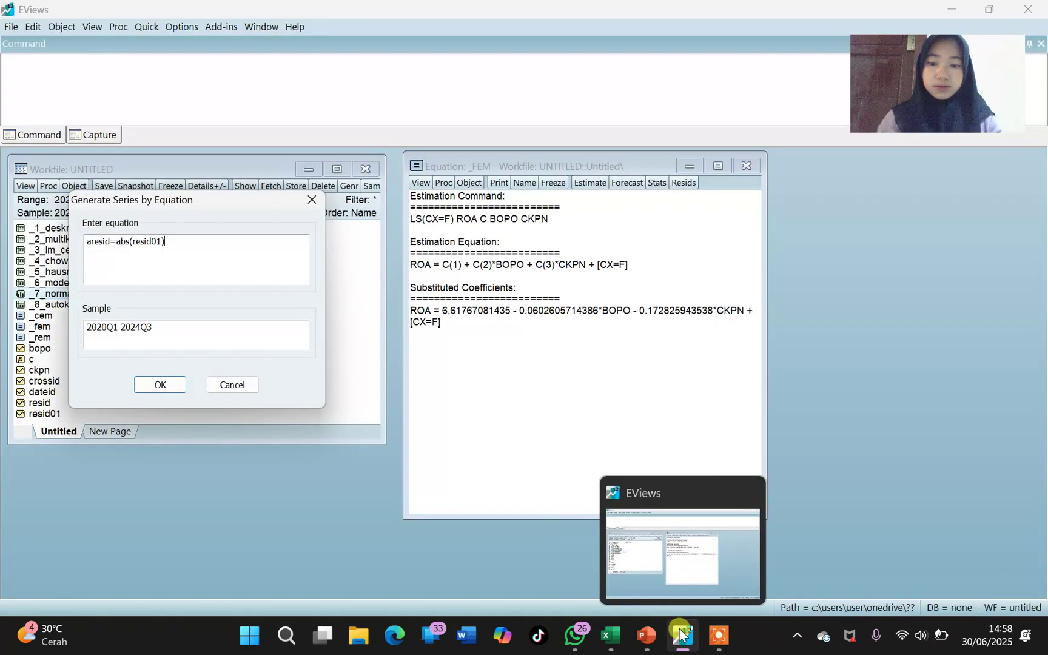
left_click(158, 382)
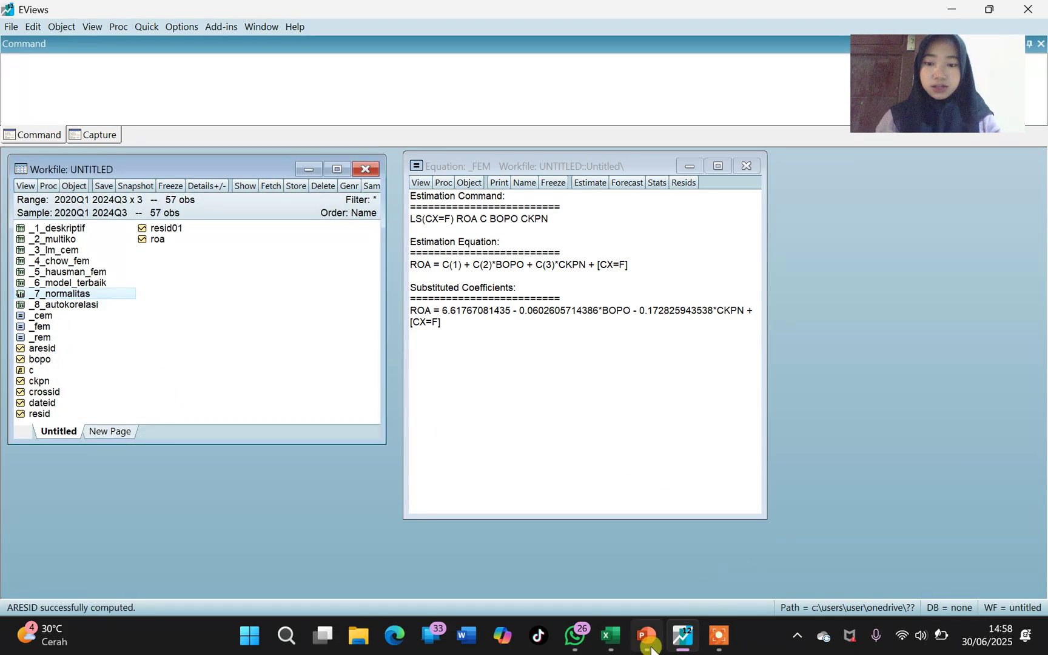
- Start a new equation estimation and specify it as aresid c bopo ckpn, following the Glejser steps in the PowerPoint presentation
mouse_move(646, 644)
left_click(647, 545)
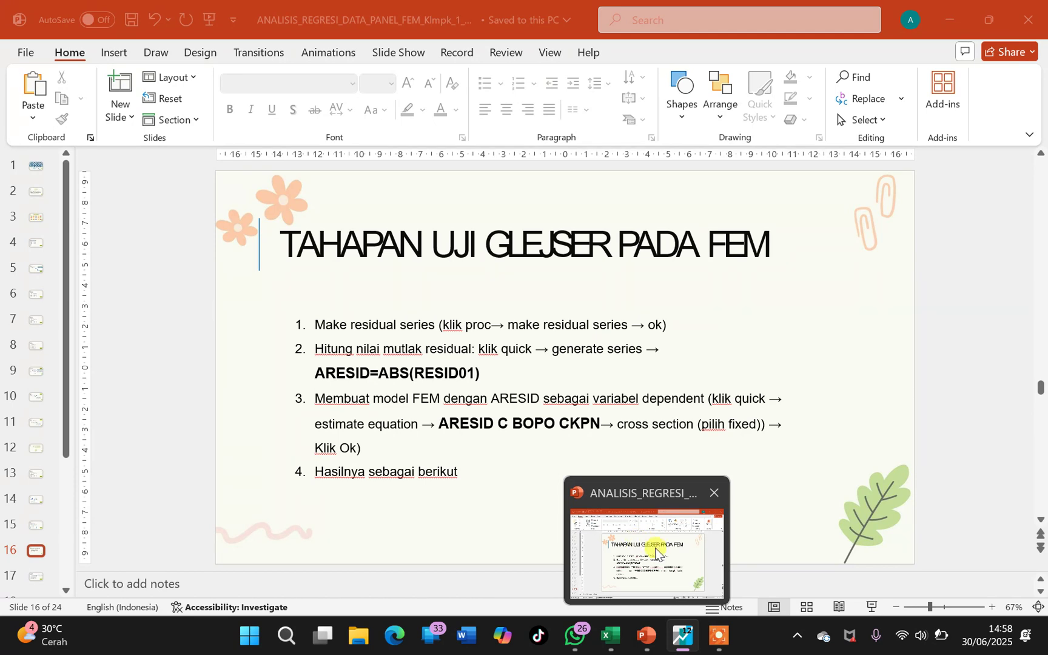
left_click(681, 638)
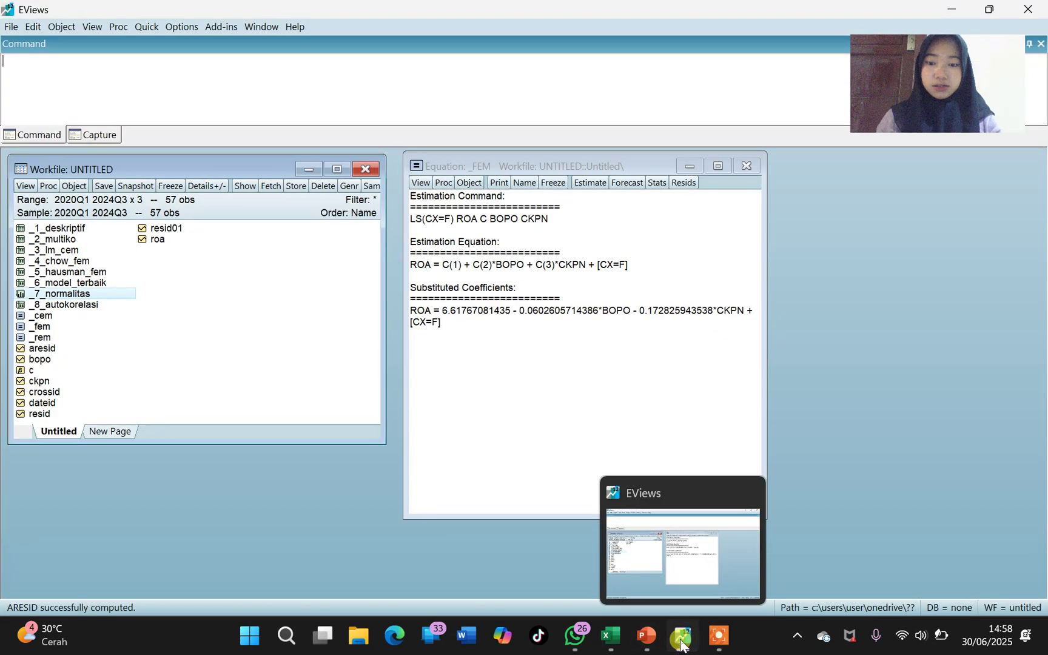
left_click(681, 640)
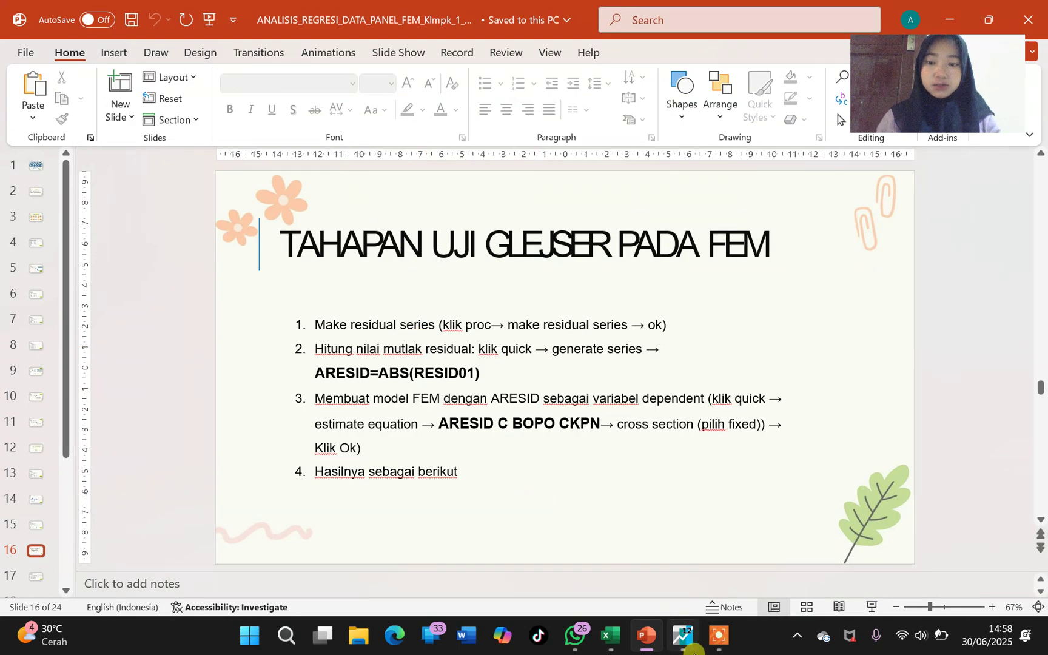
left_click(692, 647)
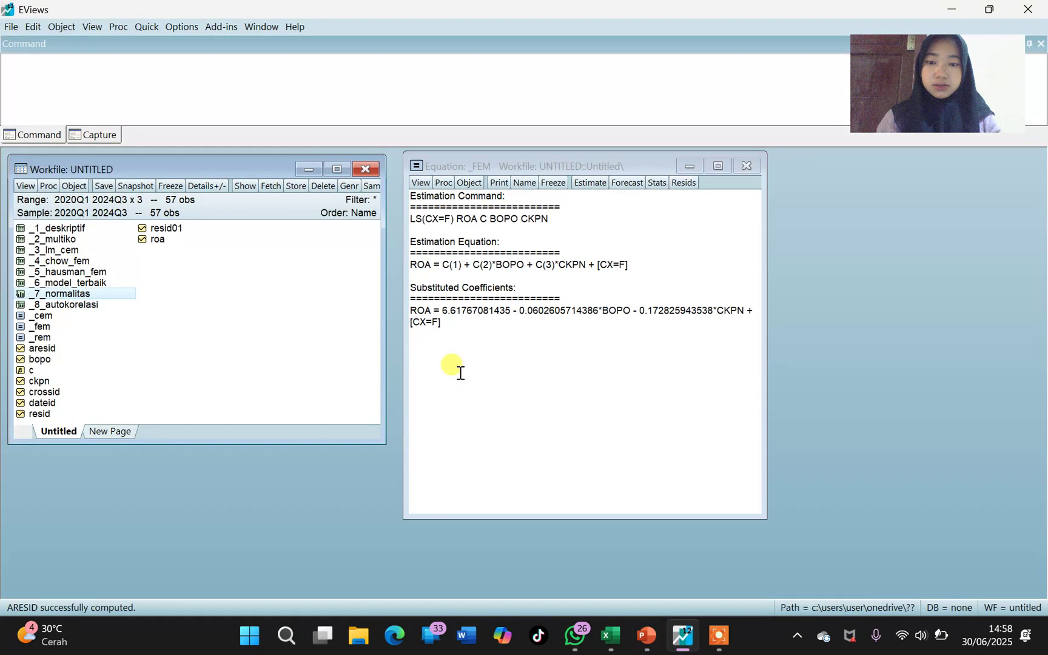
left_click(139, 26)
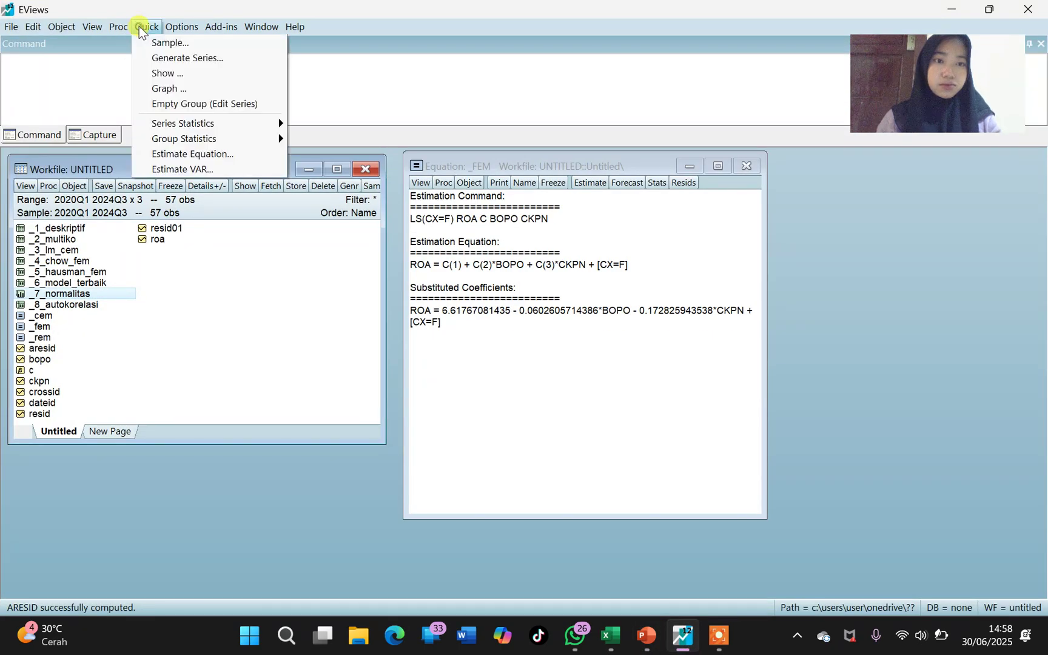
left_click(186, 152)
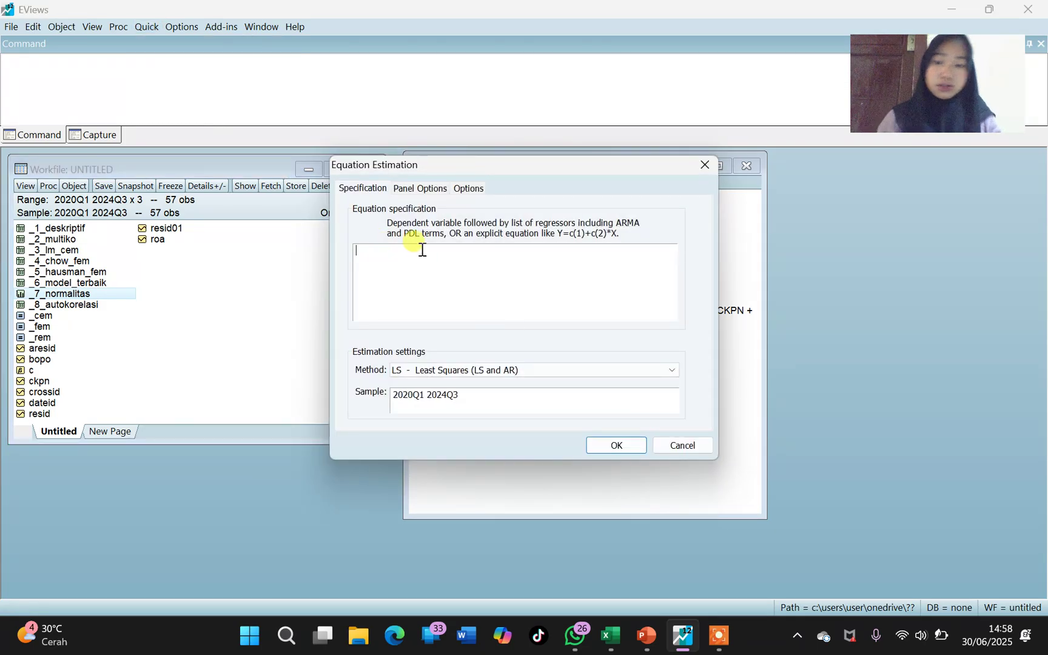
left_click(410, 272)
type("aresid")
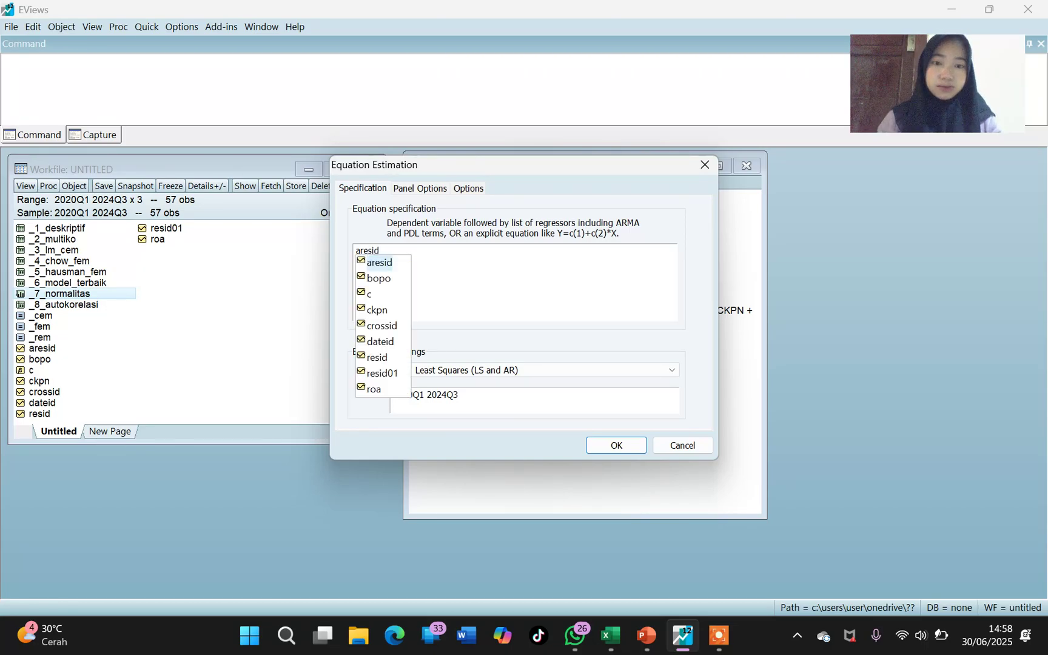
mouse_move(646, 635)
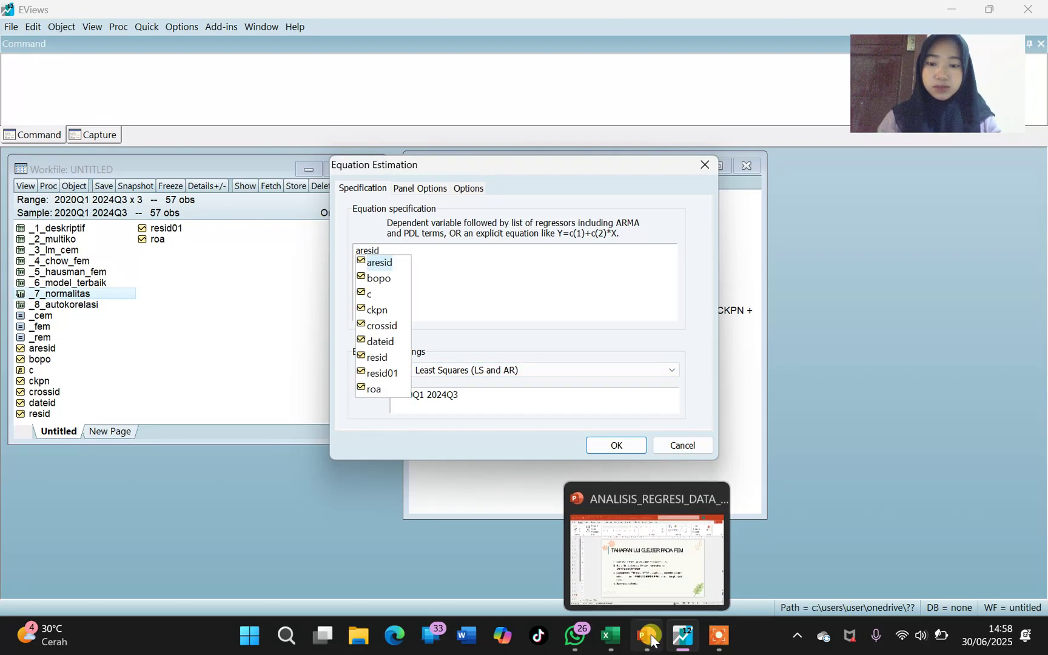
mouse_move(639, 559)
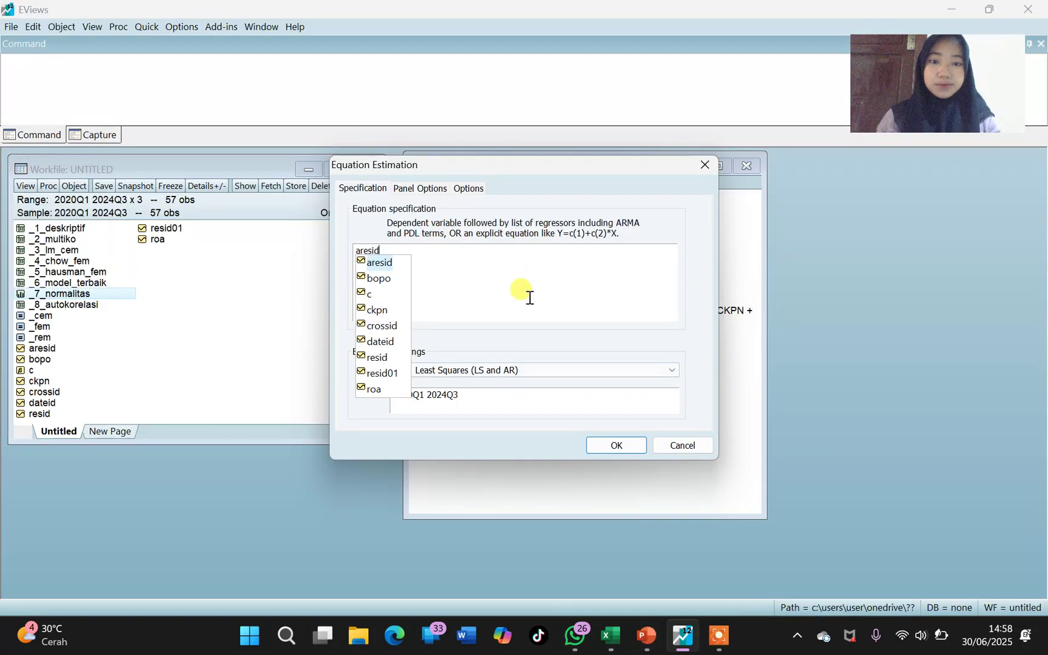
type("c bopo ckpn")
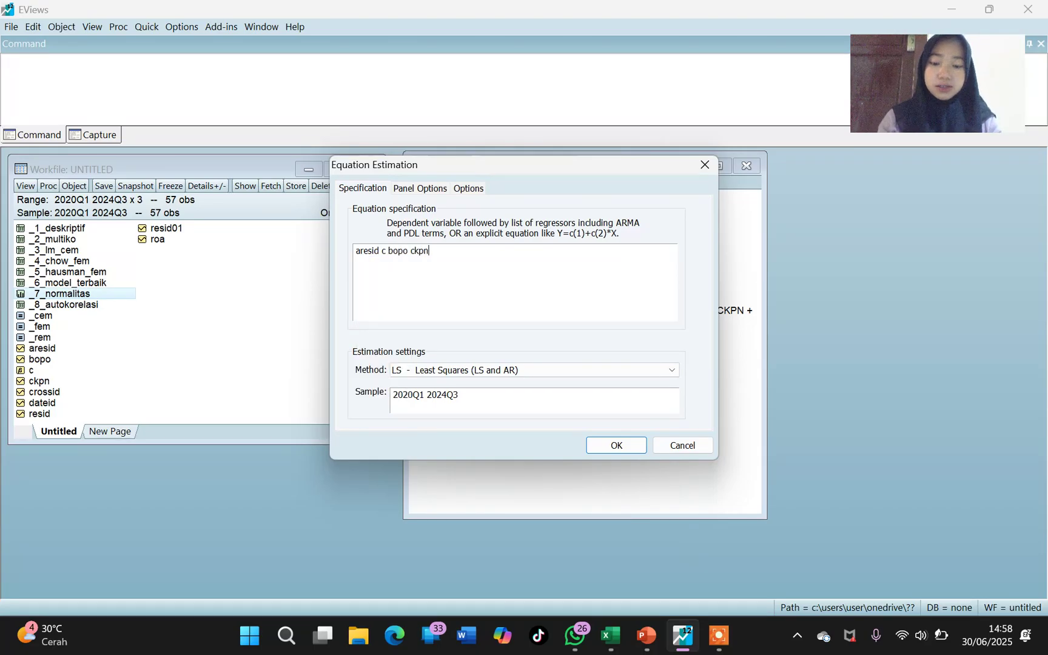
- Set the cross-section effects to Fixed and estimate the ARESID equation
left_click(412, 188)
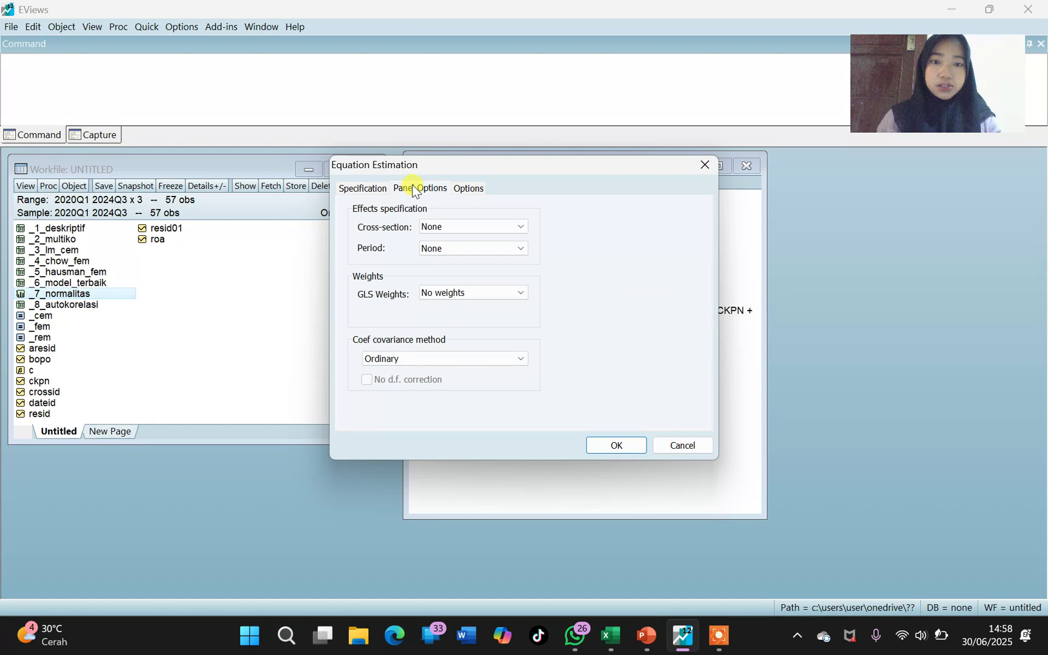
left_click(448, 226)
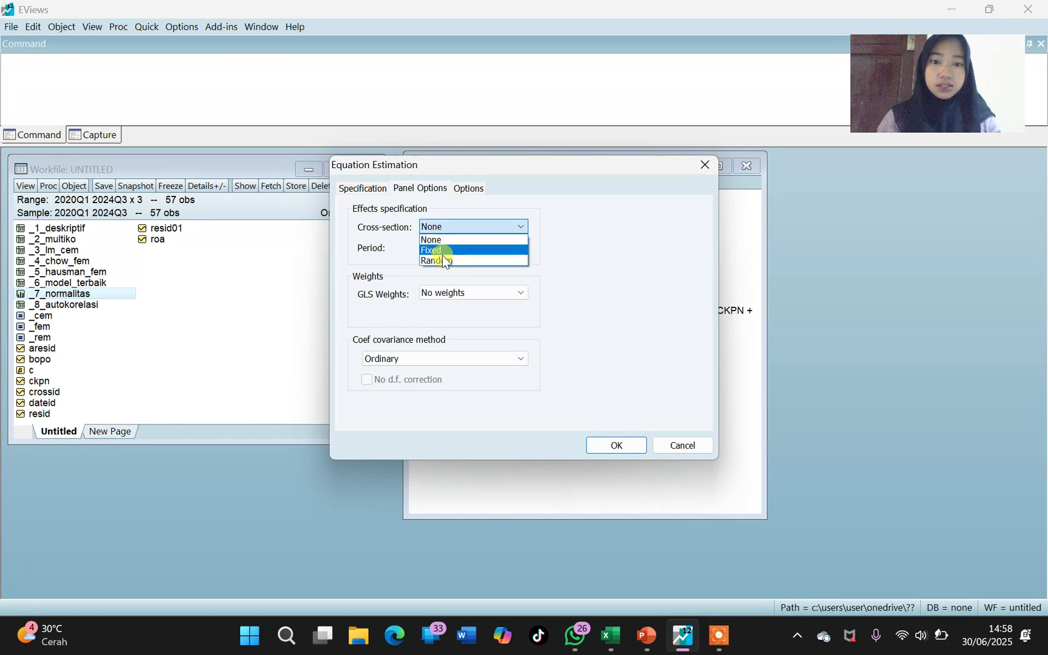
left_click(442, 249)
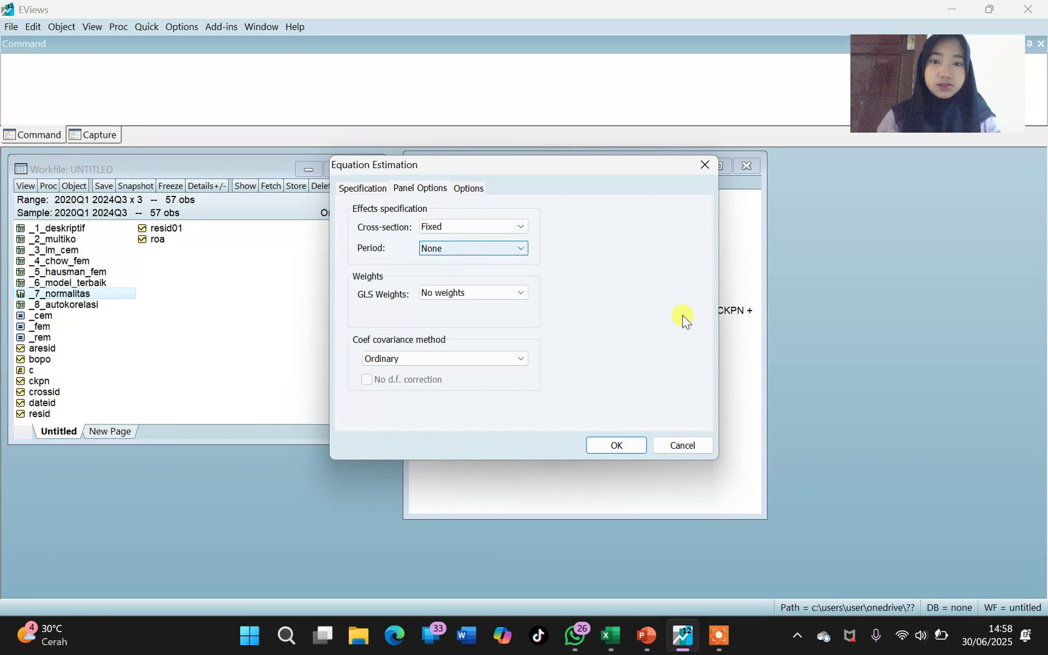
left_click(620, 445)
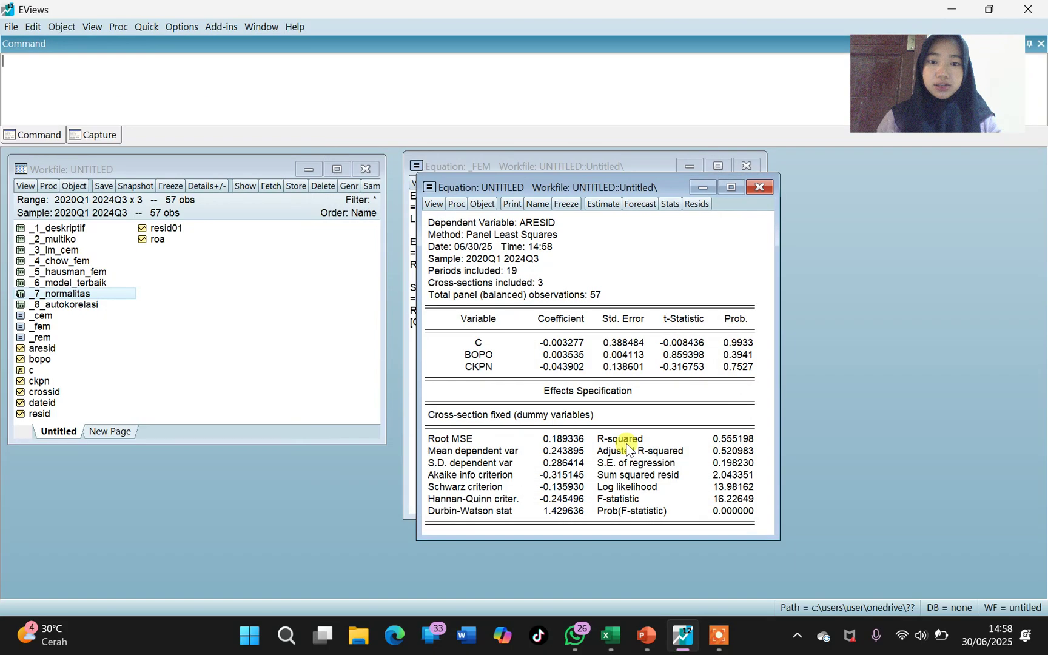
left_click_drag(544, 177, 526, 166)
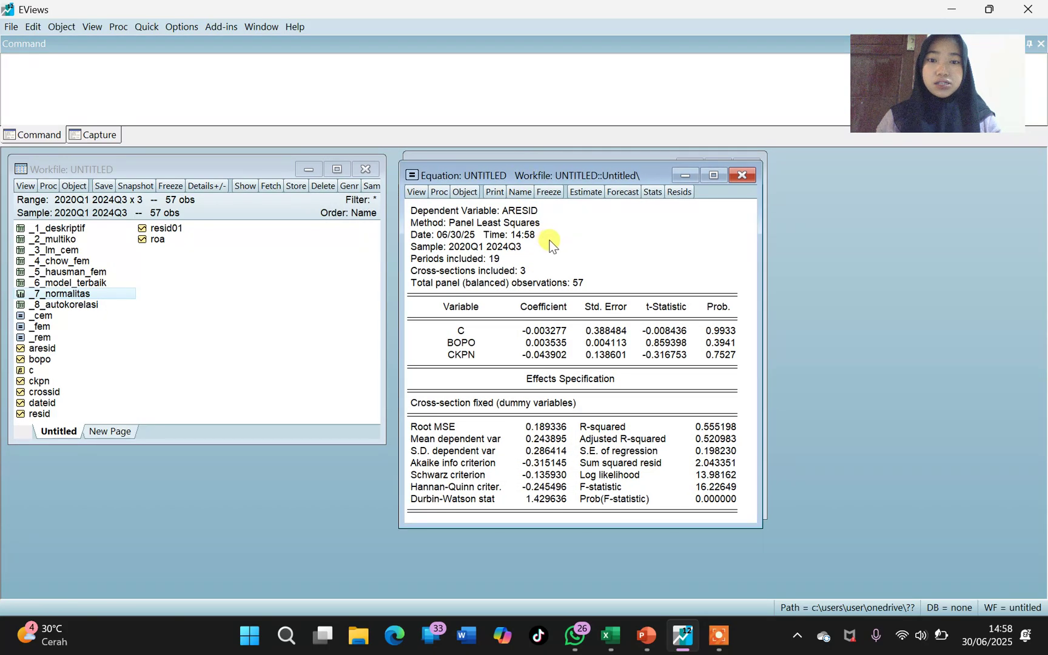
- Freeze the ARESID estimation output as a table, name it _9_hetero and close the table
left_click(548, 193)
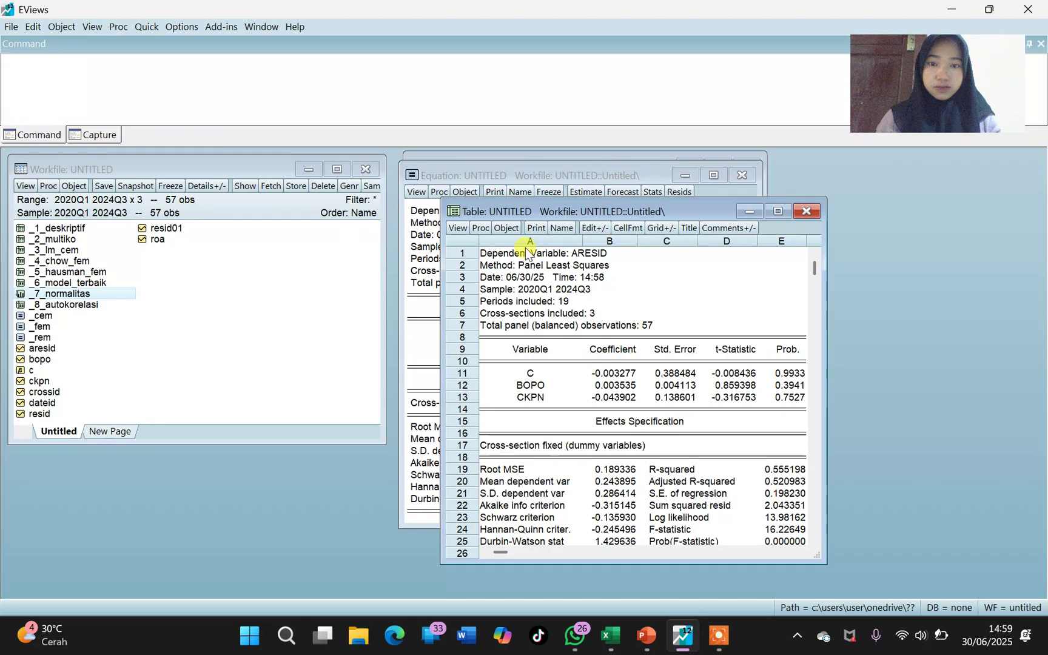
left_click(568, 234)
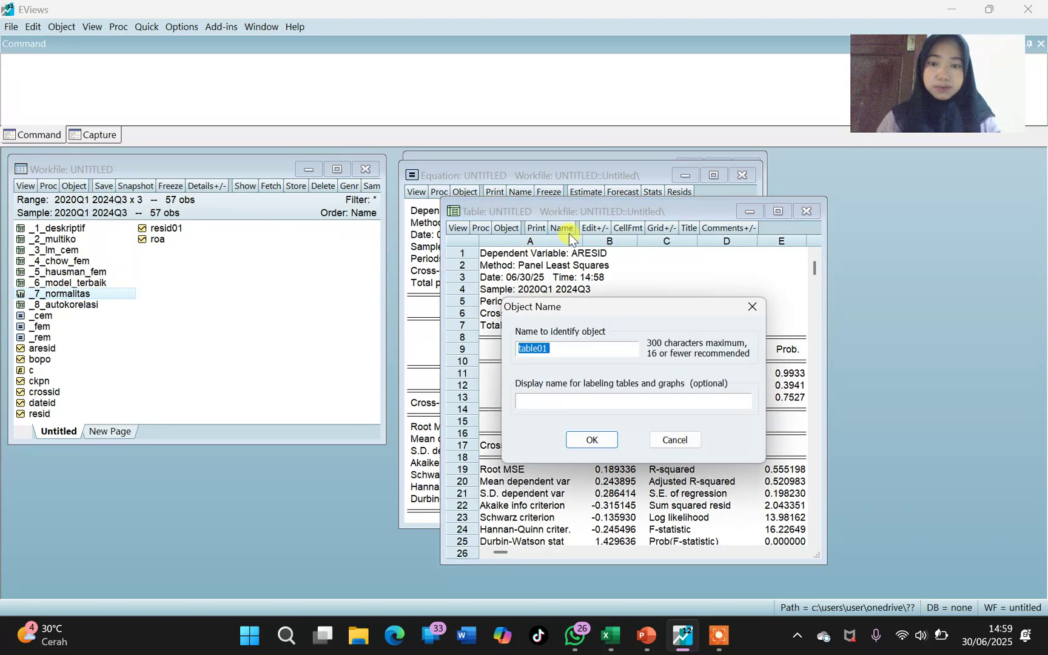
key("BackSpace")
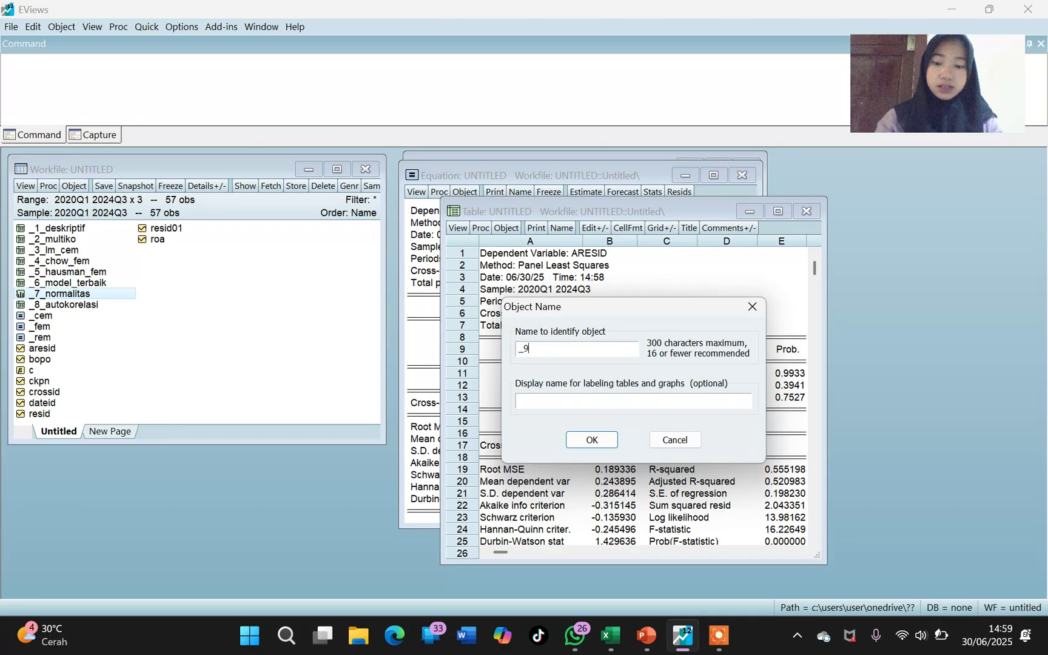
type("_9)")
type("hetro")
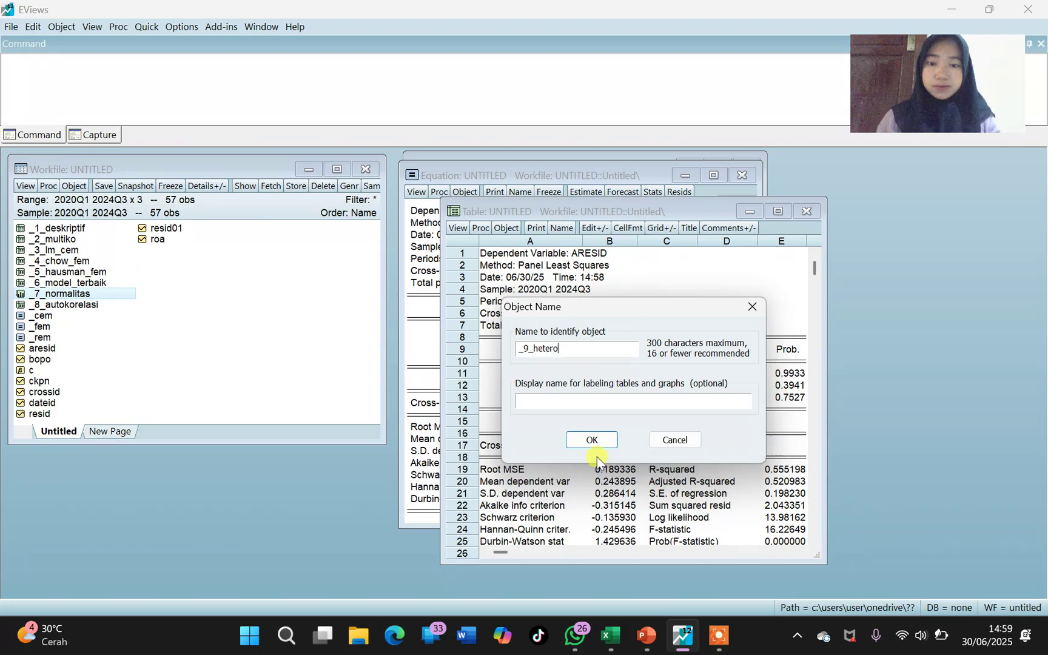
left_click(593, 442)
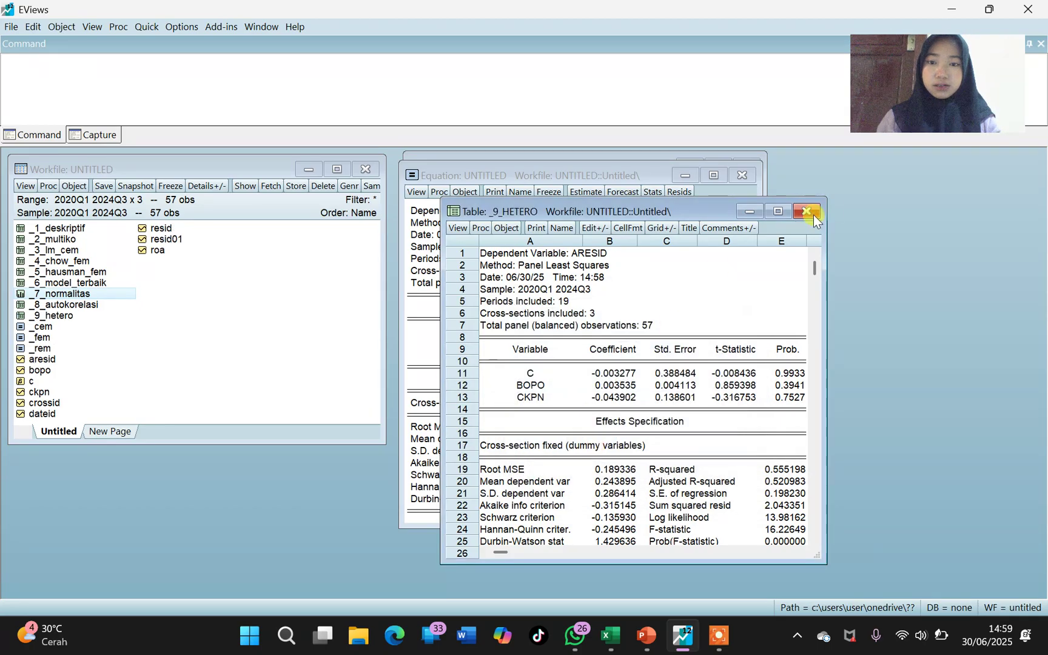
left_click(813, 211)
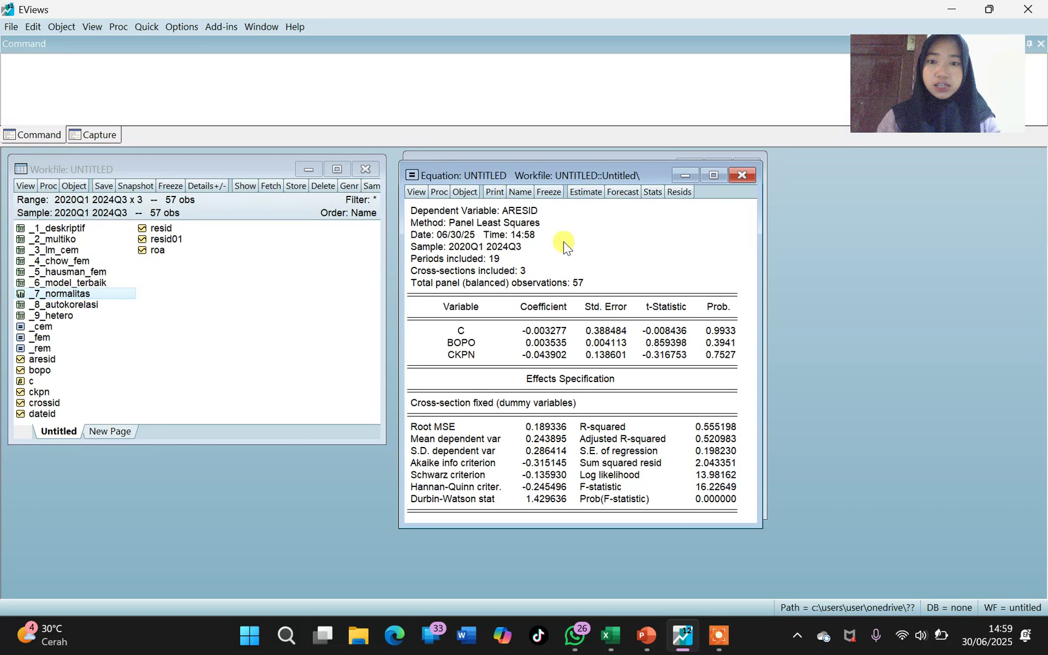
- Name the ARESID equation _uji_glejser and close its window
left_click(520, 191)
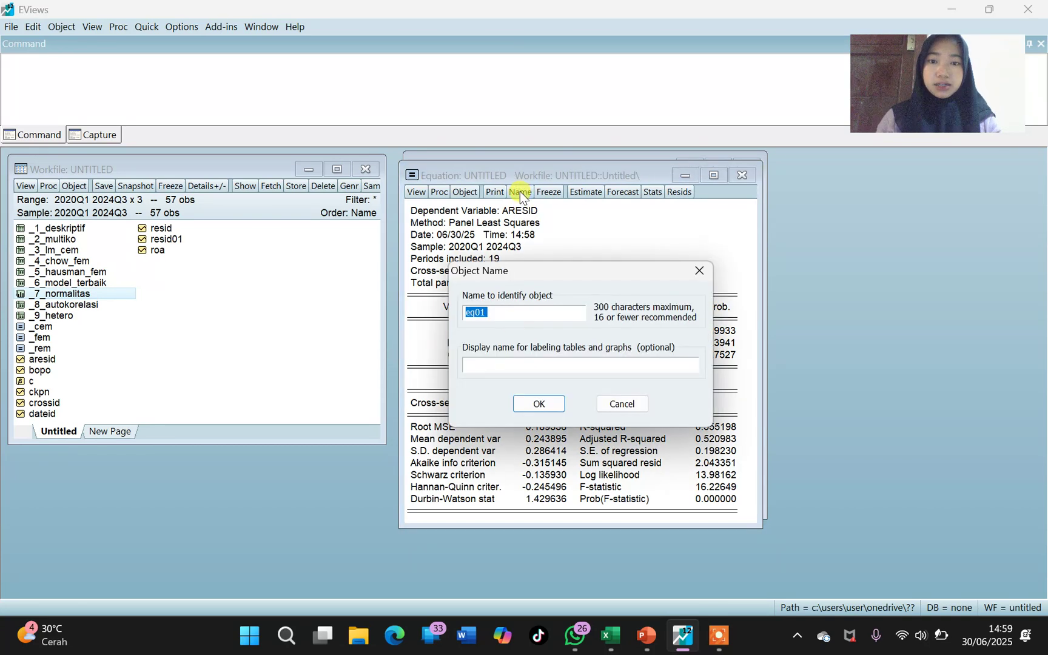
type("_uji")
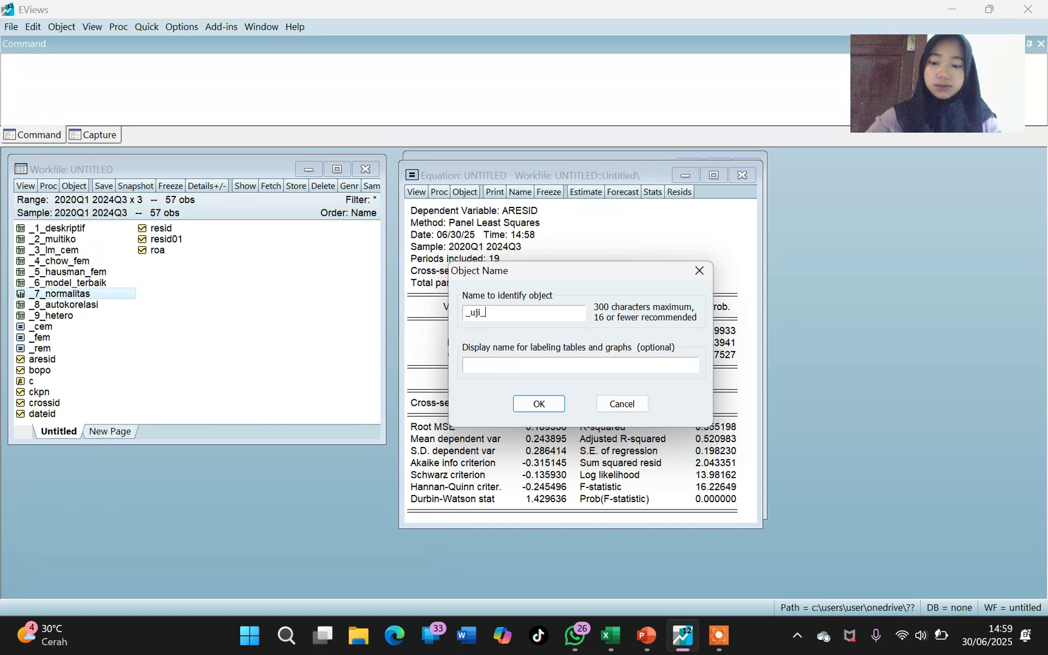
type("_glejser")
left_click(538, 407)
left_click(742, 177)
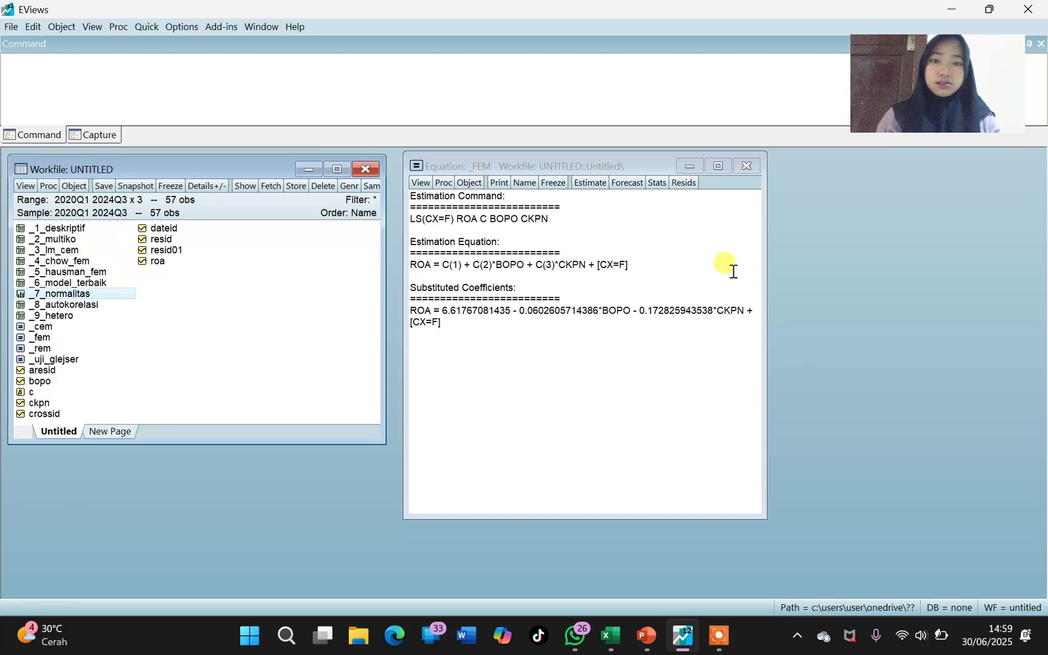
- Switch to the PowerPoint presentation and review the Uji Heteroskedastisitas slide with the probabilities of BOPO and CKPN
mouse_move(685, 644)
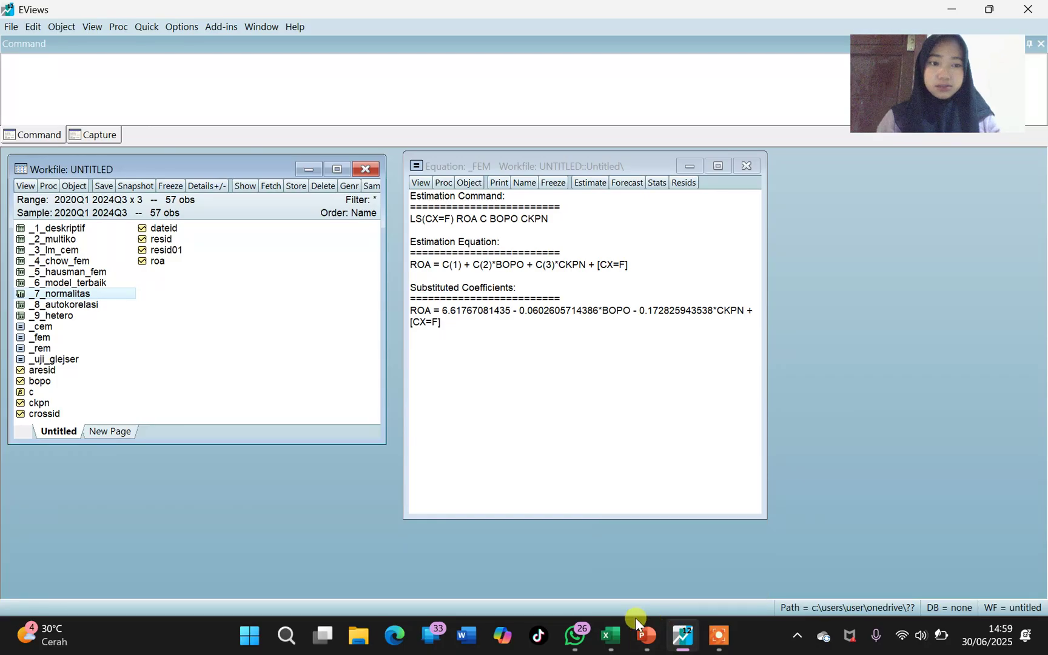
mouse_move(611, 641)
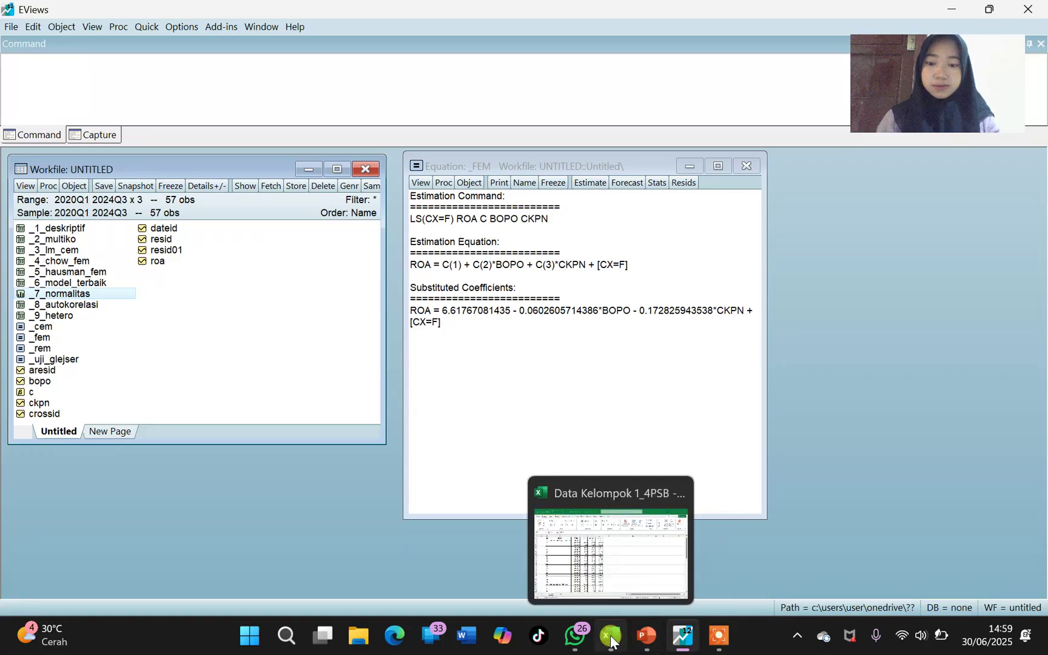
mouse_move(643, 640)
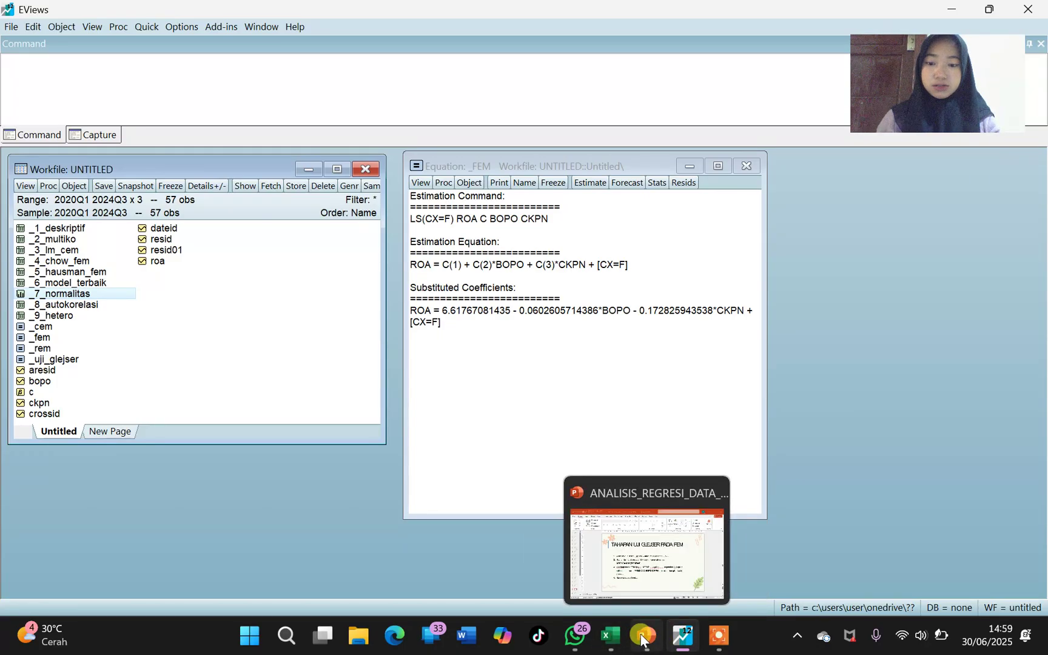
left_click(642, 640)
scroll(614, 503, "down", 1)
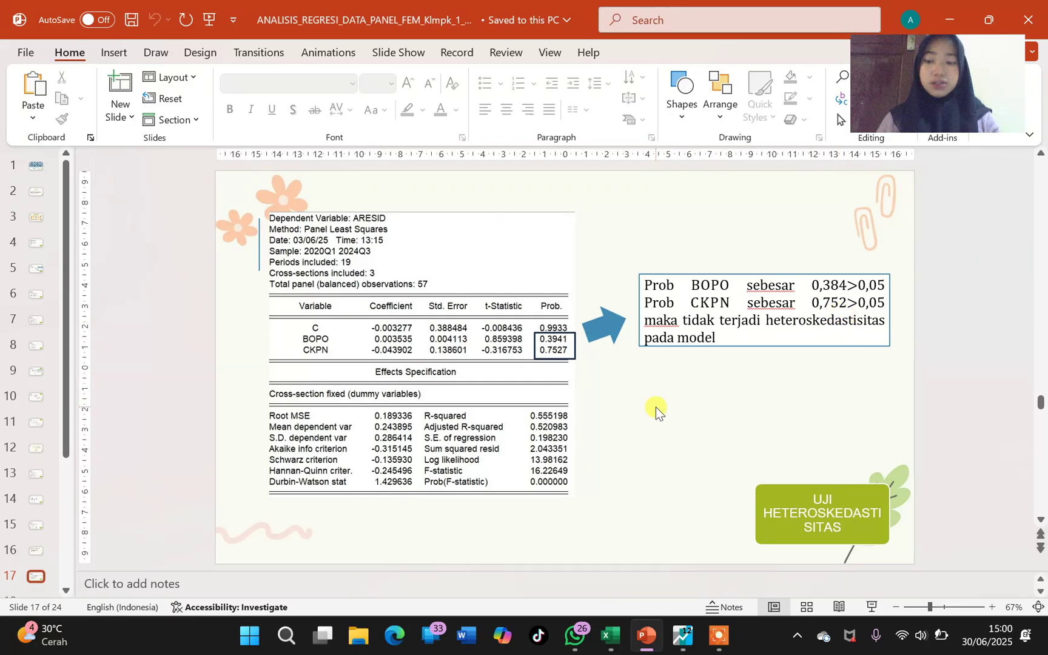
- Advance to the Model Terbaik slide, switch to EViews and display the cross-section effects of the _fem equation
scroll(655, 407, "down", 1)
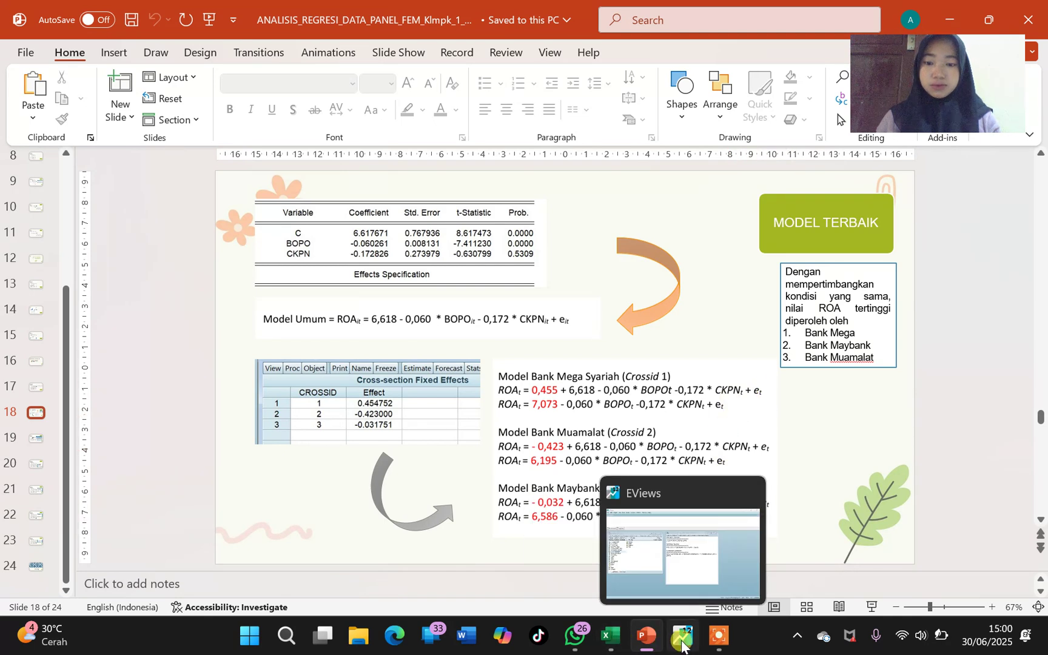
left_click(673, 553)
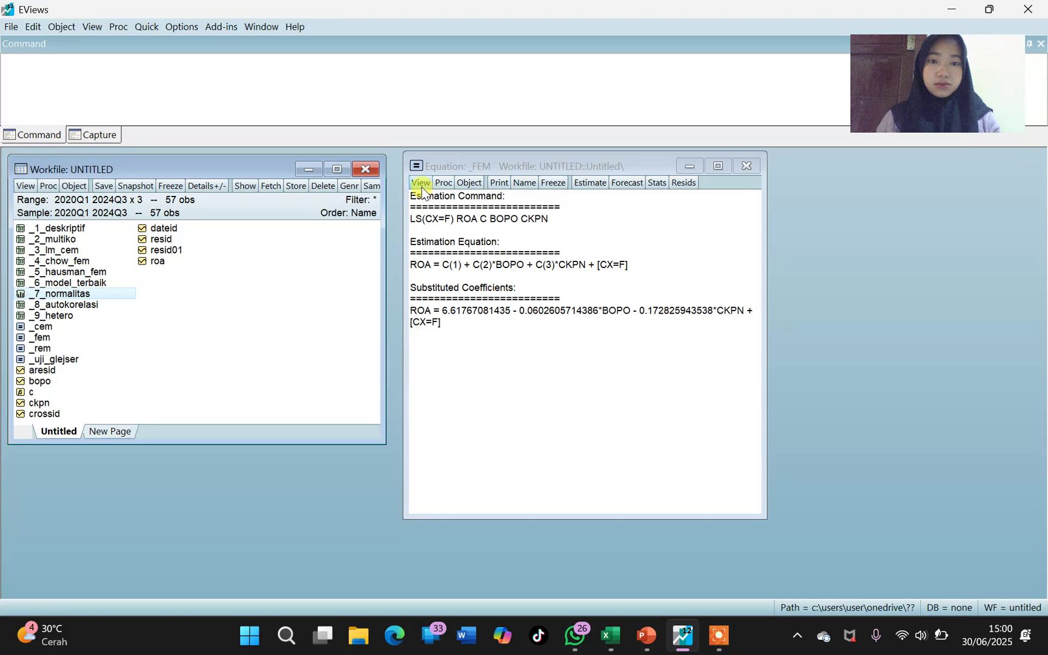
double_click(46, 337)
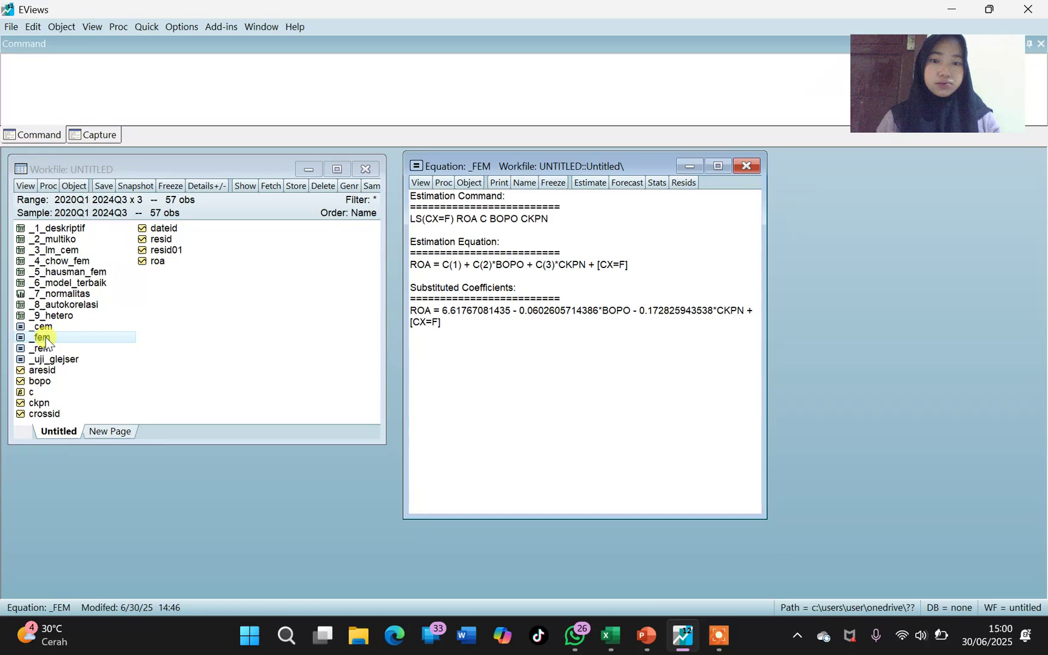
left_click(422, 185)
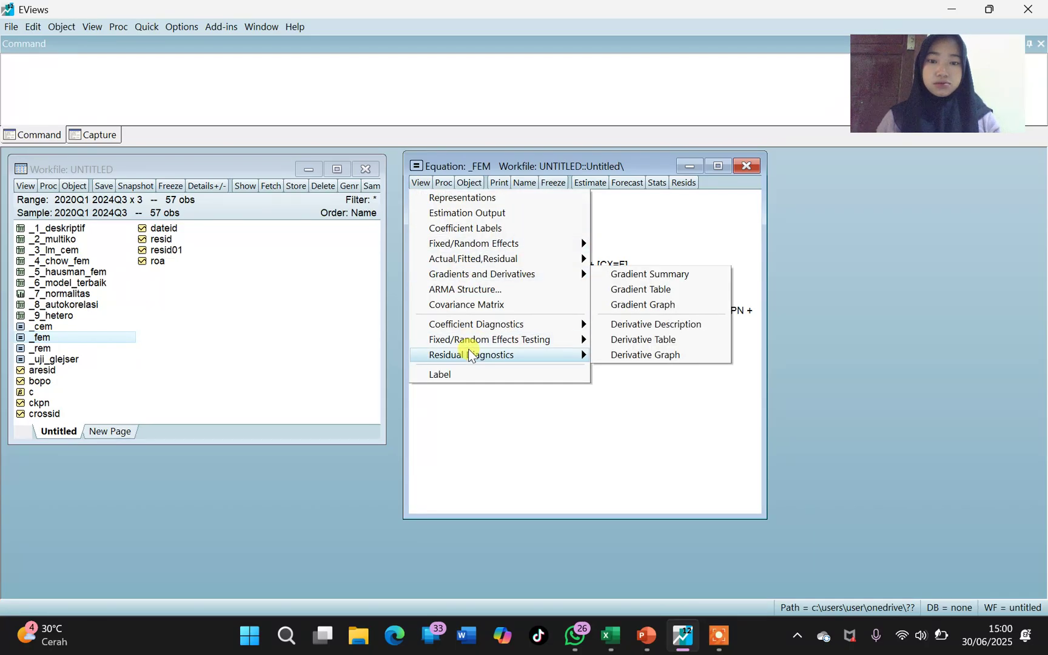
mouse_move(470, 355)
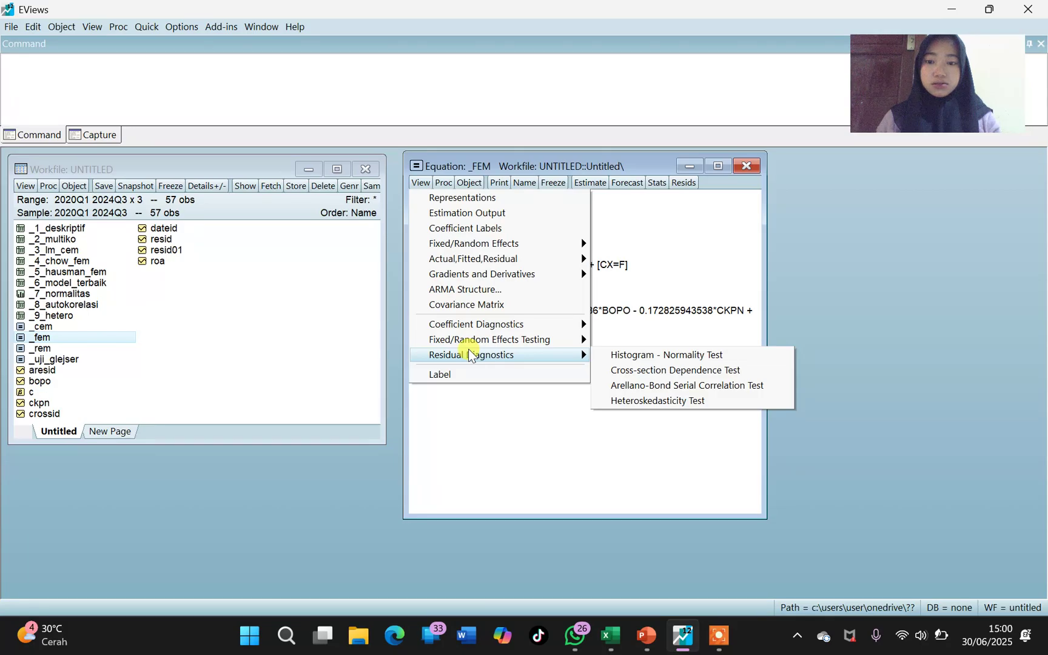
mouse_move(467, 243)
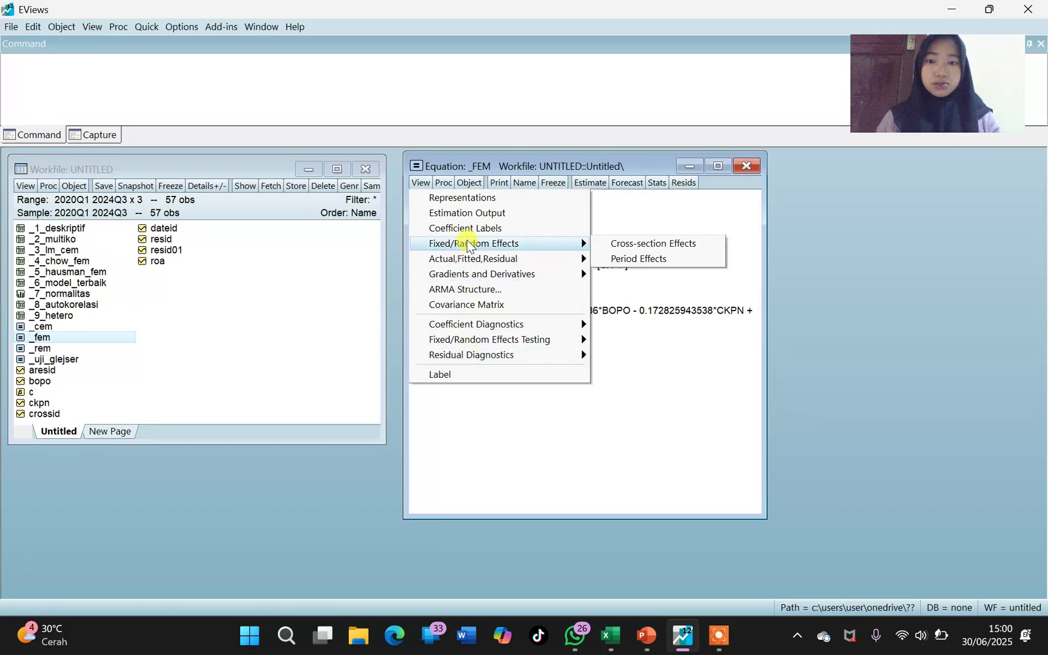
left_click(625, 243)
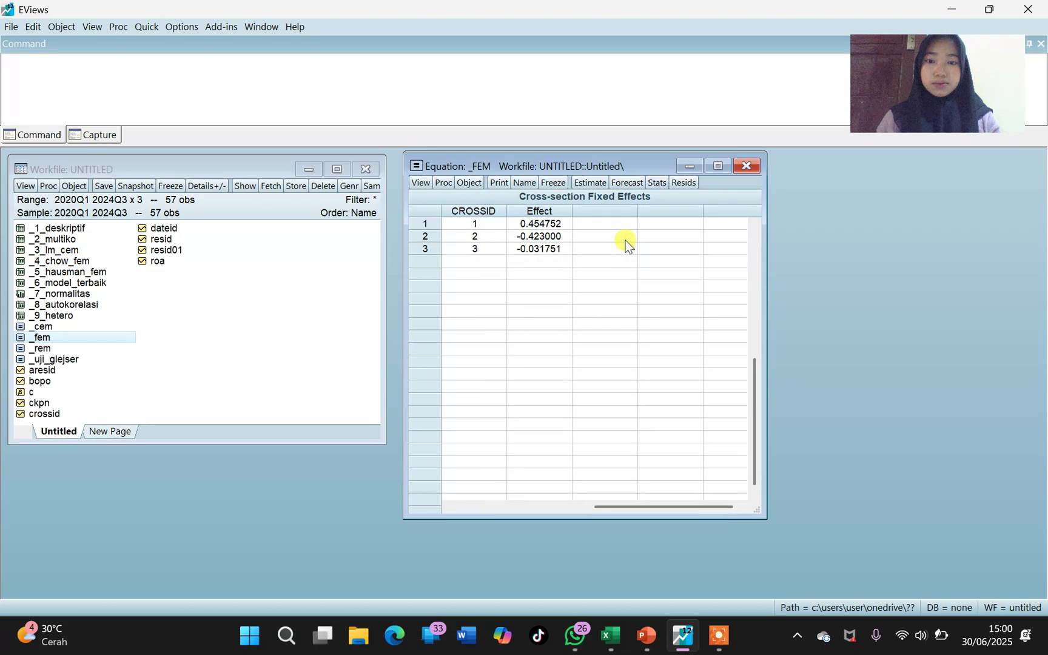
- Freeze the cross-section fixed effects as a table named _10_crossection, and close the table and the _fem equation
left_click(555, 181)
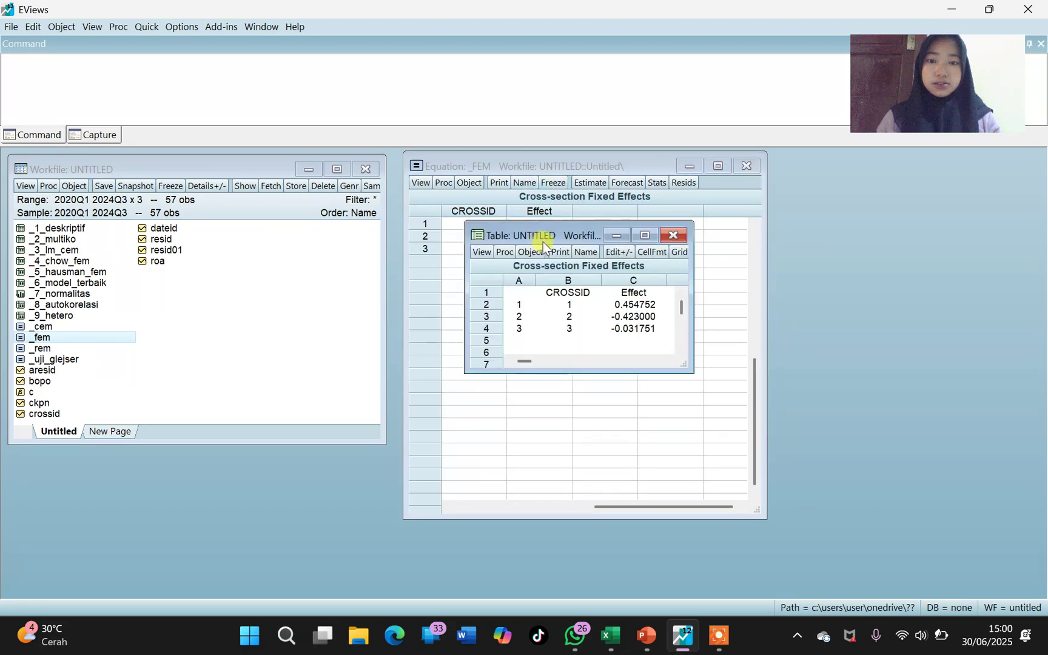
left_click(583, 251)
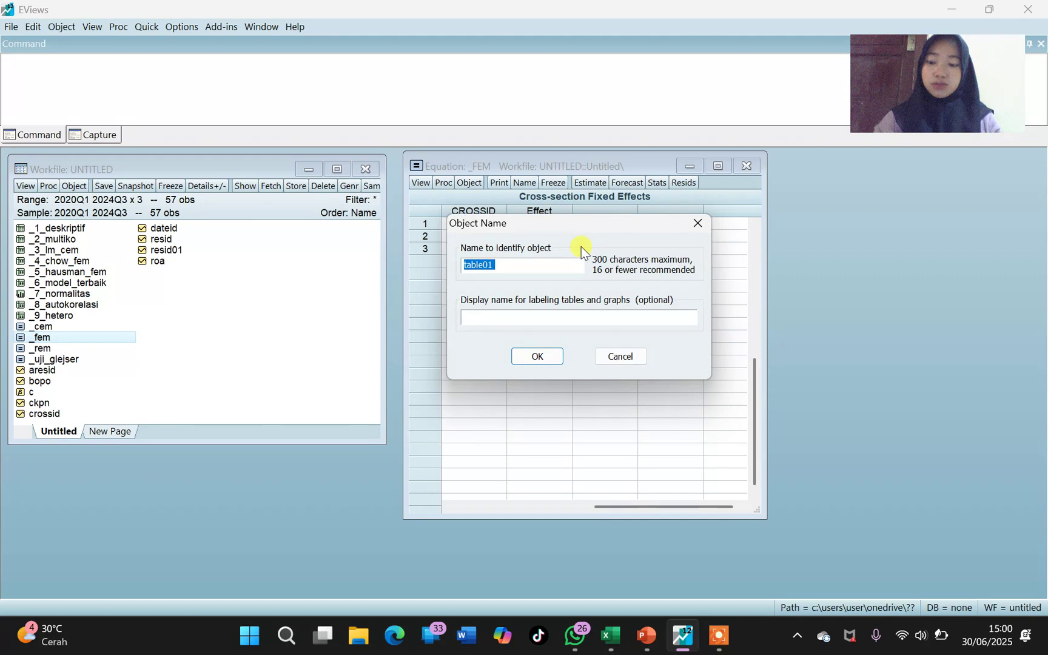
type("_1")
type("0)")
type("_")
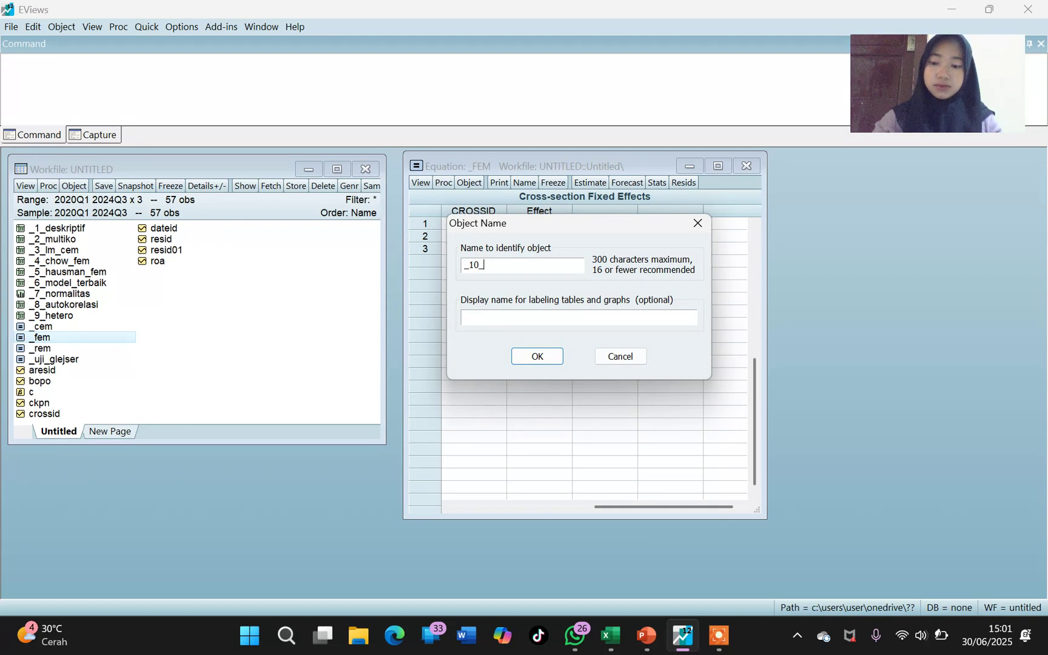
type("crossecti")
type("om")
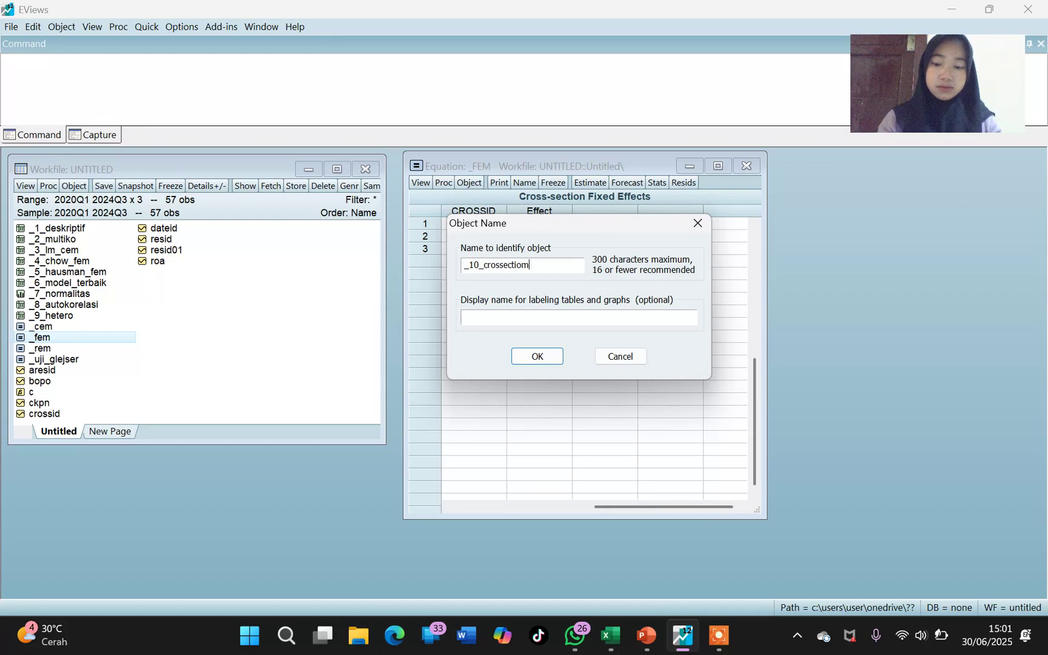
key("BackSpace")
type("n")
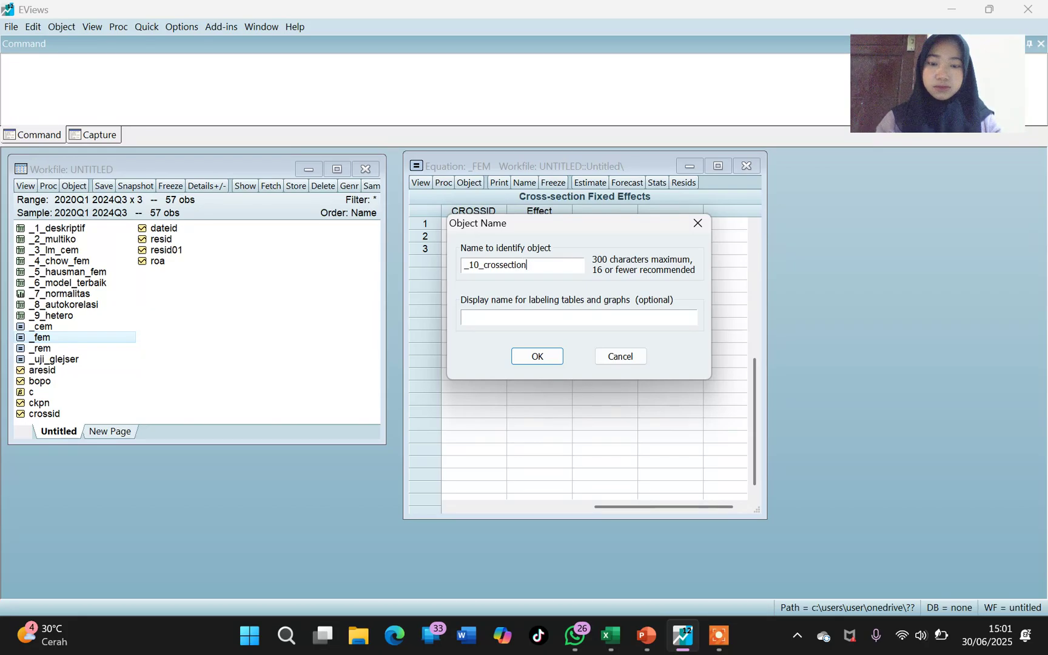
left_click(553, 353)
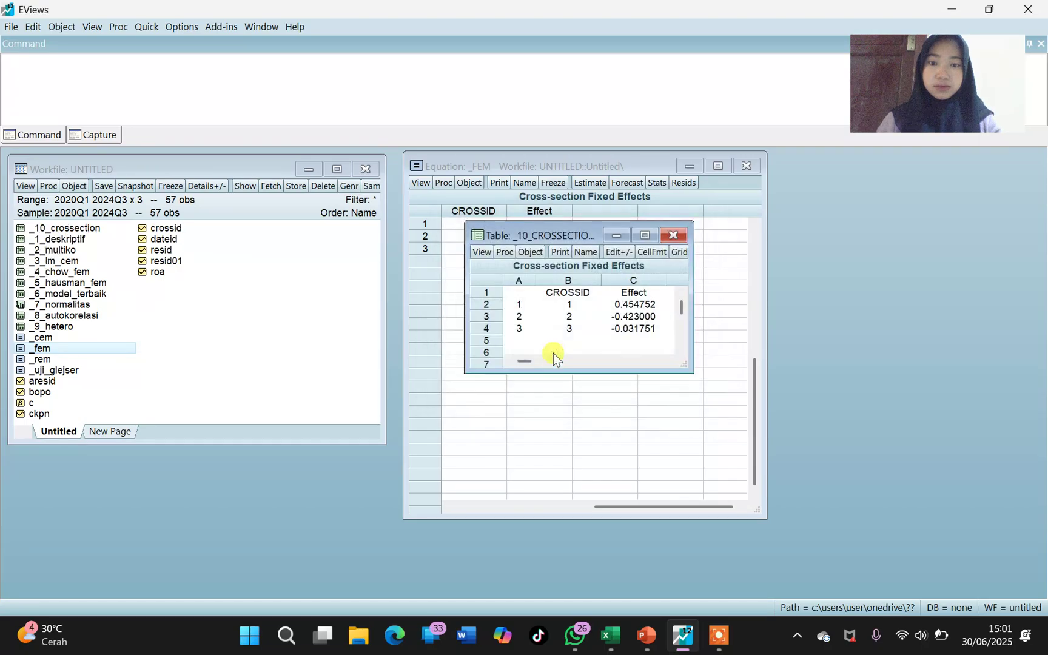
left_click(674, 237)
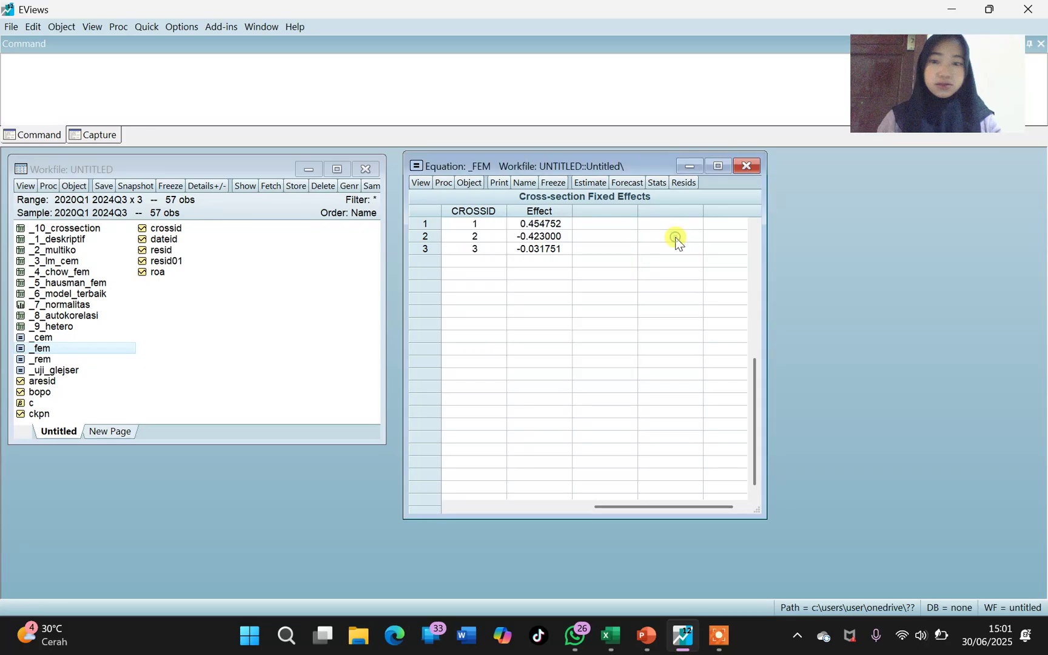
left_click(747, 165)
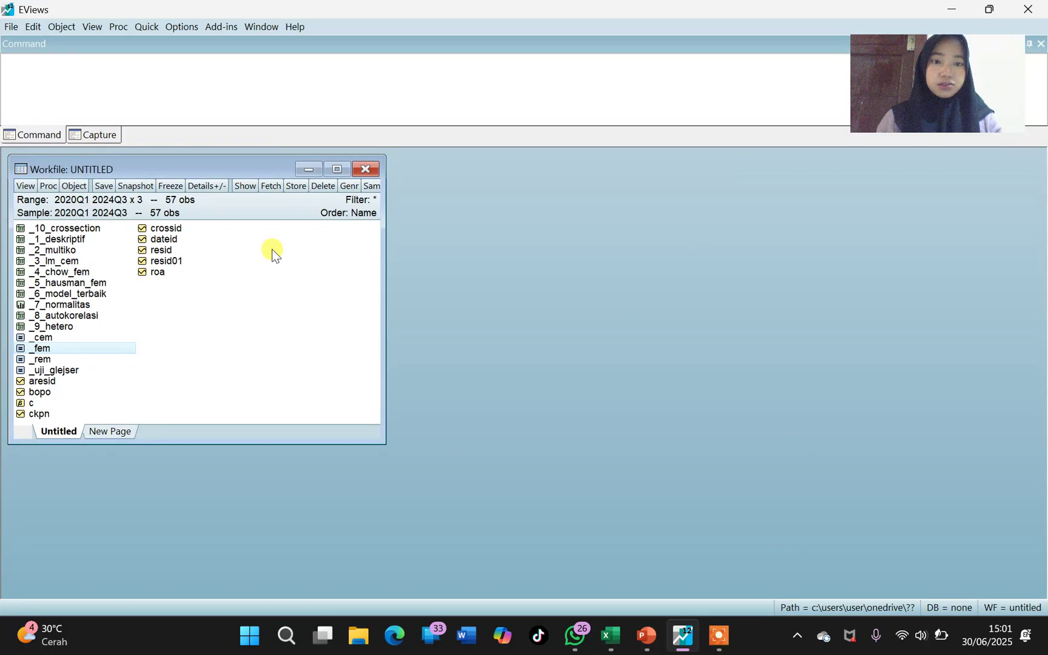
- Save the workfile as tria_ardp in the EKONOMETRIKA folder with single precision series storage
left_click(10, 27)
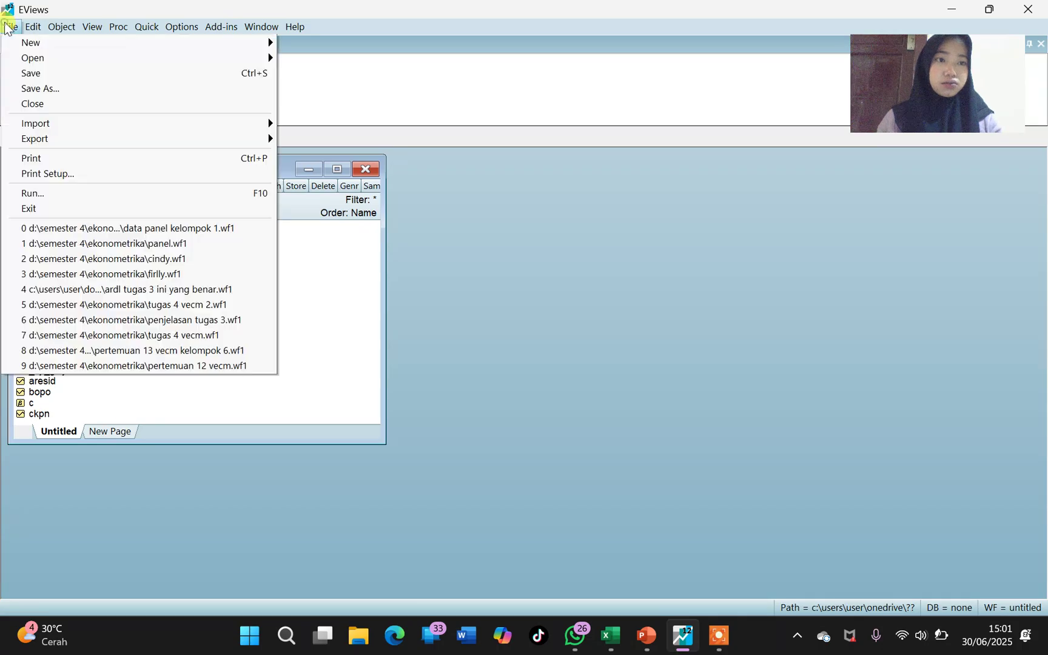
left_click(54, 87)
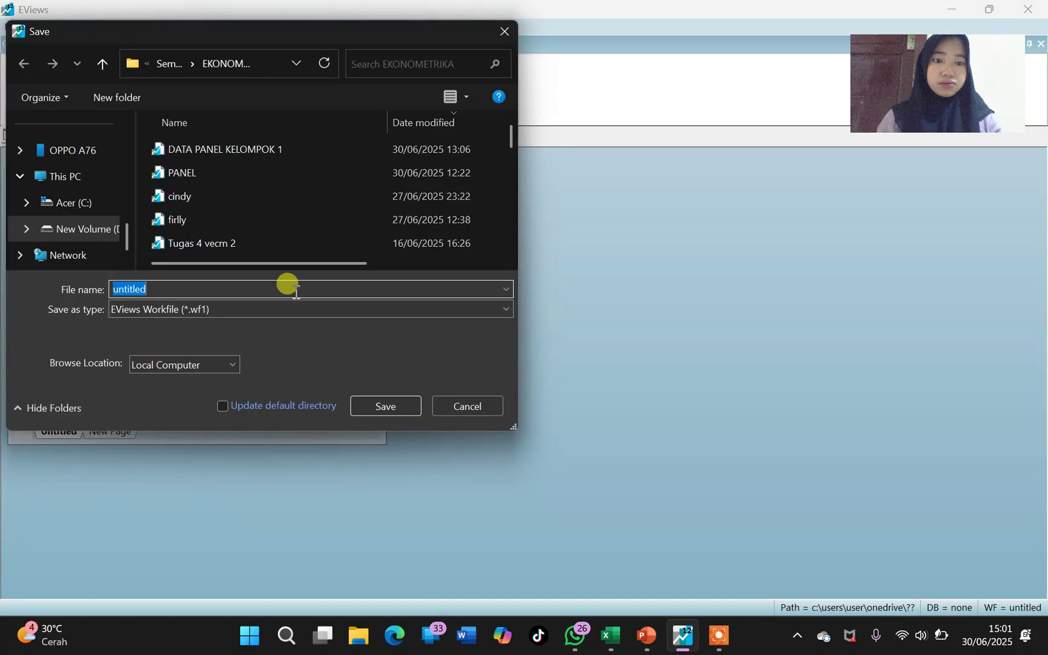
key("BackSpace")
type("tria")
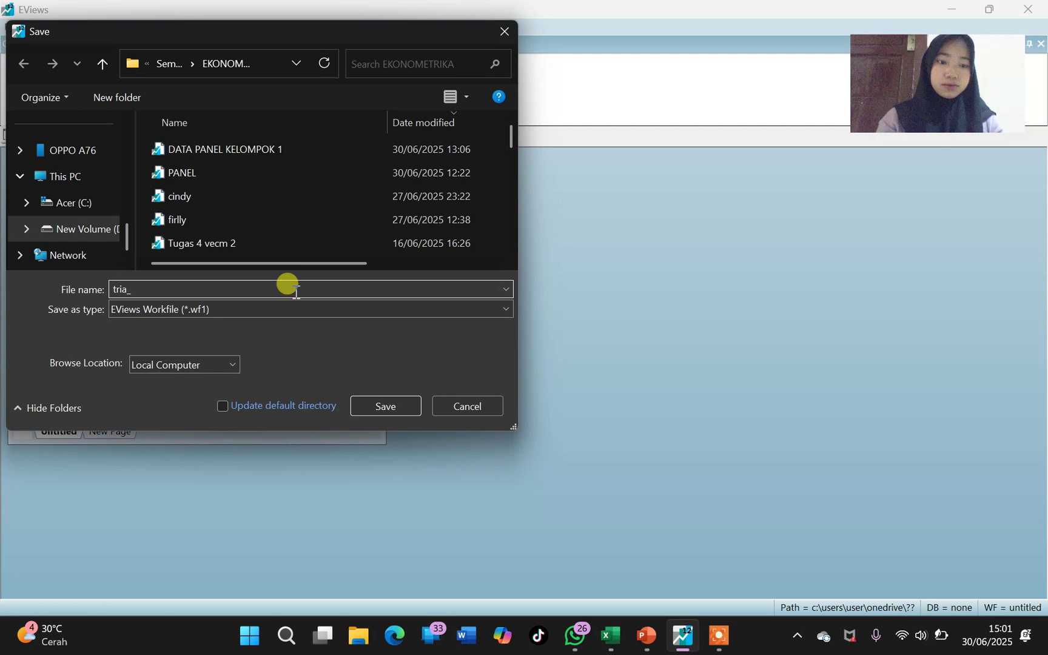
type("_ardp")
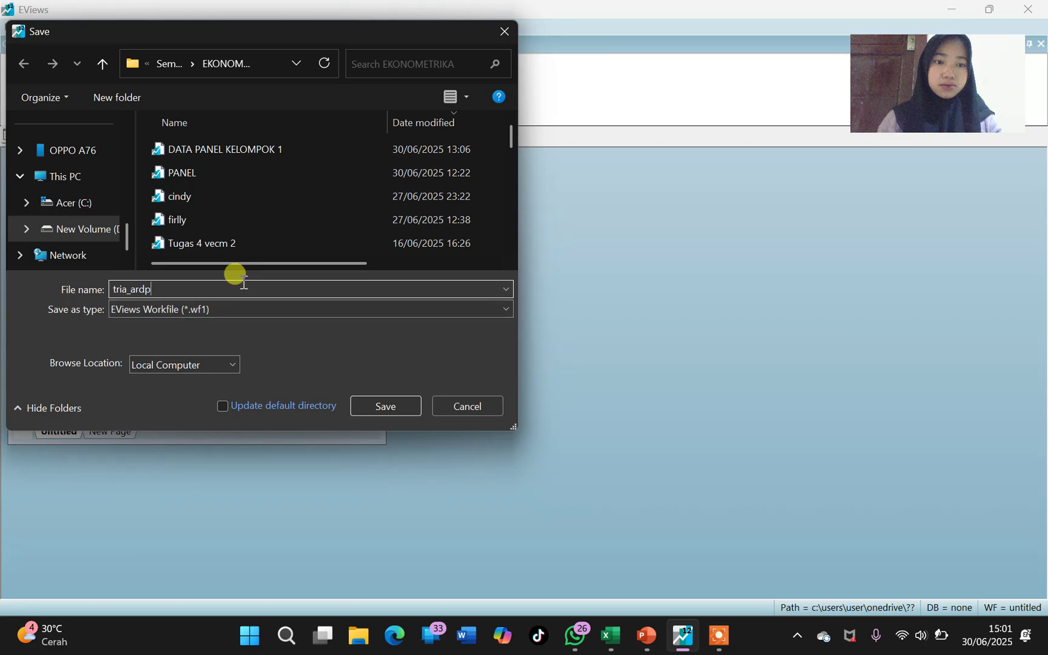
left_click(397, 409)
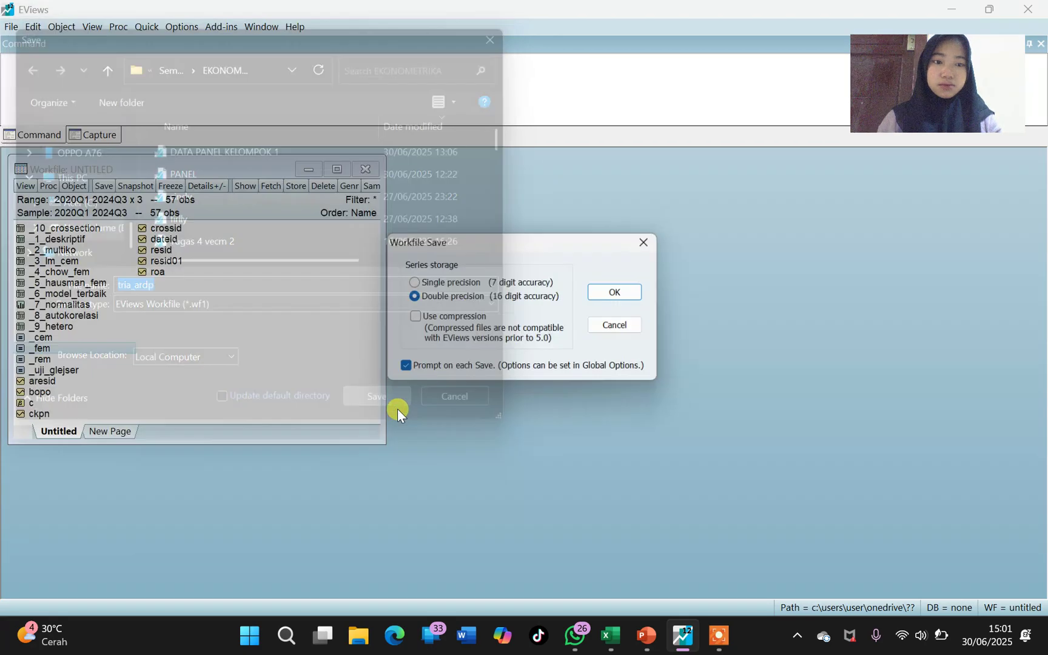
left_click(428, 281)
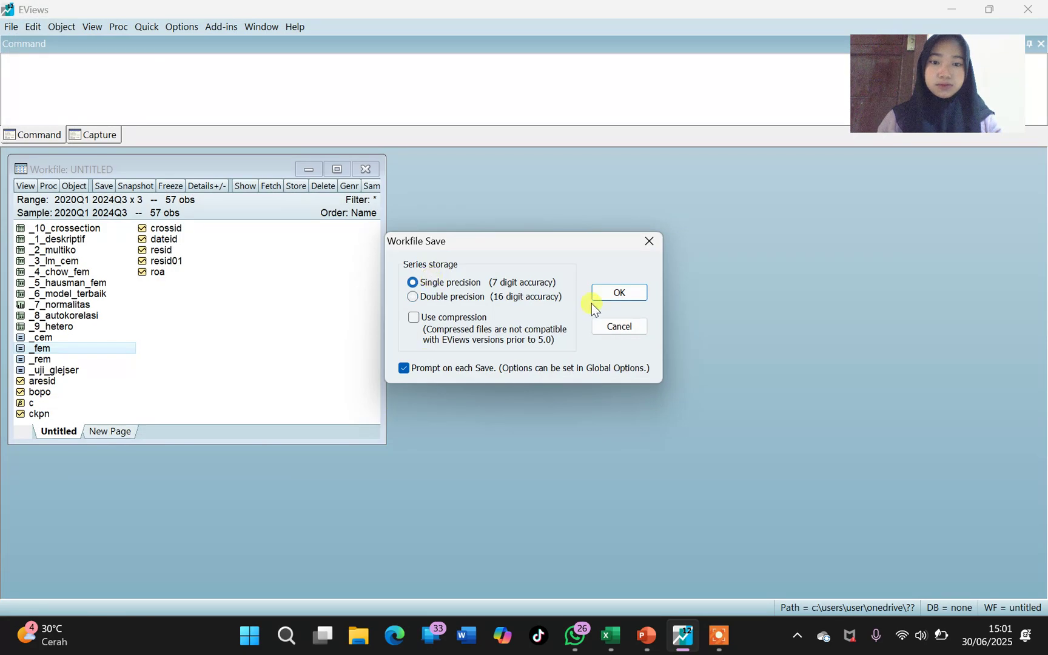
left_click(617, 293)
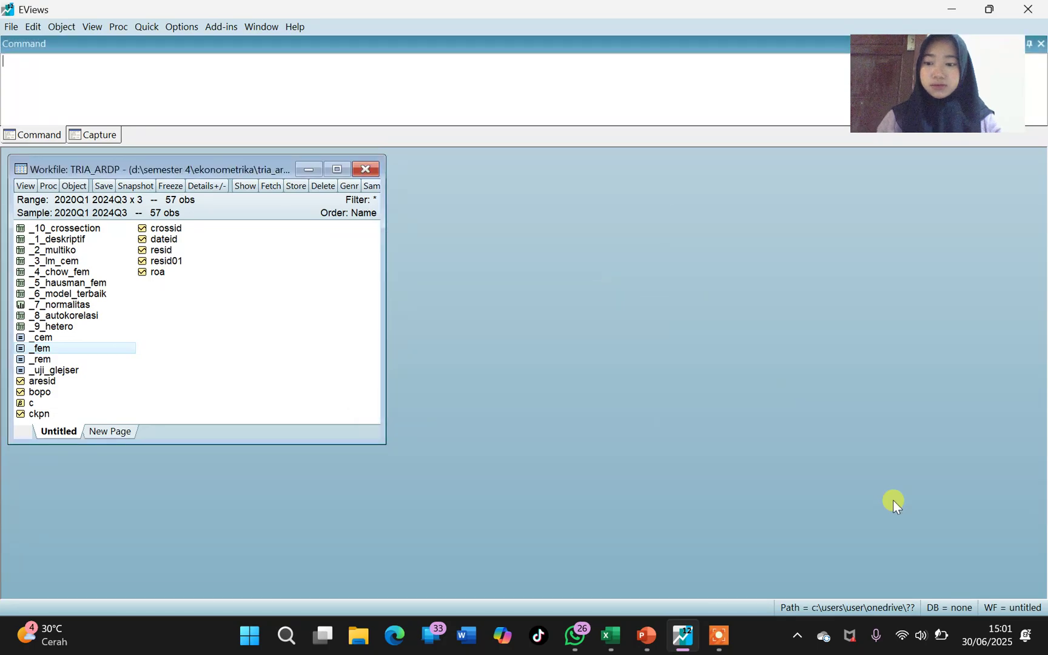